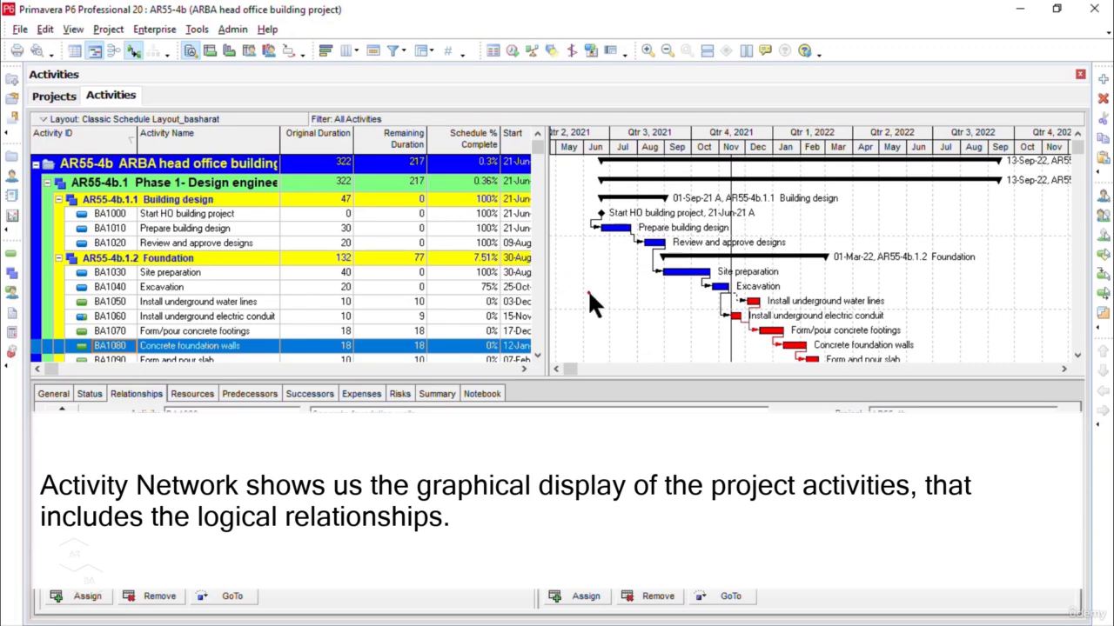
Show the Activity Network in the upper part of the layout and widen the WBS list so the WBS names are readable.
key("alt")
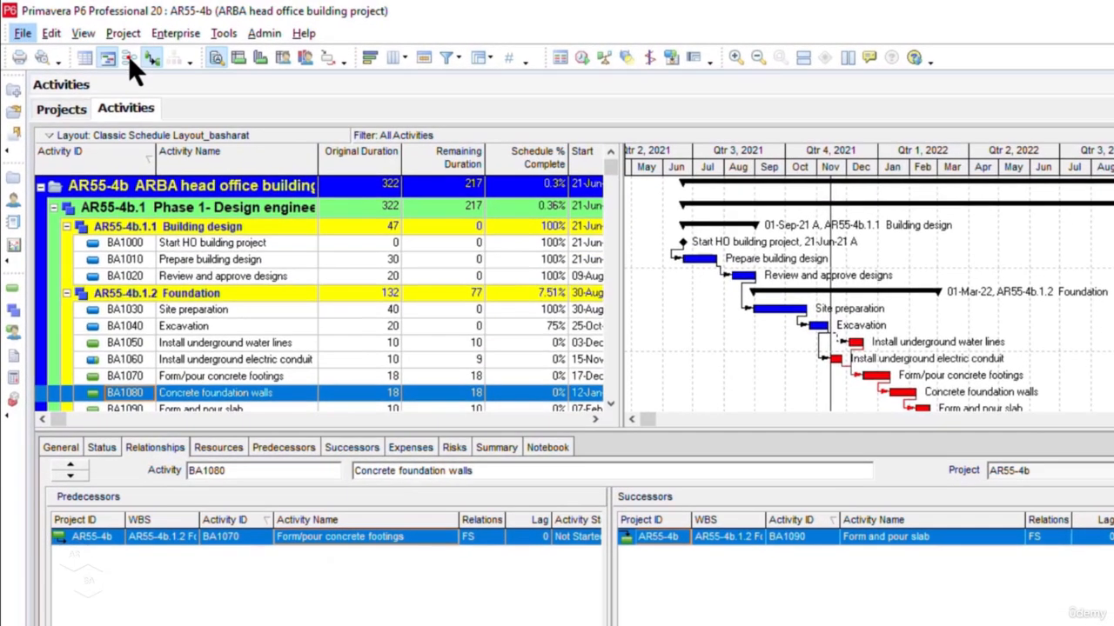
left_click(86, 32)
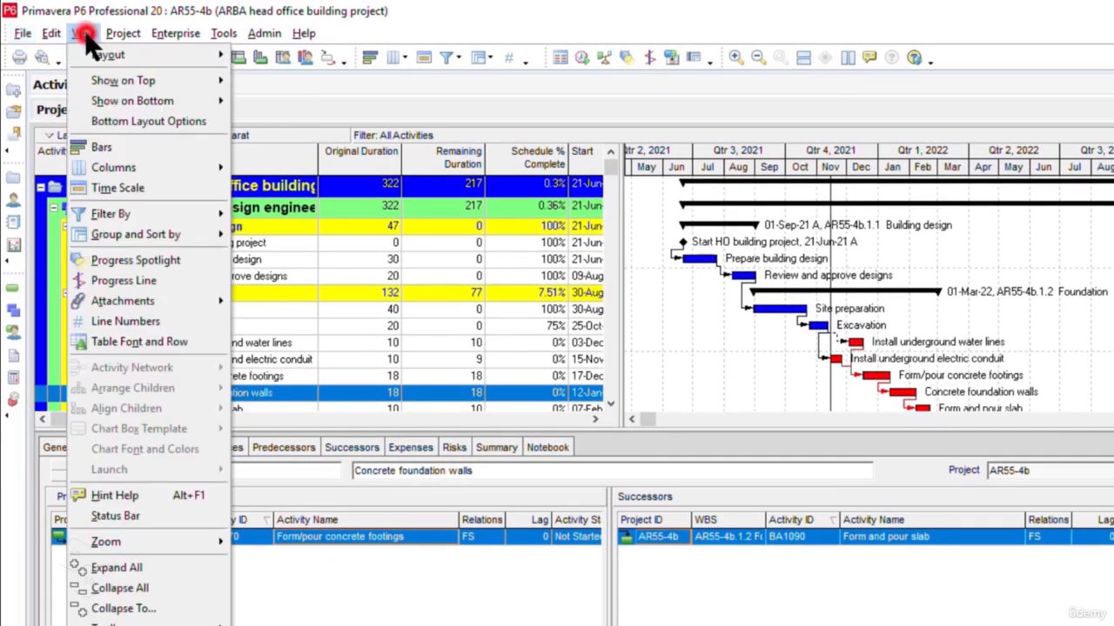
mouse_move(101, 76)
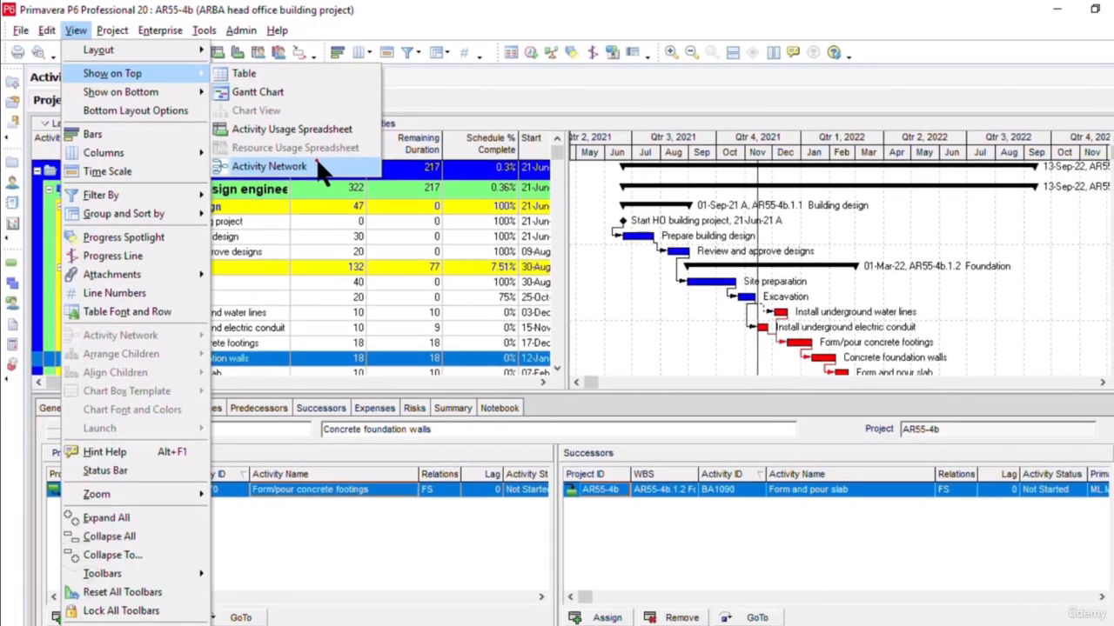
left_click(347, 179)
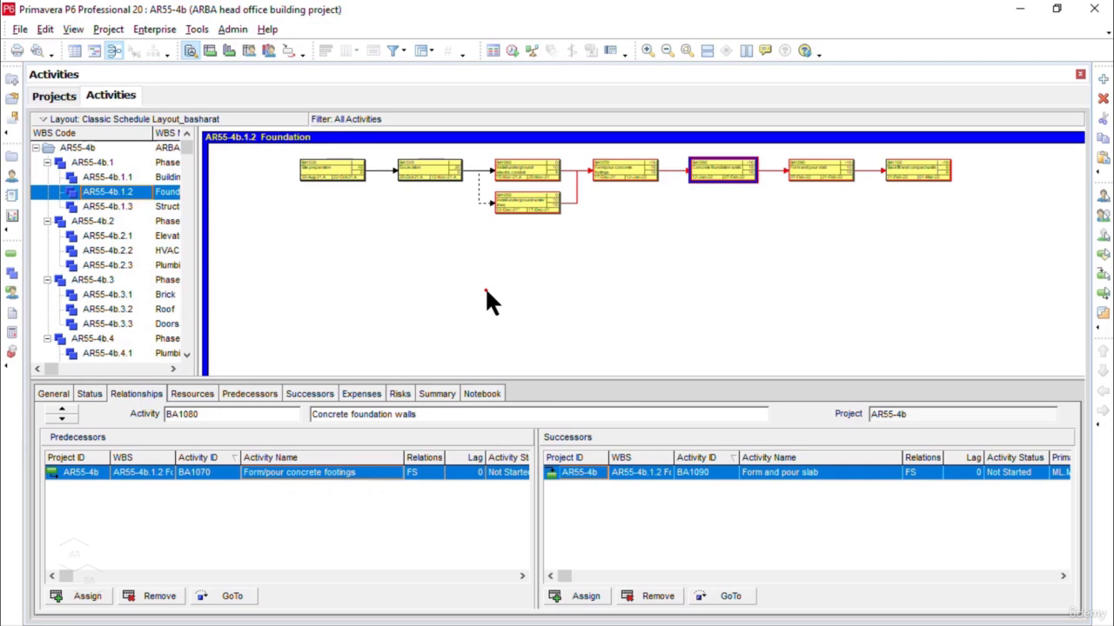
left_click_drag(201, 276, 261, 281)
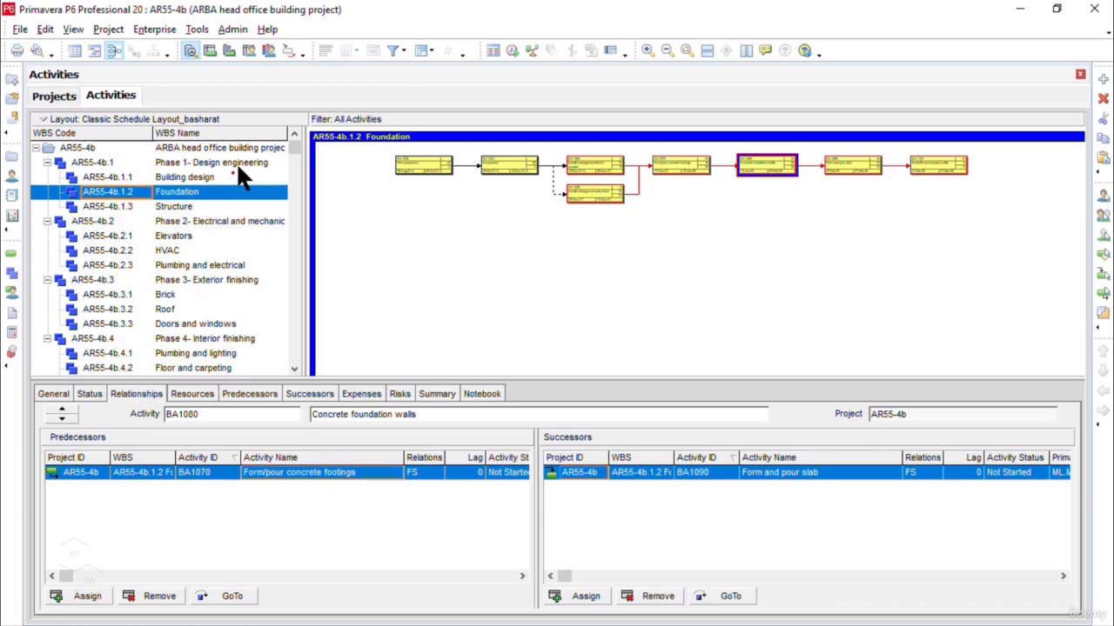
View the activity network of the whole ARBA head office building project, including its Foundation band, and the Elevators network.
left_click(197, 148)
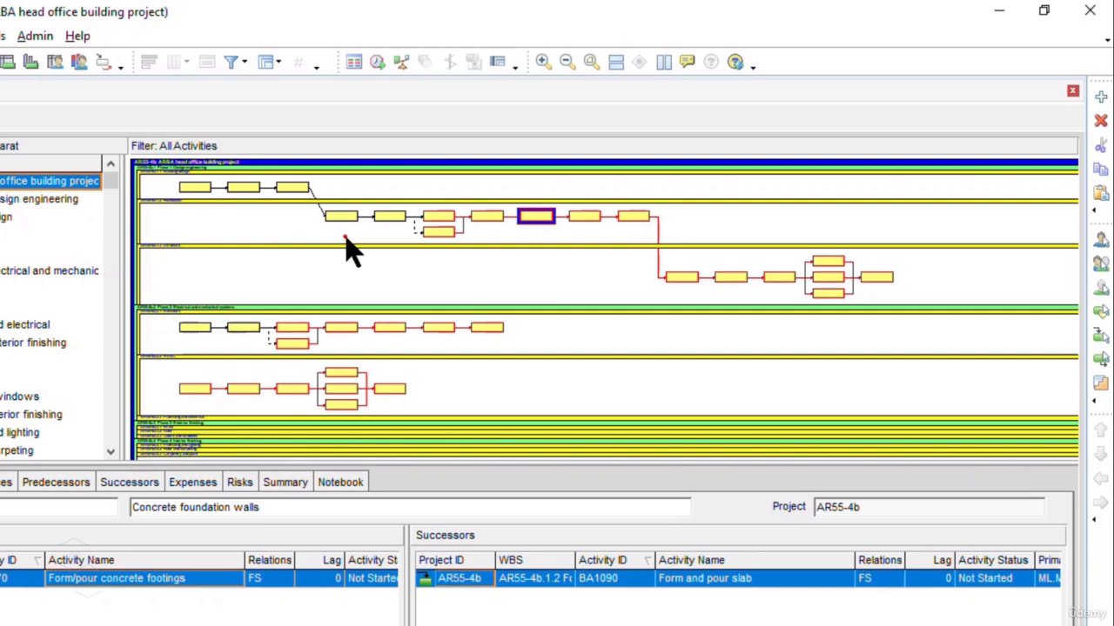
left_click(491, 246)
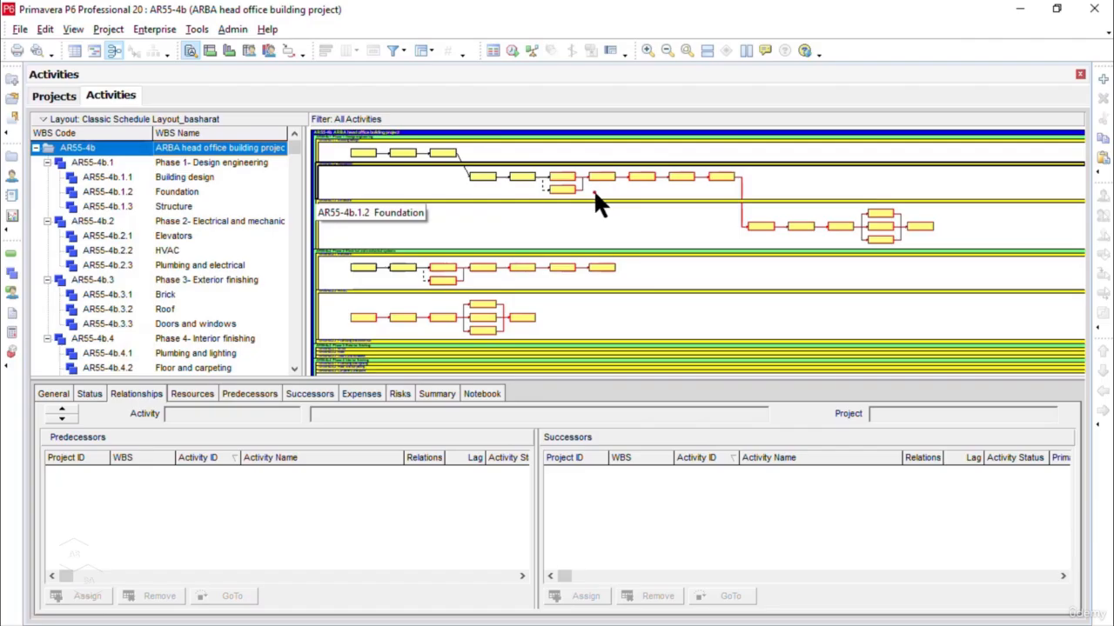
left_click(189, 235)
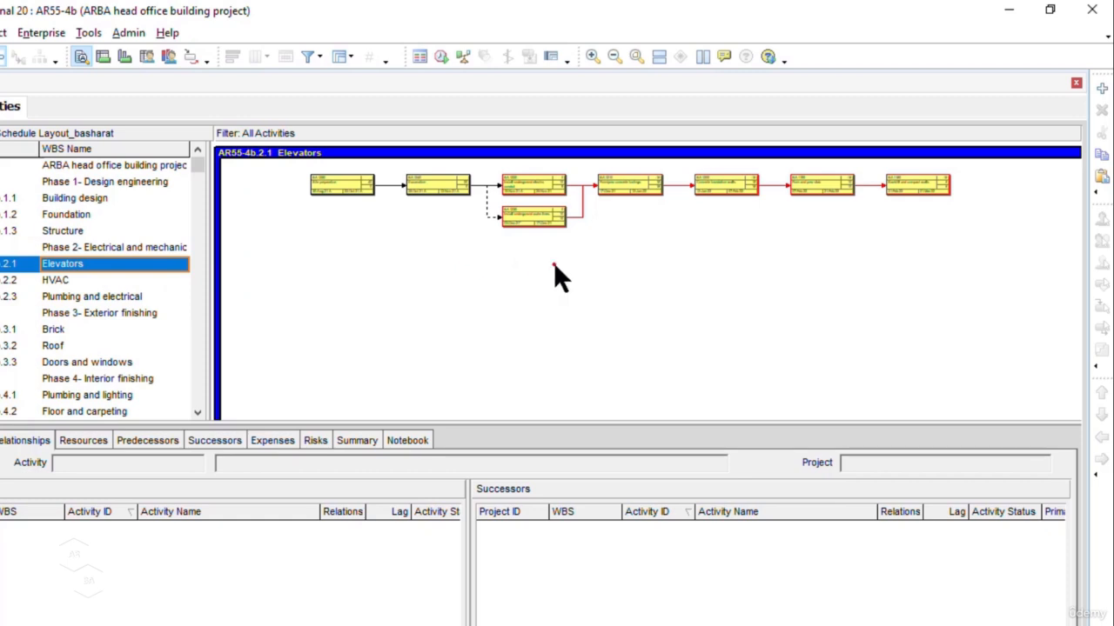
Enlarge and shrink the Elevators network to examine its activity boxes, and view the Foundation network at a readable size.
left_click(591, 58)
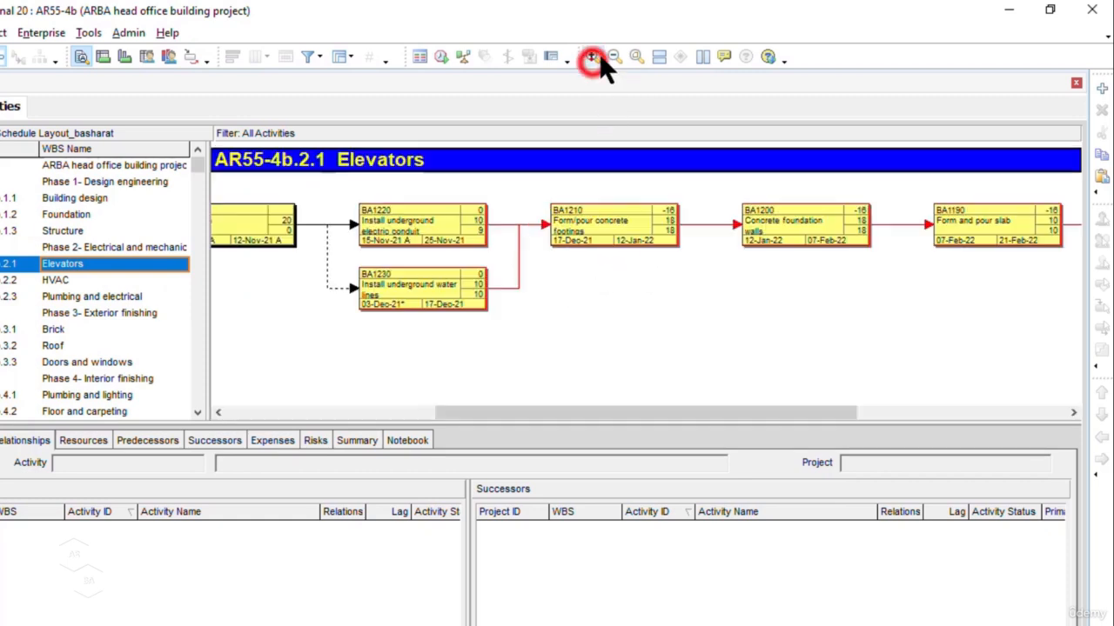
left_click(592, 57)
left_click(613, 55)
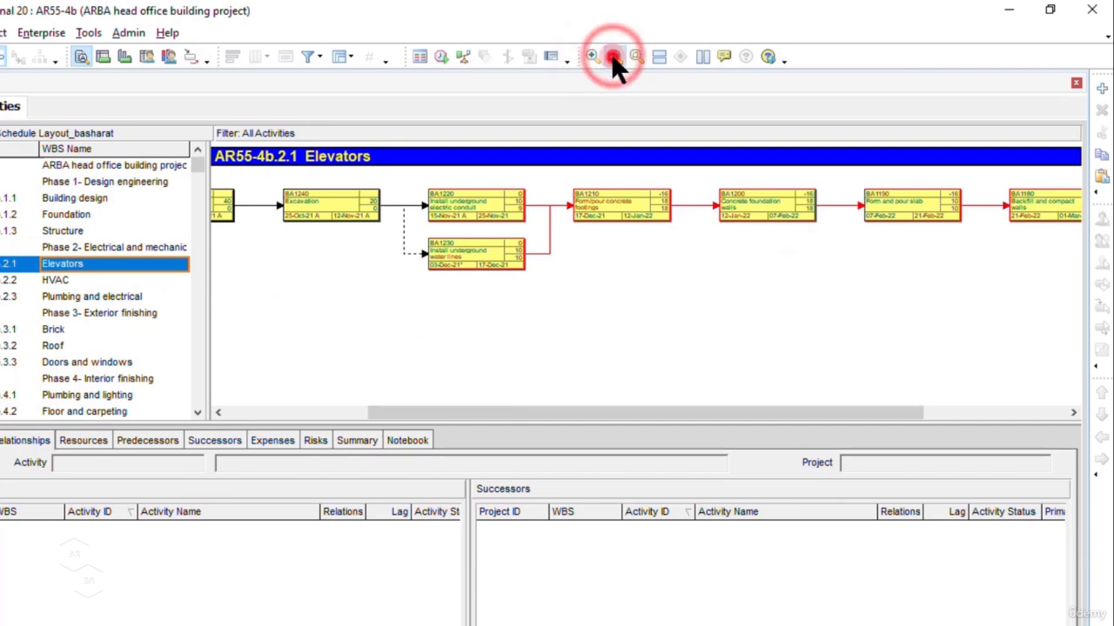
left_click(613, 56)
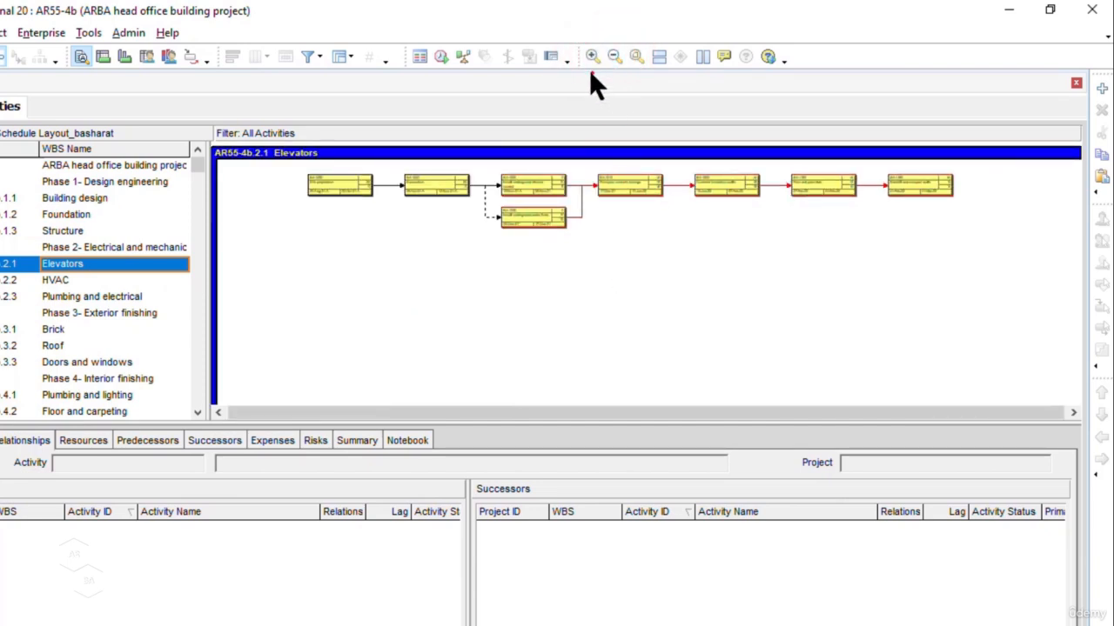
key("alt")
left_click_drag(494, 279, 510, 438)
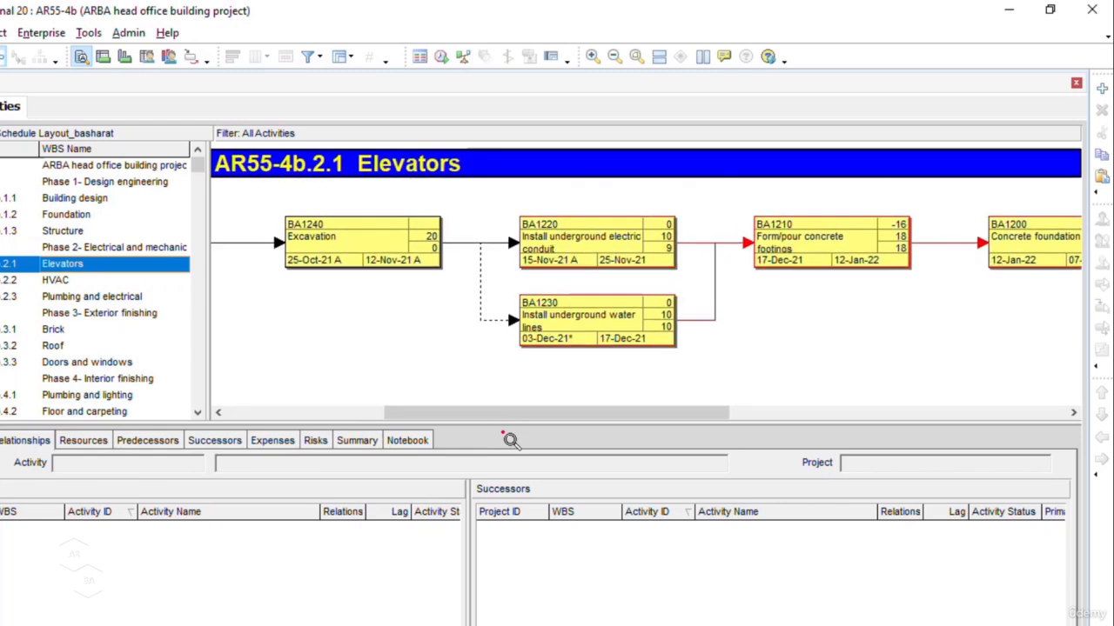
left_click_drag(486, 350, 473, 348)
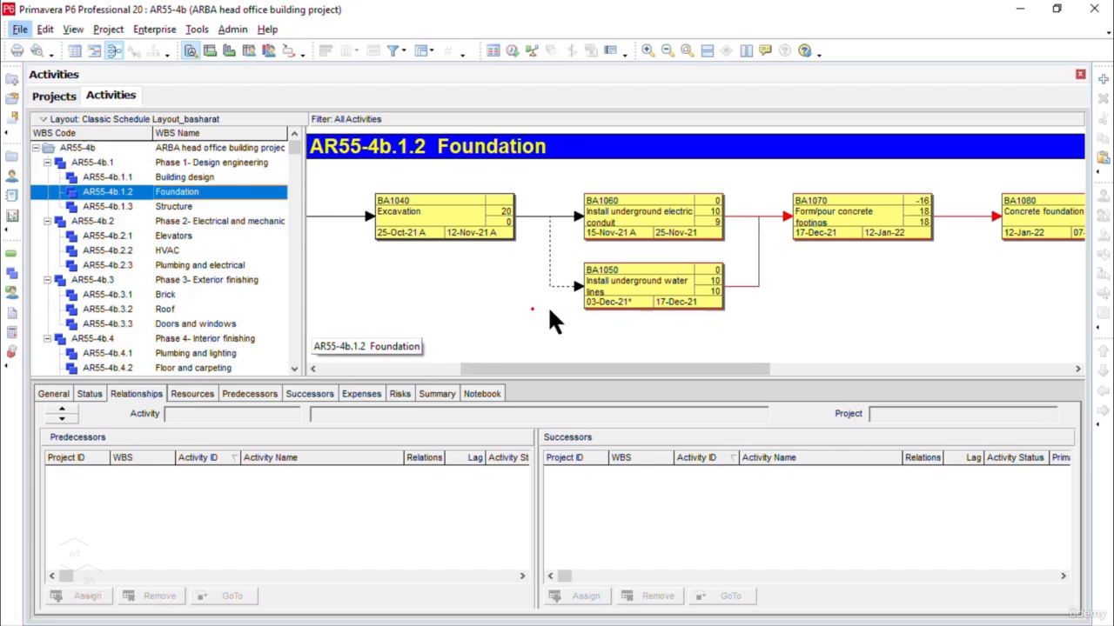
Set the box color of the activity boxes to light cyan in the Activity Network Options and apply it.
right_click(555, 313)
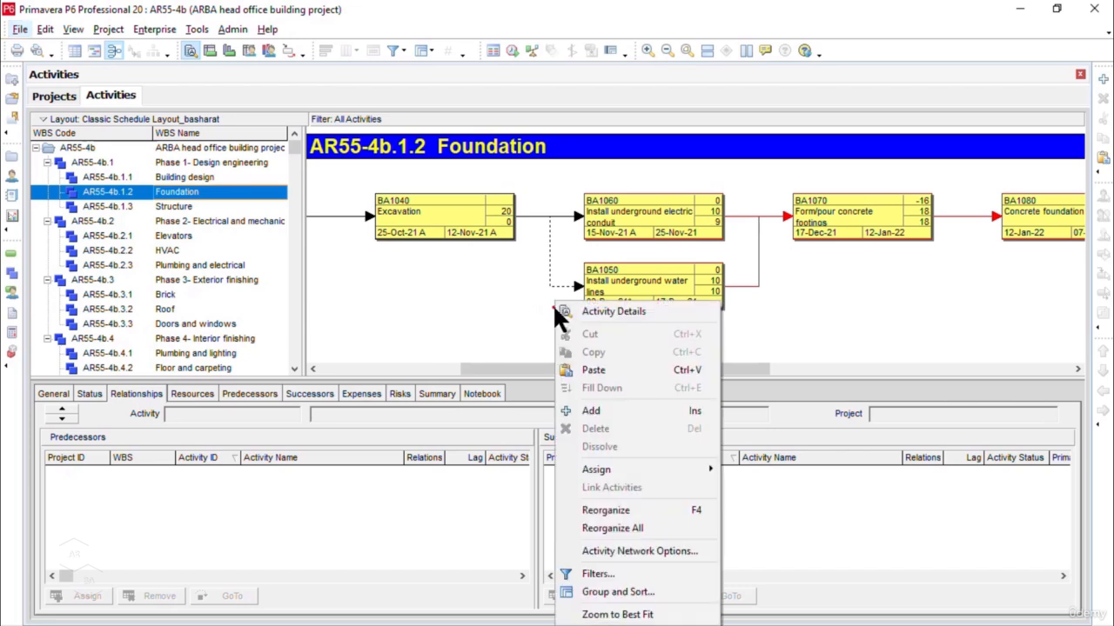
left_click(654, 553)
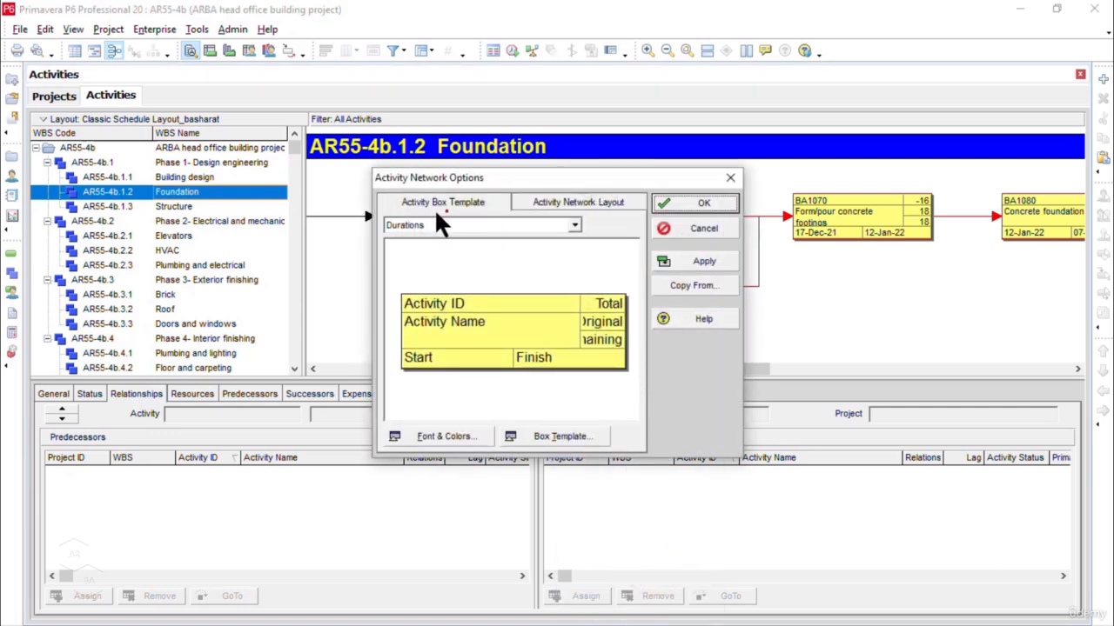
left_click(459, 444)
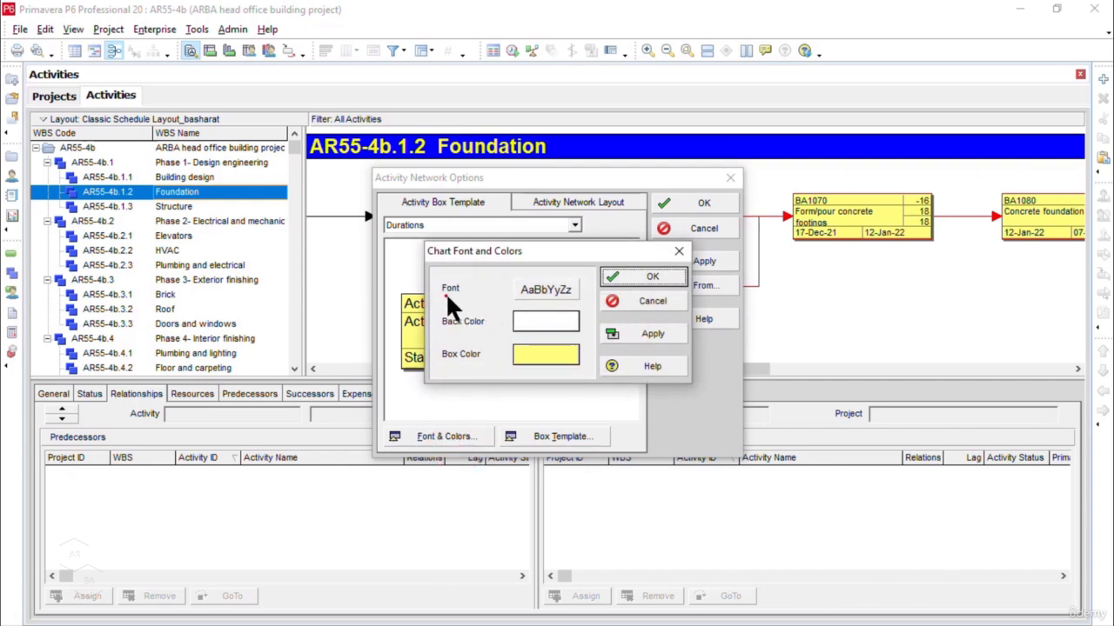
left_click(535, 294)
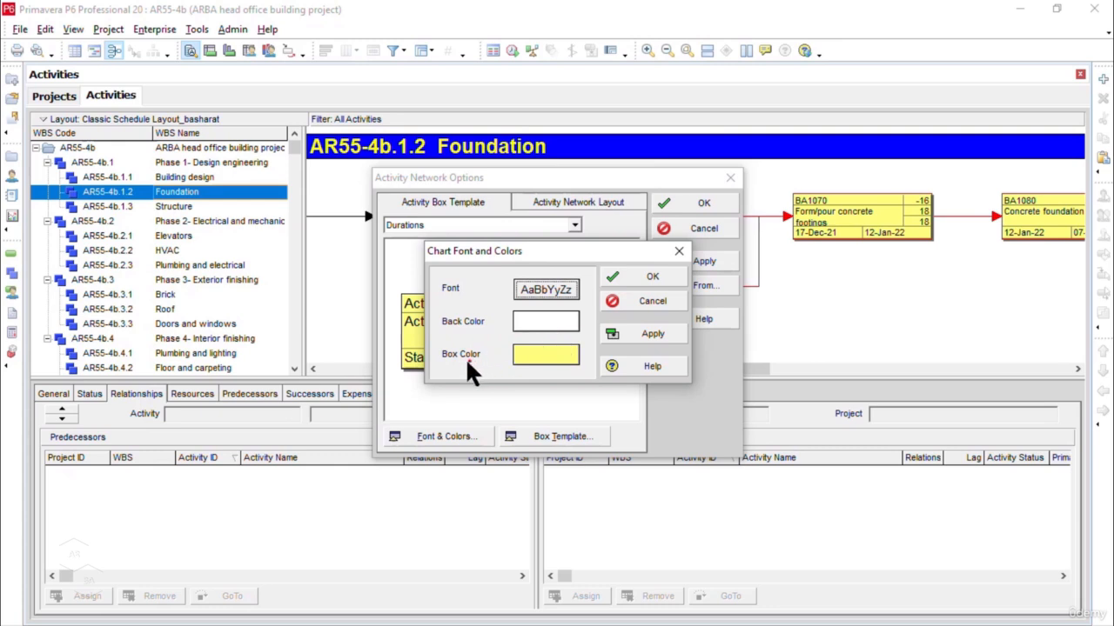
left_click(546, 362)
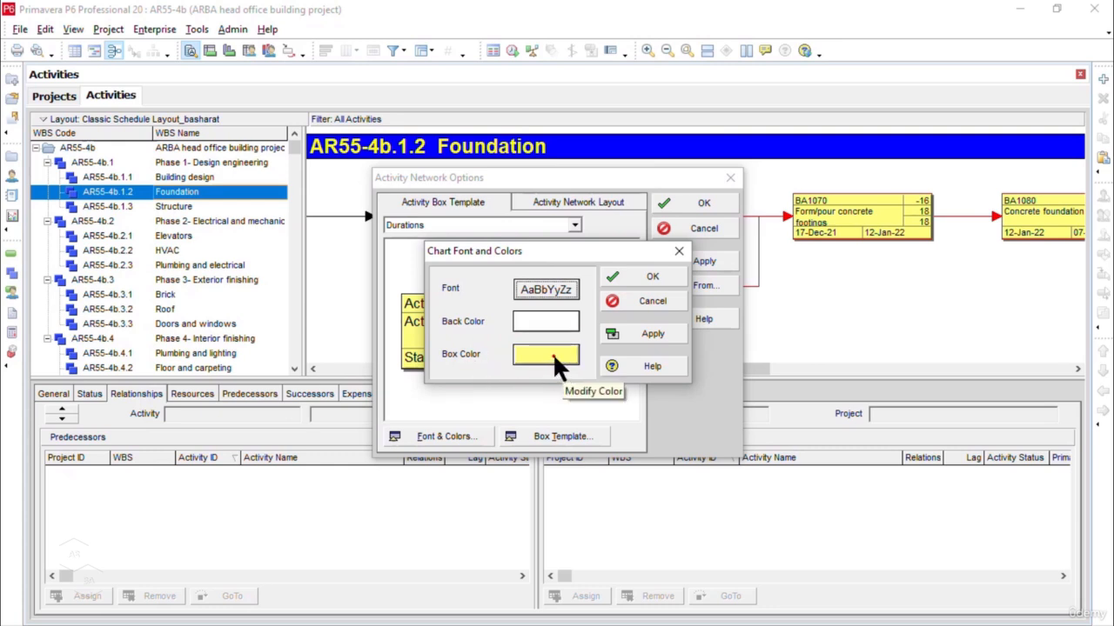
left_click(557, 366)
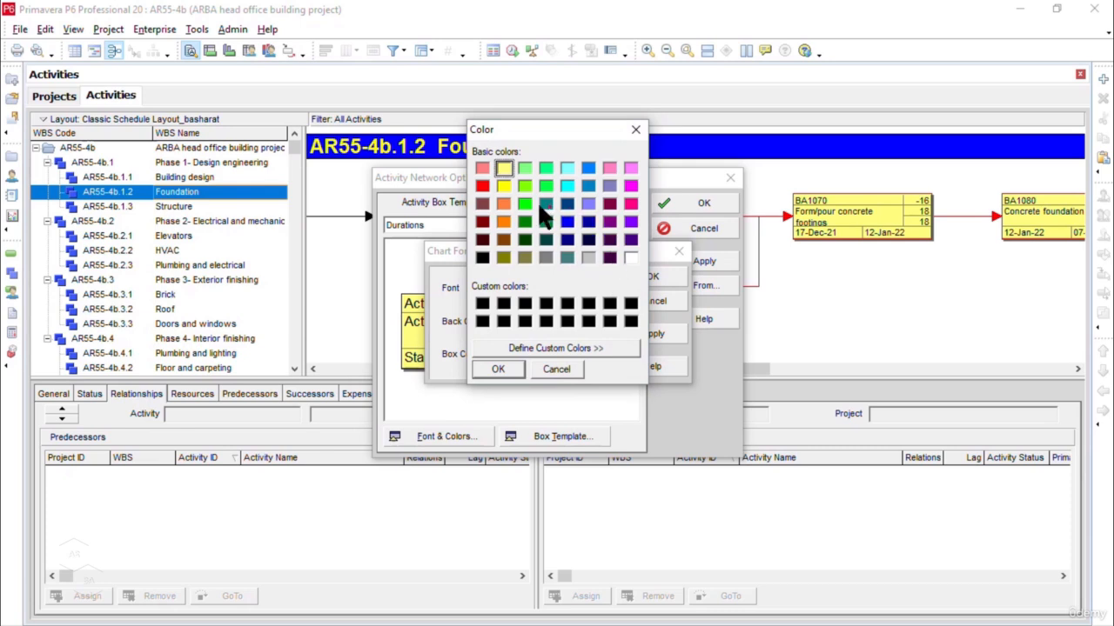
left_click(568, 169)
left_click(498, 369)
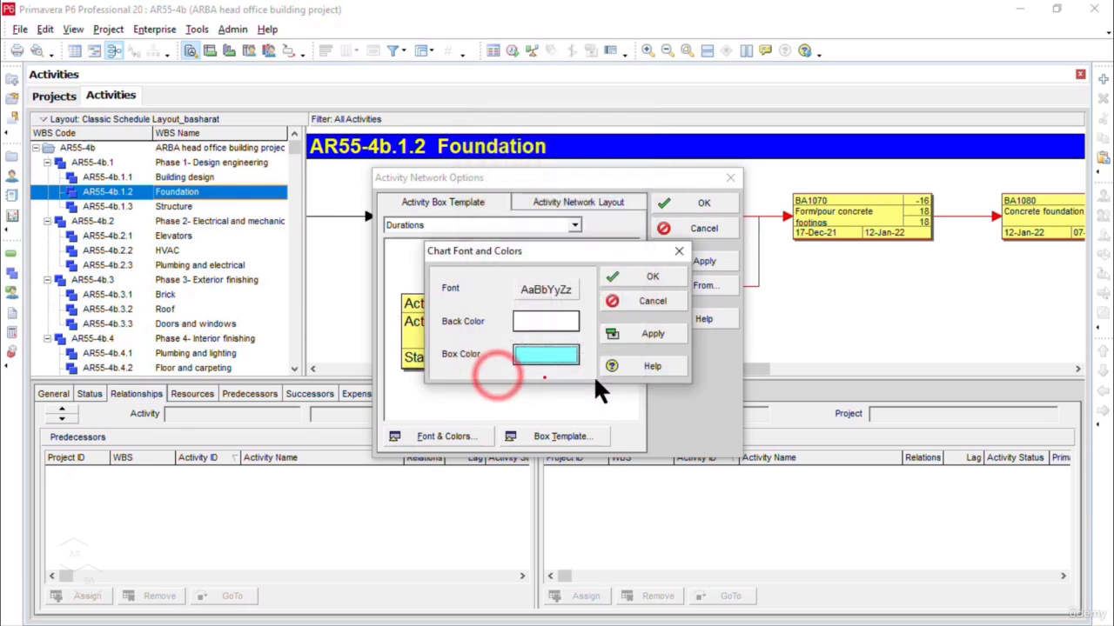
left_click(663, 337)
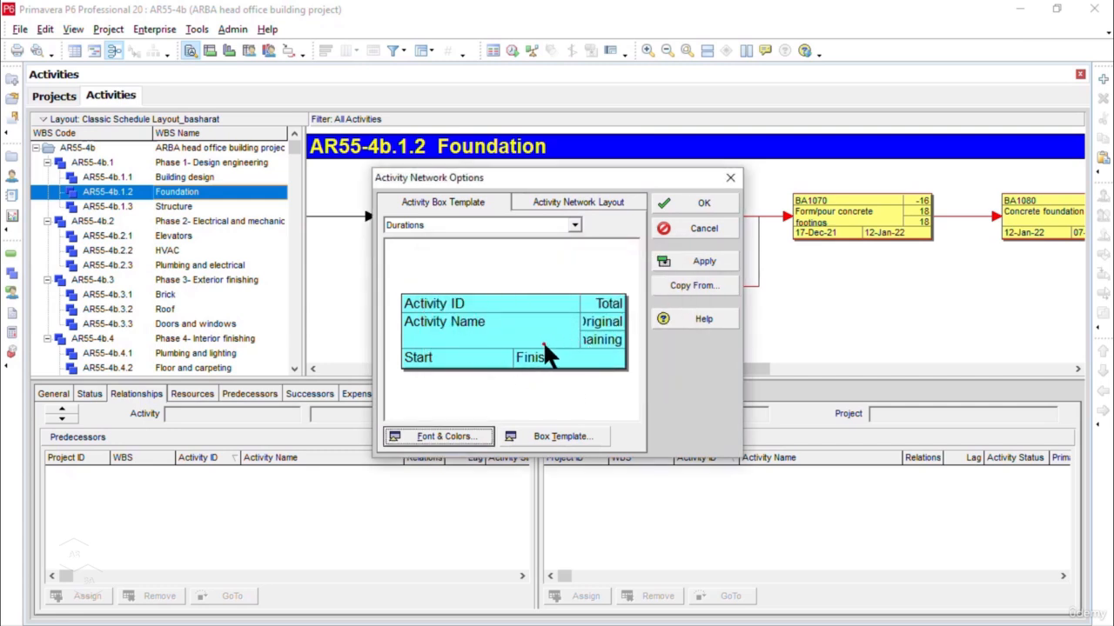
left_click(704, 262)
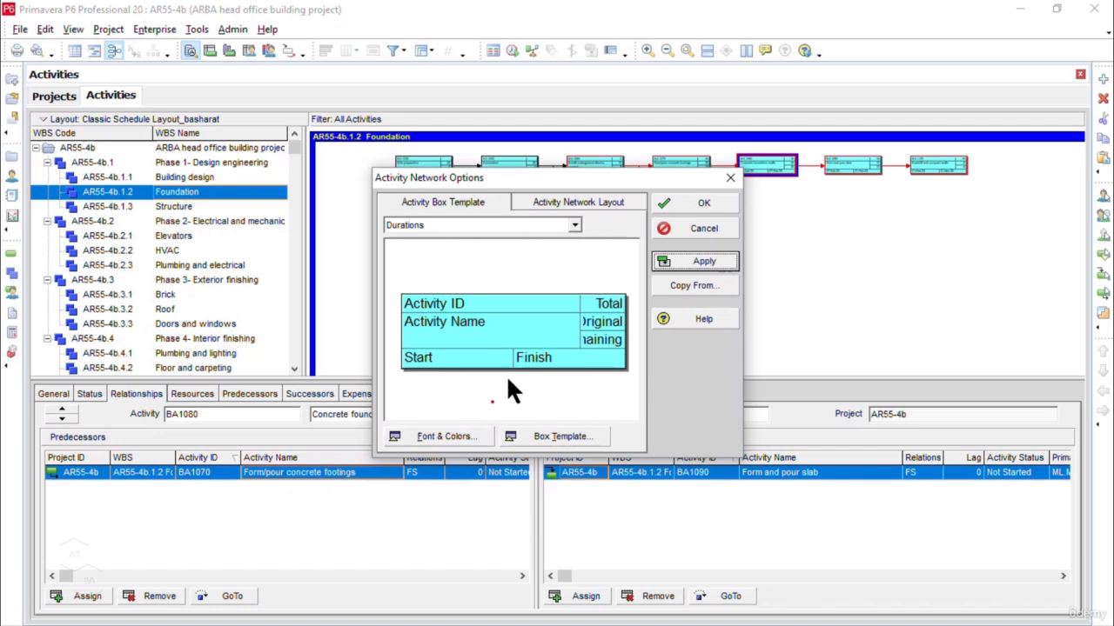
Change the box color of the activity boxes to white, apply it and close the Activity Network Options.
left_click(469, 434)
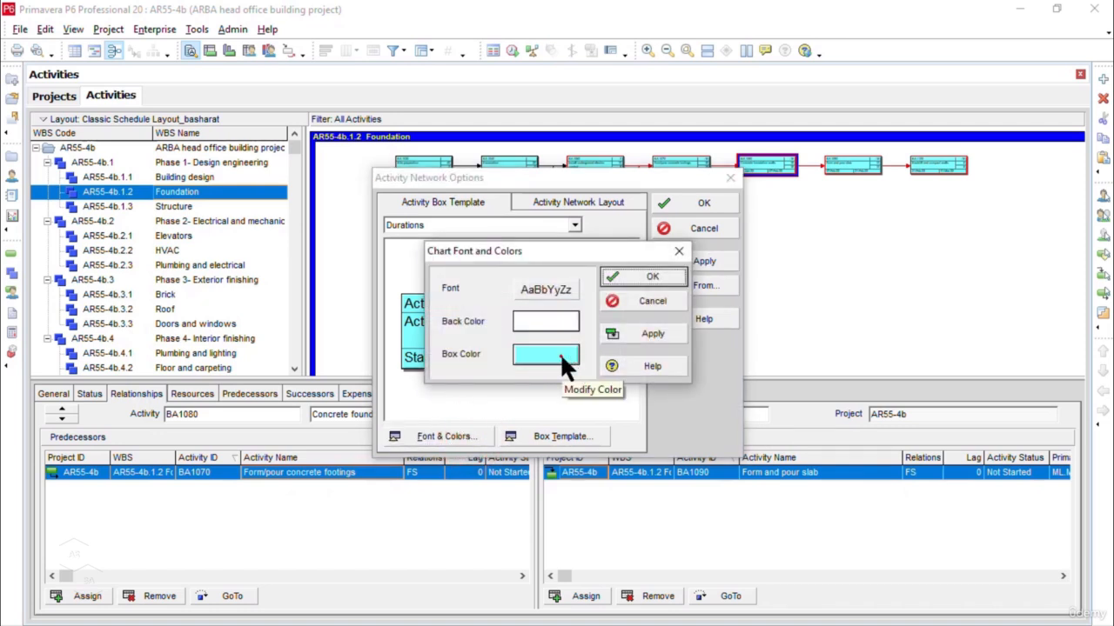
left_click(560, 352)
left_click(631, 258)
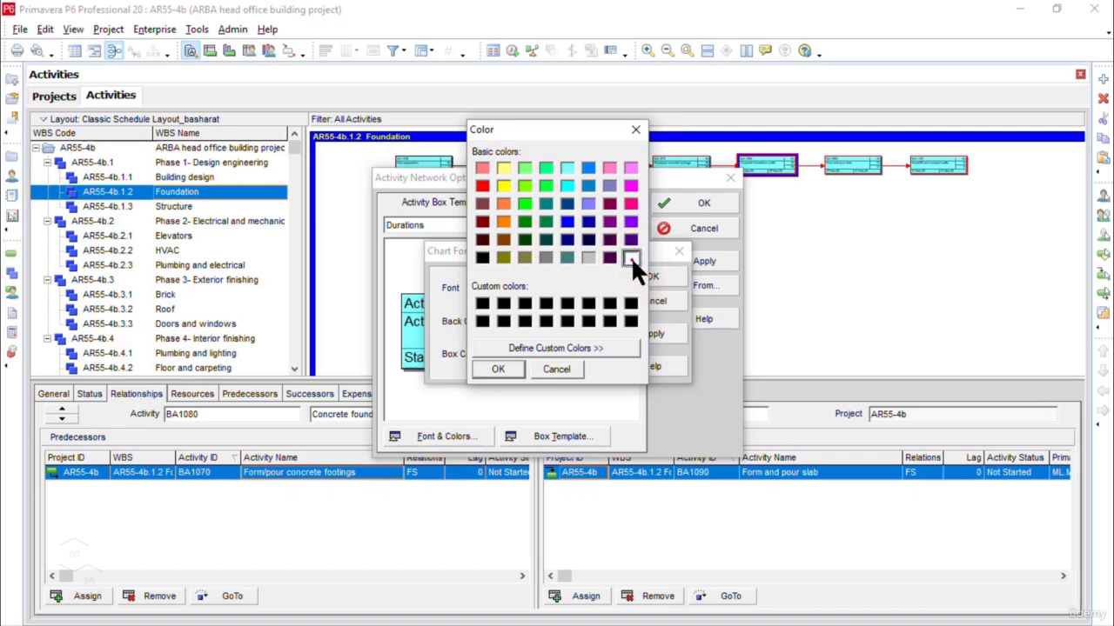
left_click(497, 369)
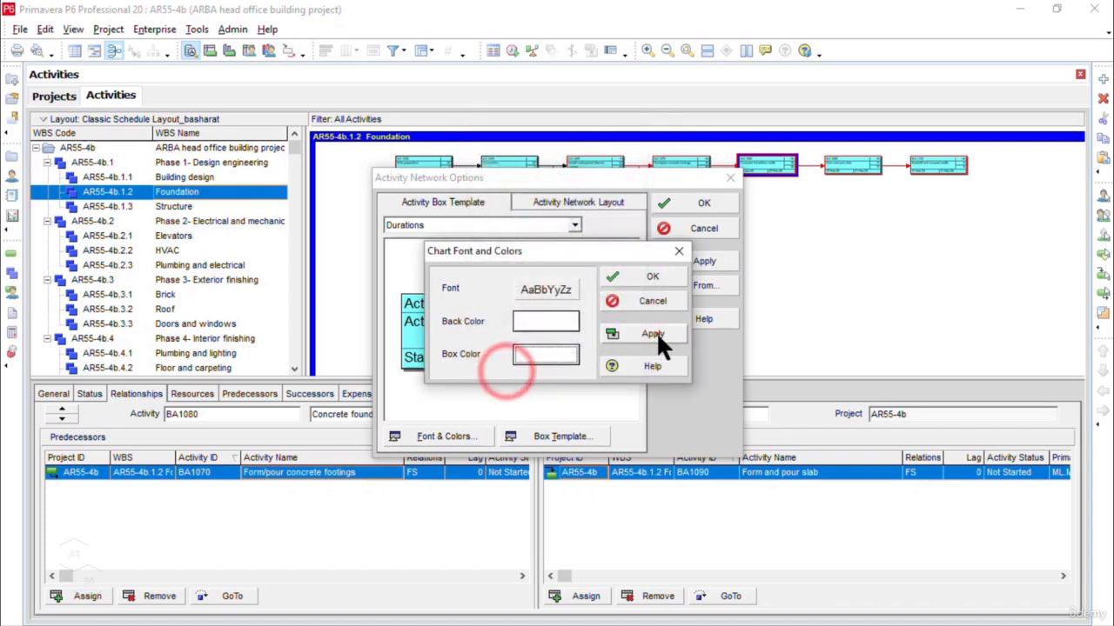
left_click(653, 276)
left_click(713, 262)
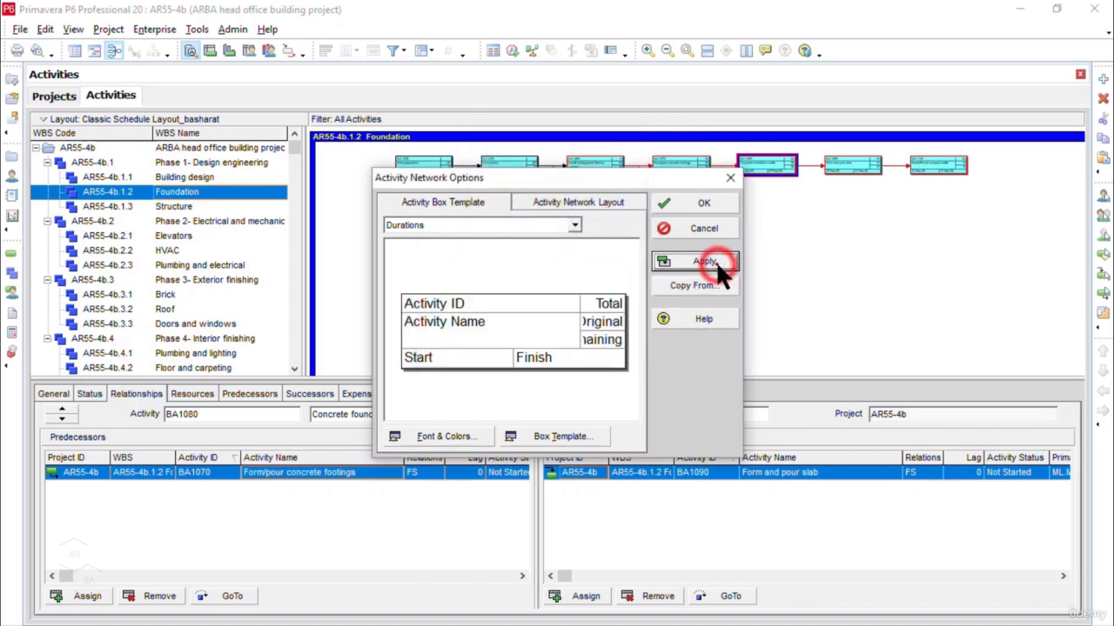
left_click(701, 202)
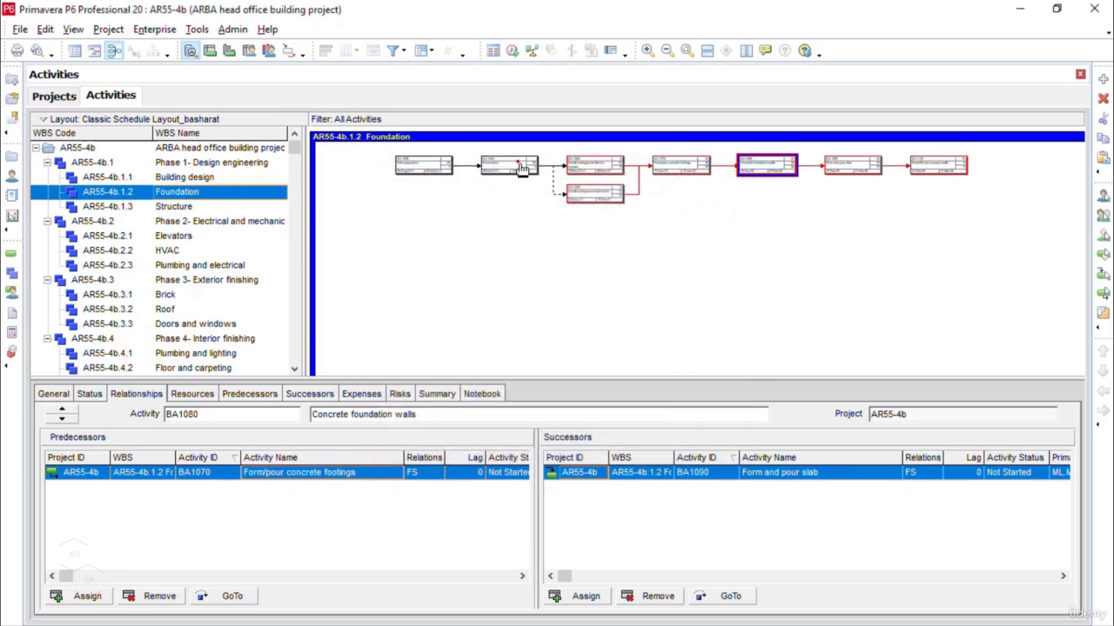
Turn on Show progress in the Activity Network Layout options, apply it and move the dialog clear of the network.
right_click(487, 243)
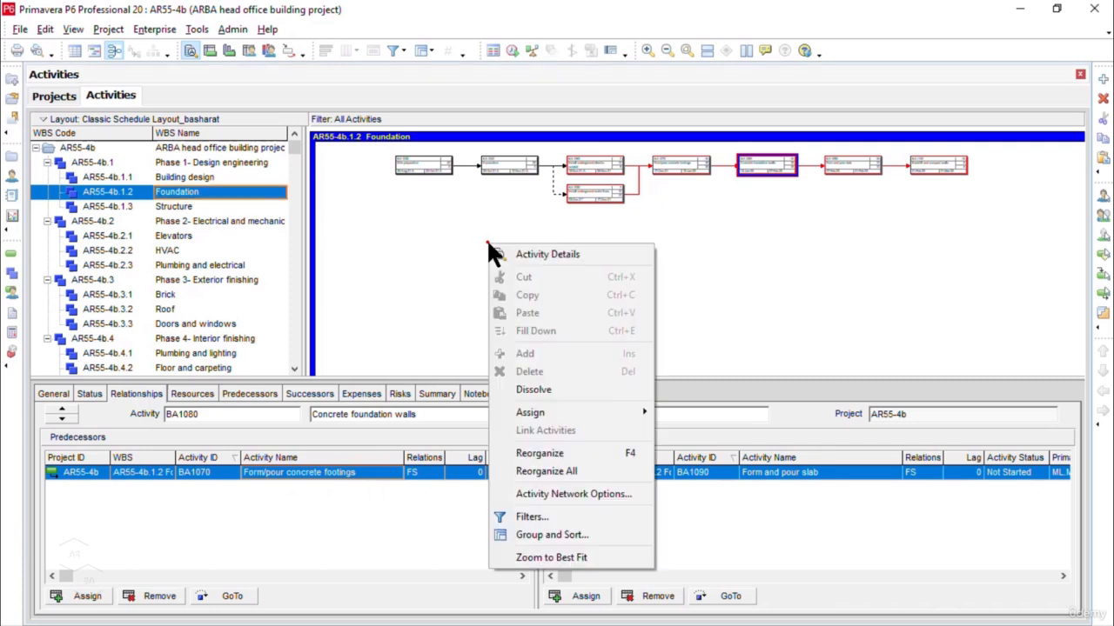
left_click(587, 494)
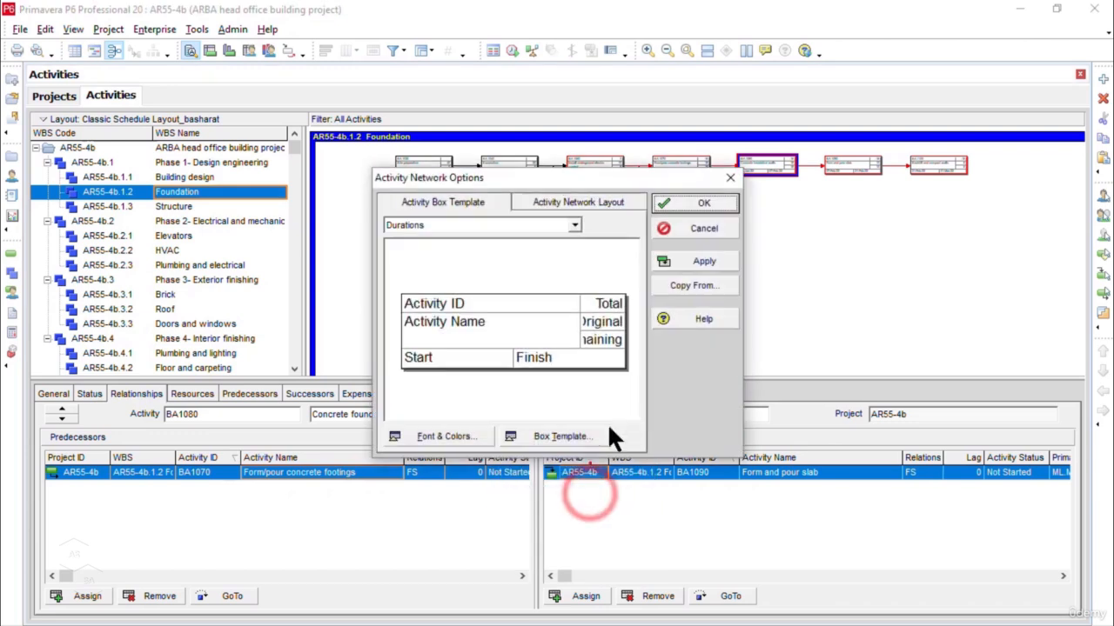
left_click(605, 203)
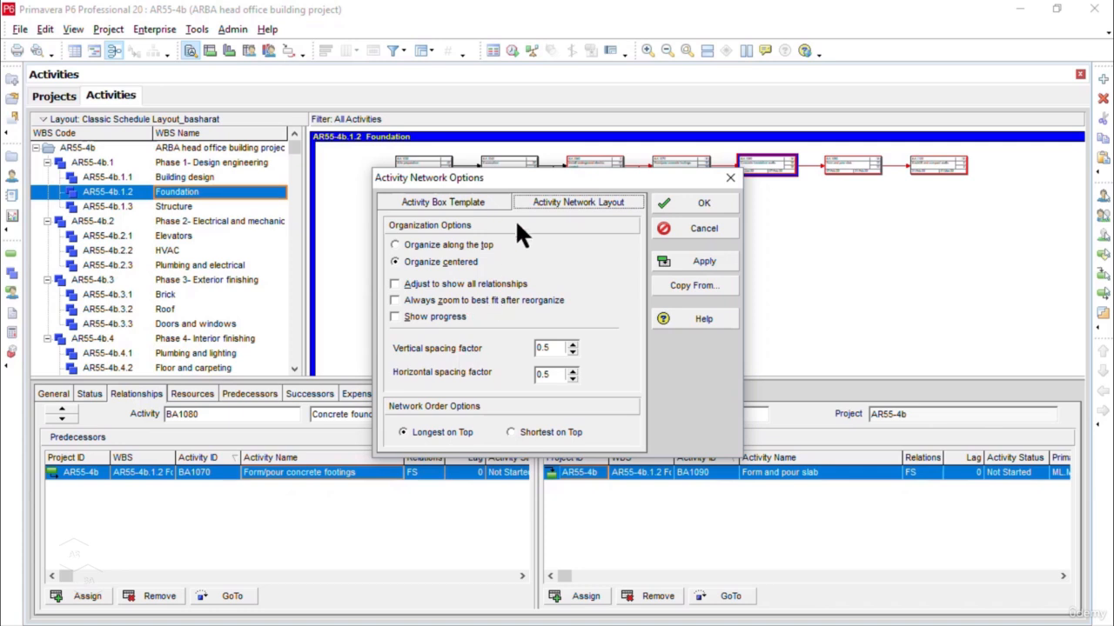
left_click(433, 315)
left_click(703, 264)
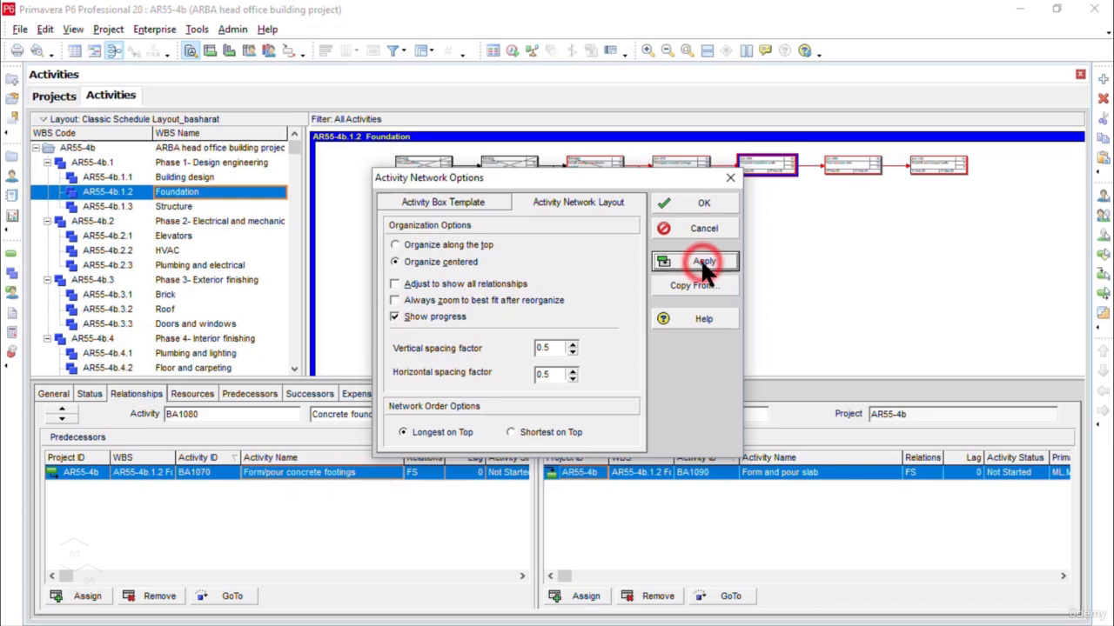
left_click_drag(595, 178, 628, 253)
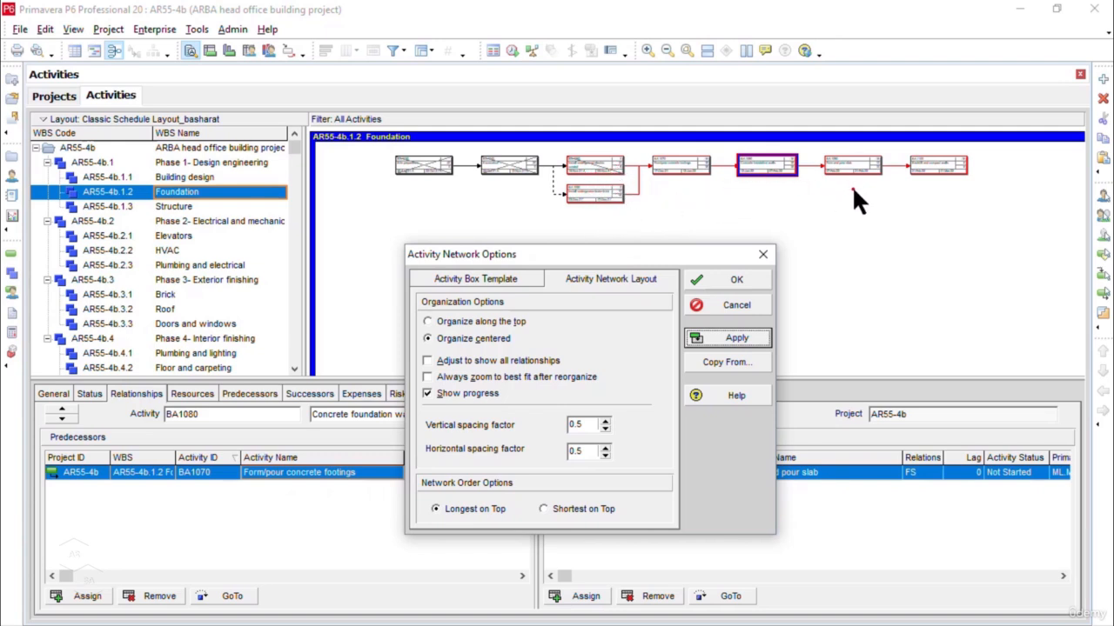
Open the box template of the activity boxes and widen its window to view the whole field list.
left_click(487, 289)
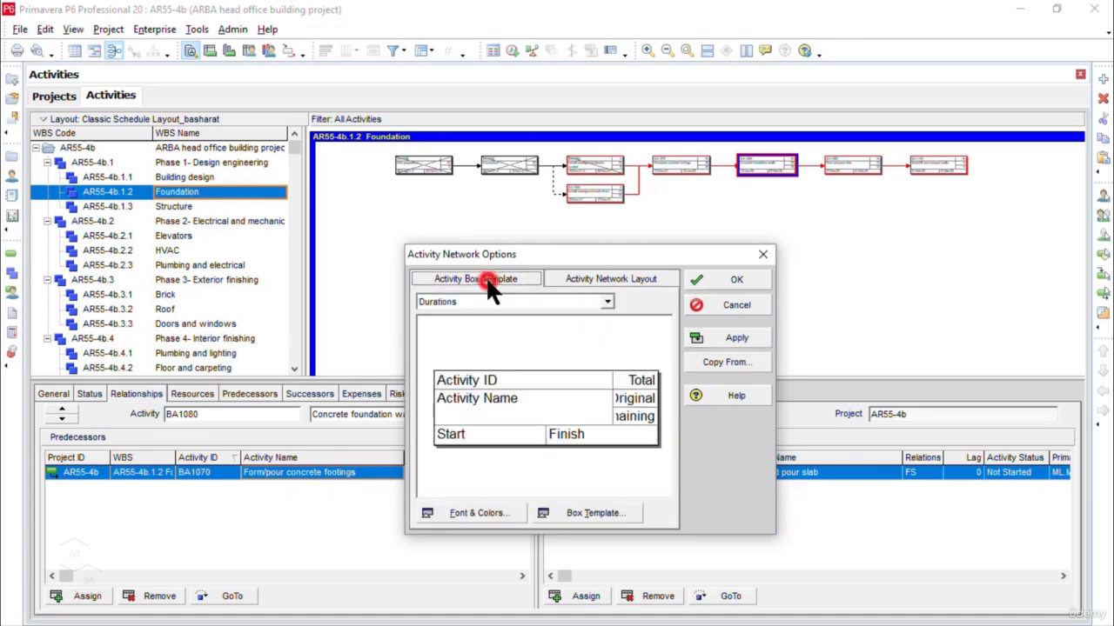
left_click(610, 512)
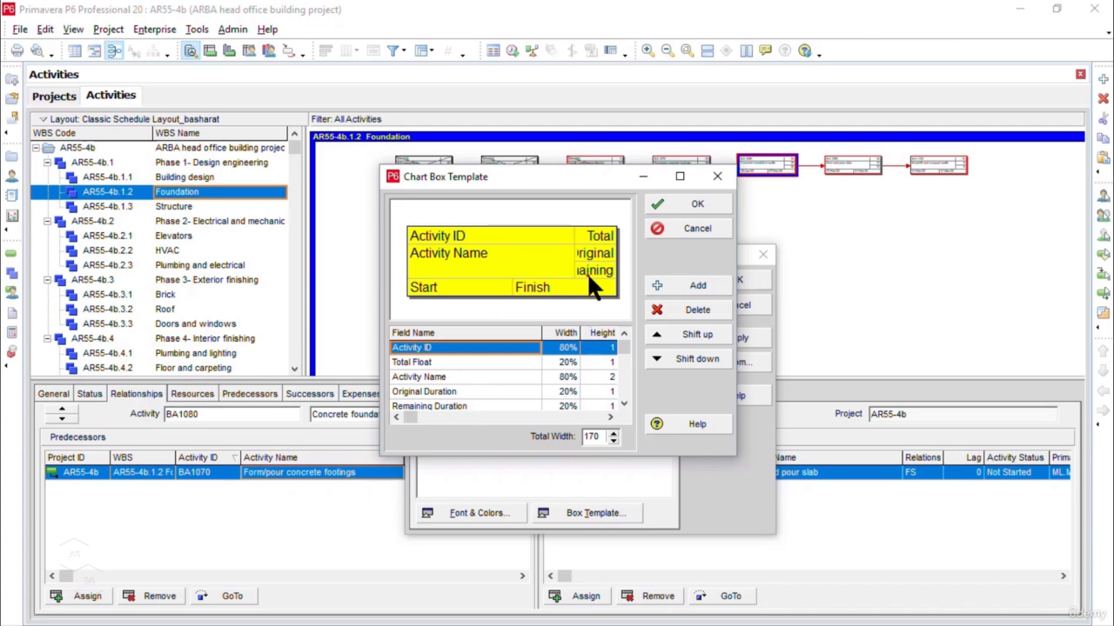
left_click(624, 405)
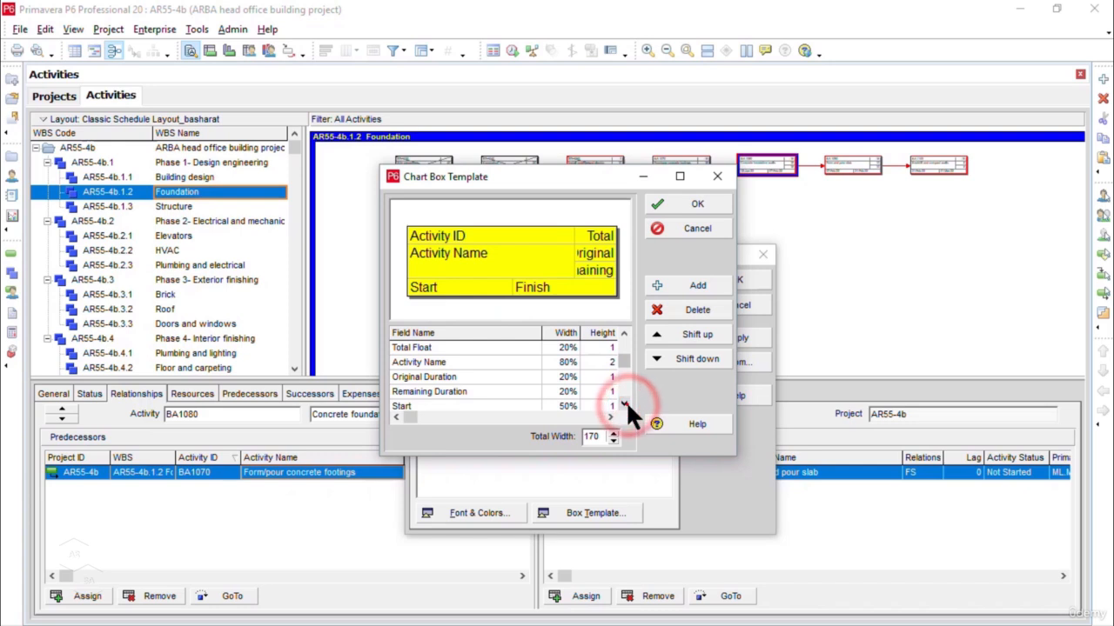
left_click_drag(736, 386, 934, 380)
scroll(797, 373, "down", 1)
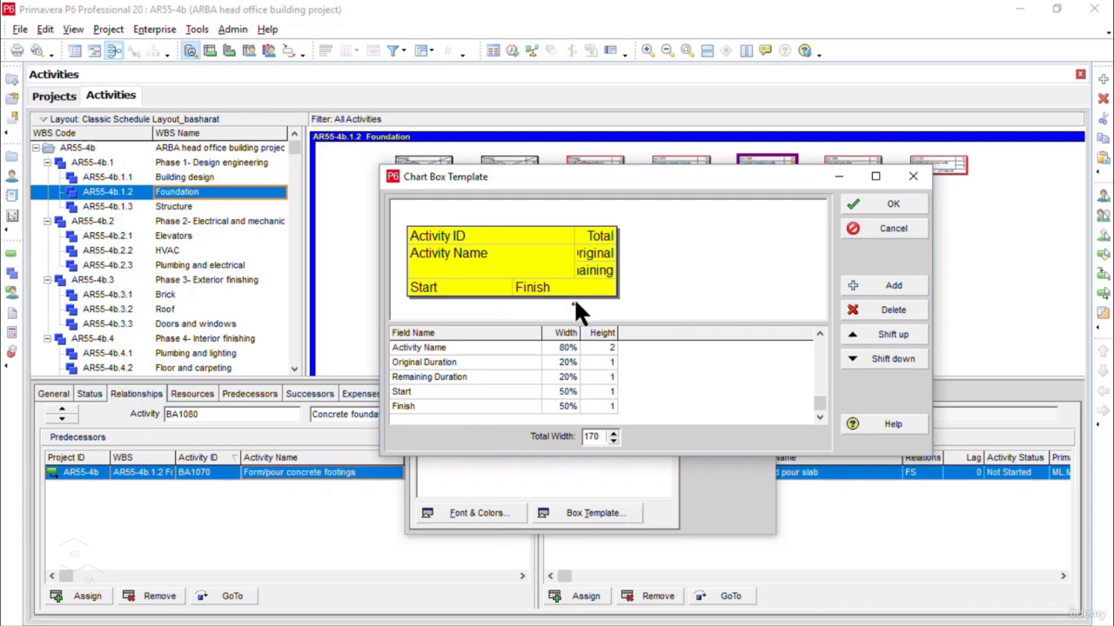
Try a height of 3 for the Activity Name field in the box template, and set it back to 2.
left_click(611, 352)
left_click(611, 352)
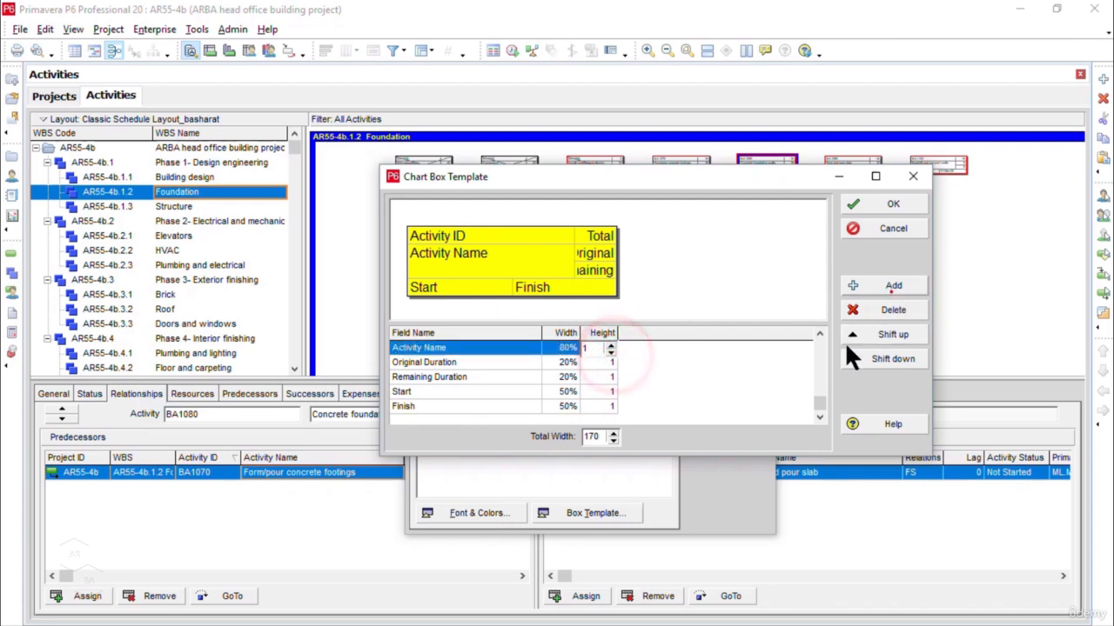
left_click(612, 345)
left_click(611, 344)
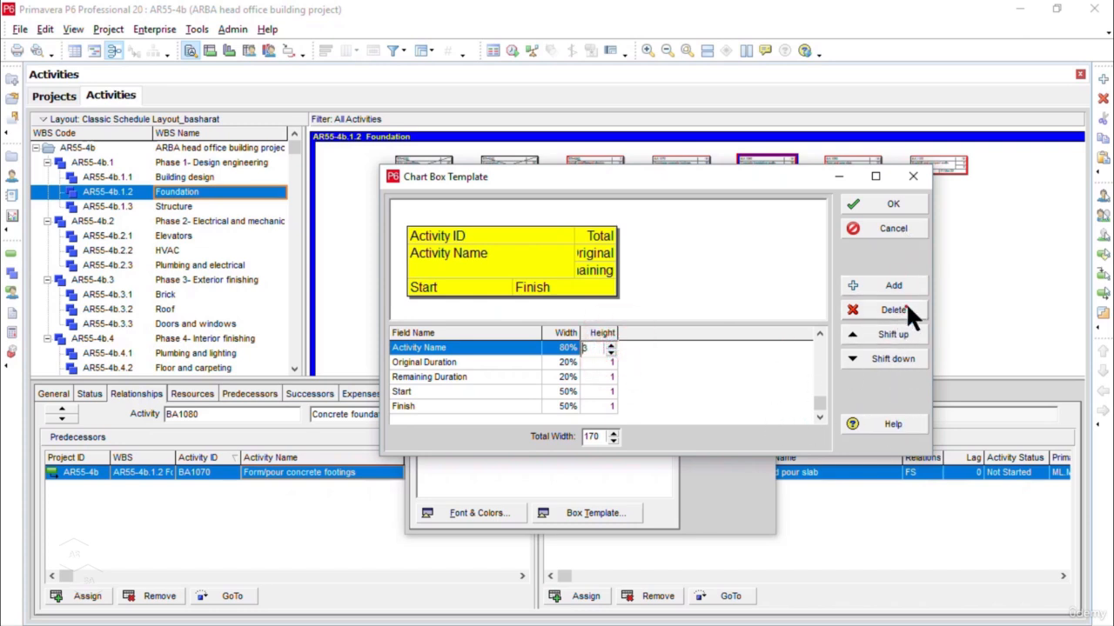
left_click(755, 364)
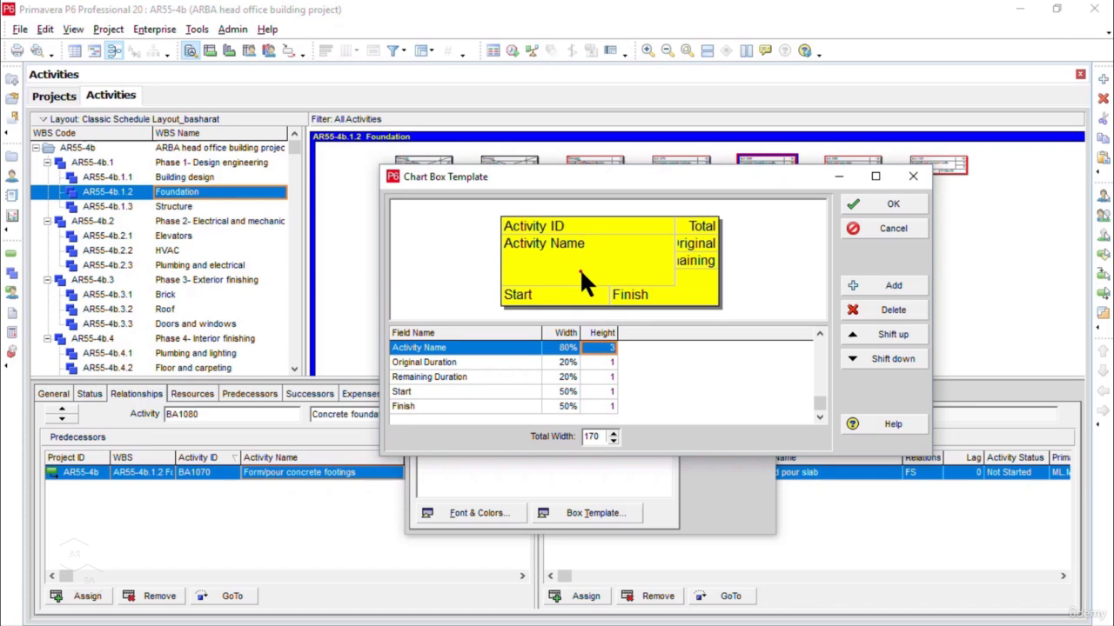
left_click(612, 349)
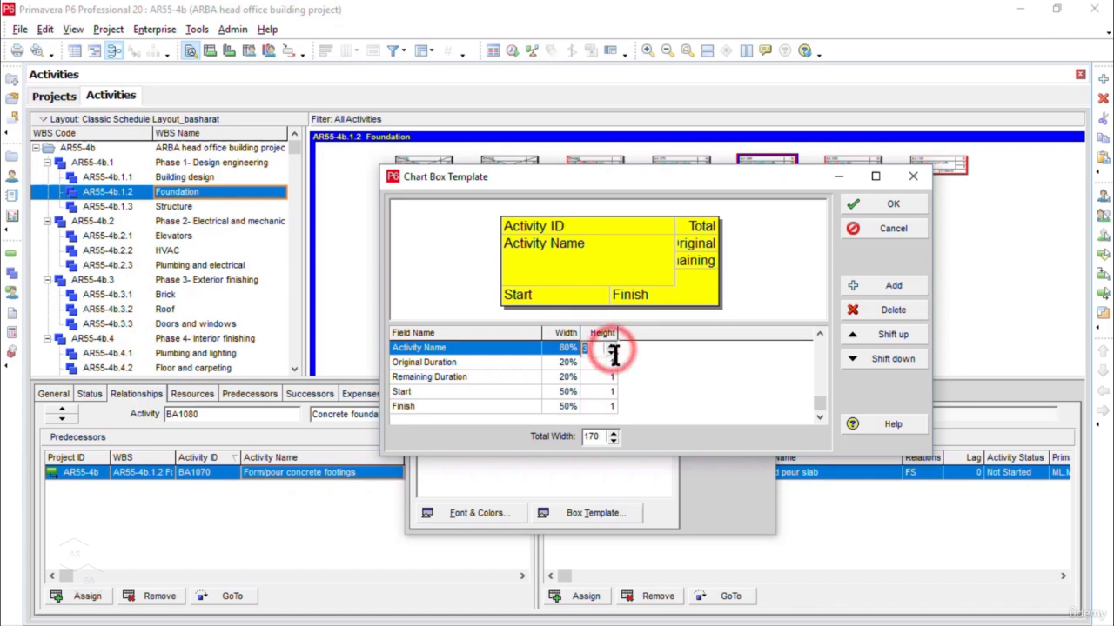
left_click(688, 354)
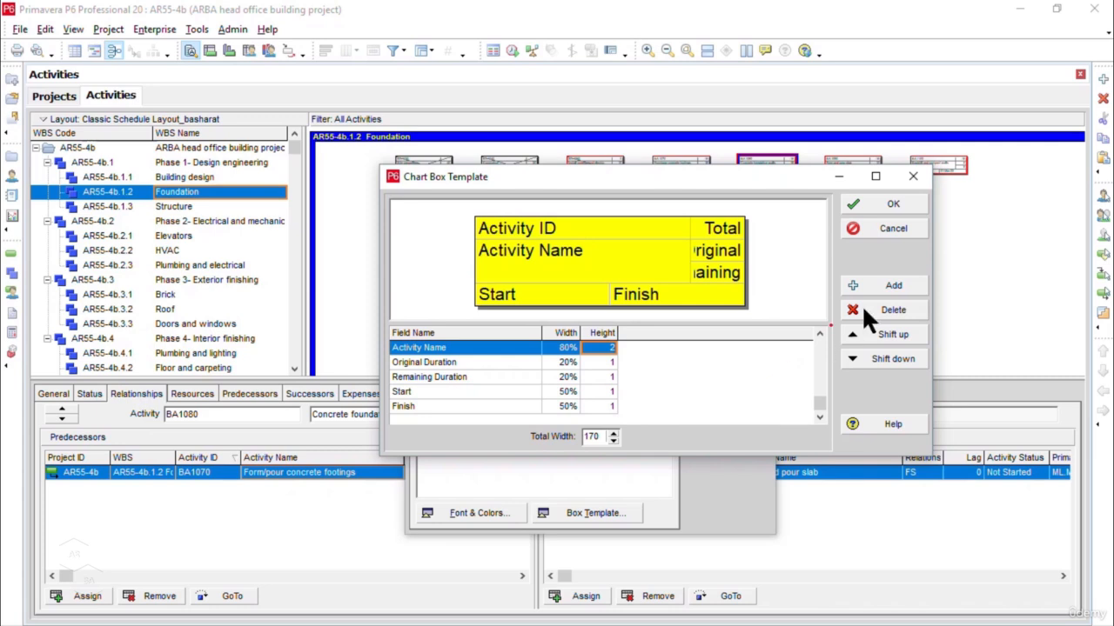
Add a Calendar field below Original Duration in the box template, and delete it again.
left_click(889, 286)
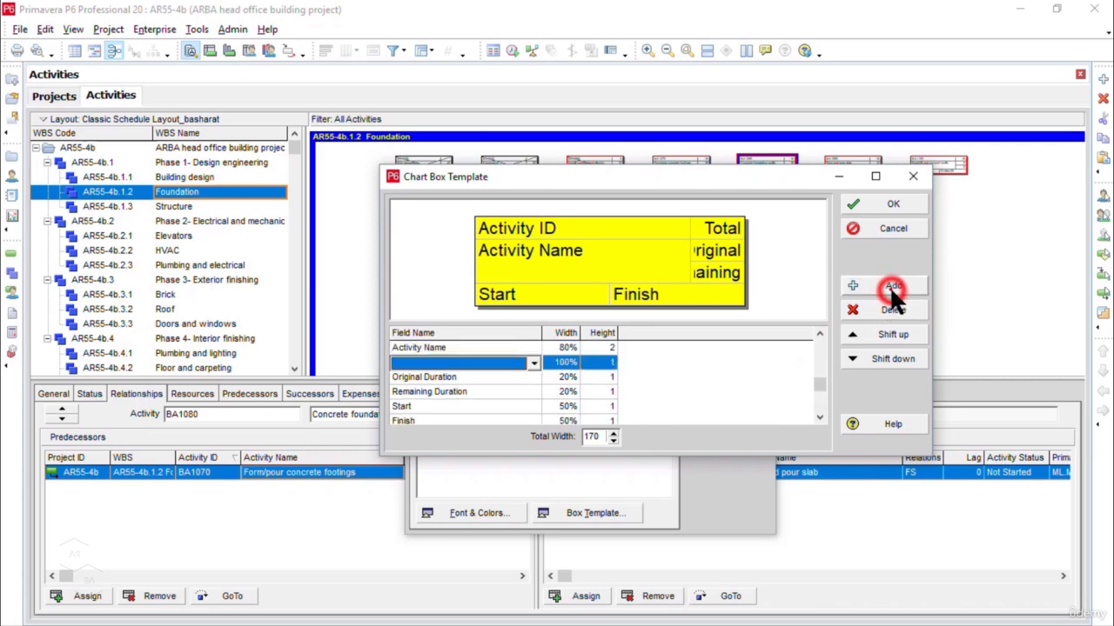
left_click(879, 358)
left_click(878, 336)
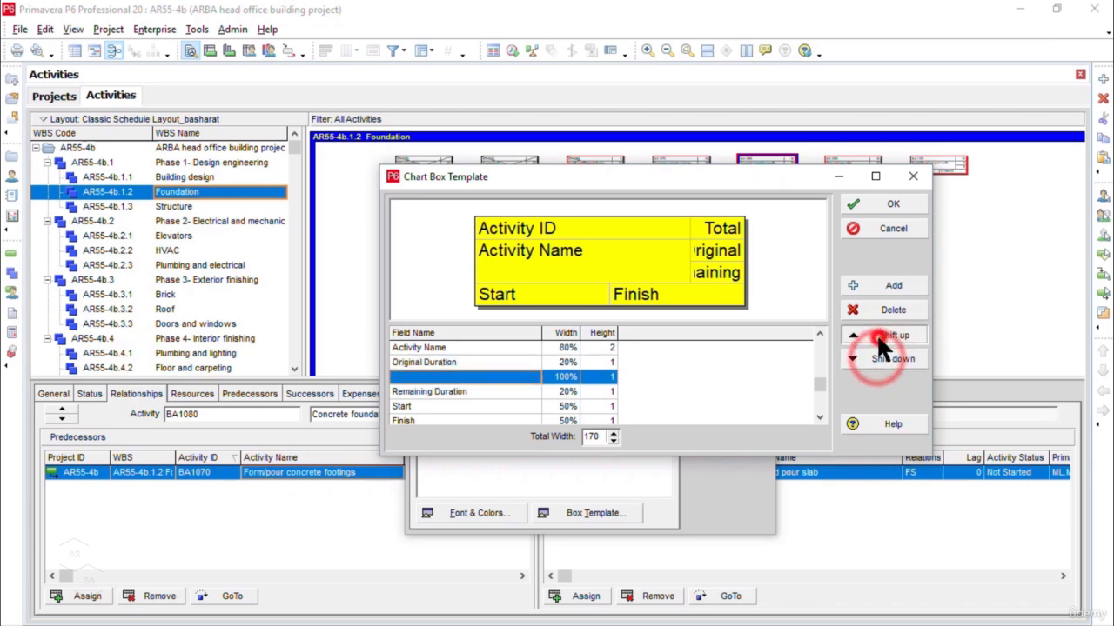
left_click(877, 359)
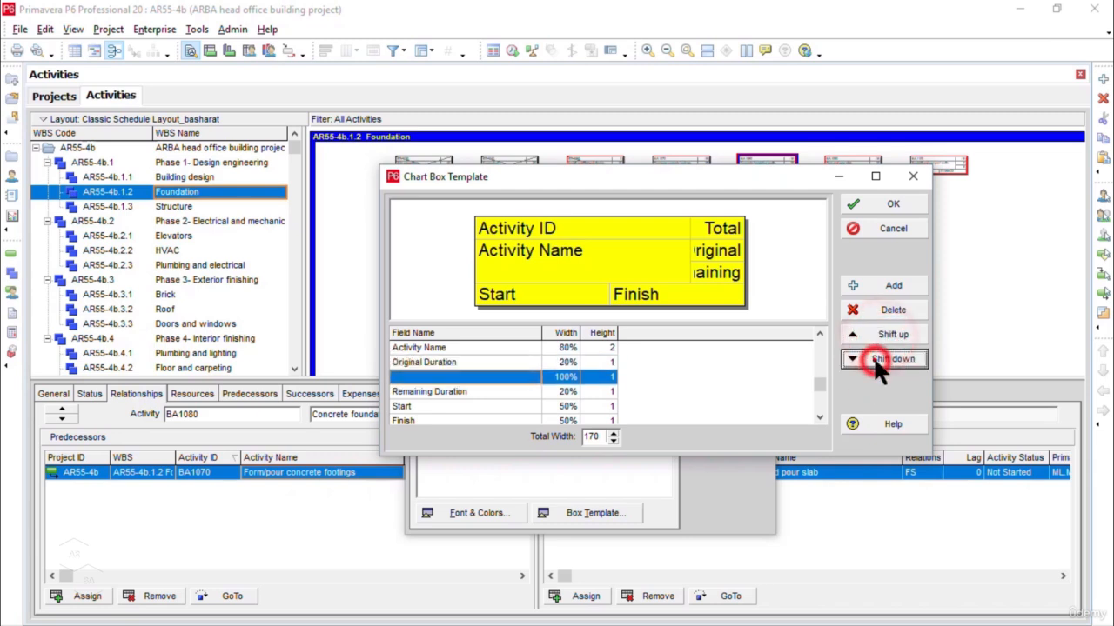
left_click(507, 376)
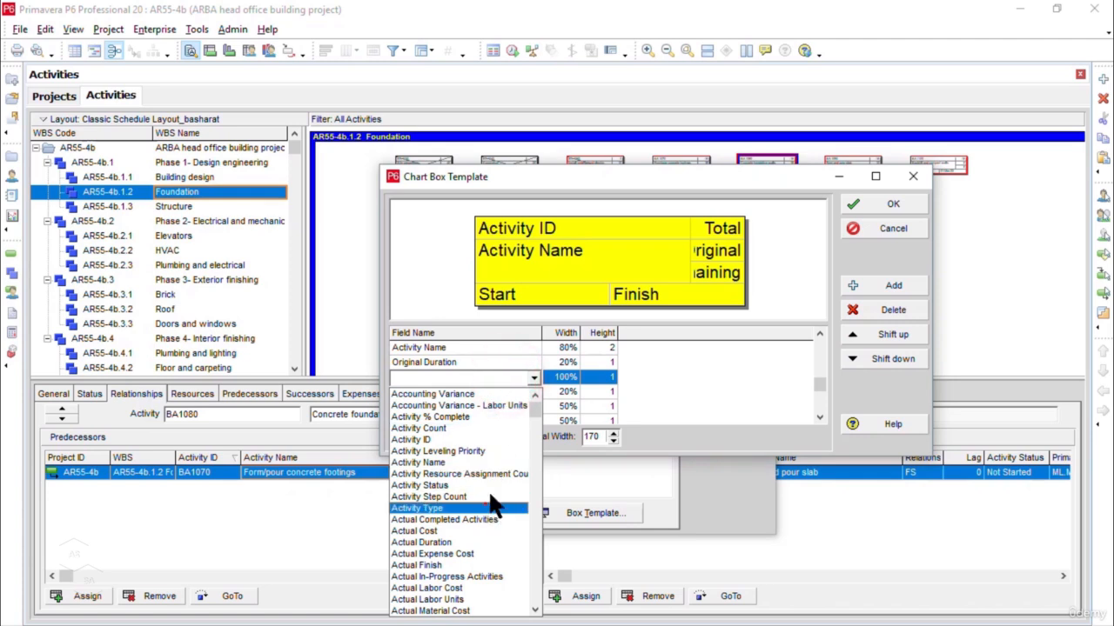
scroll(501, 476, "down", 8)
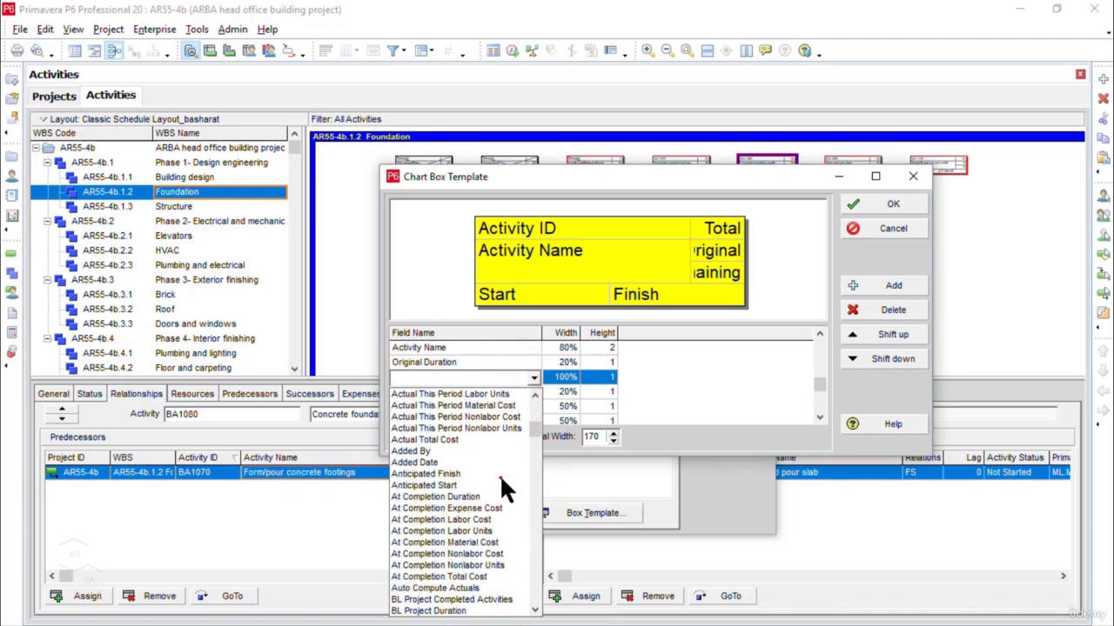
scroll(501, 483, "down", 15)
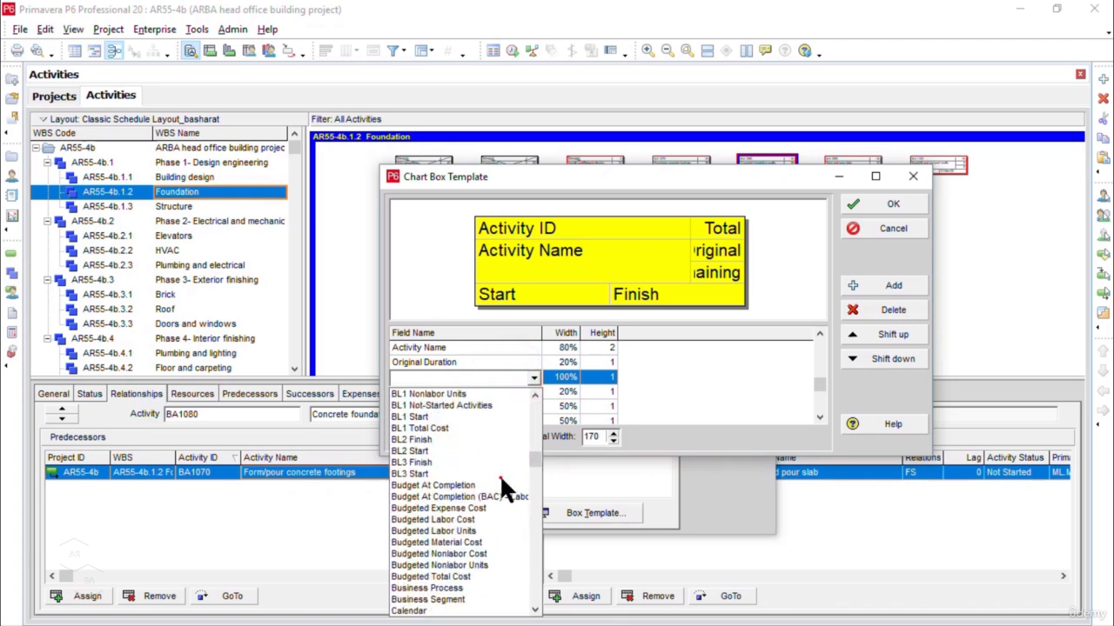
scroll(501, 484, "down", 5)
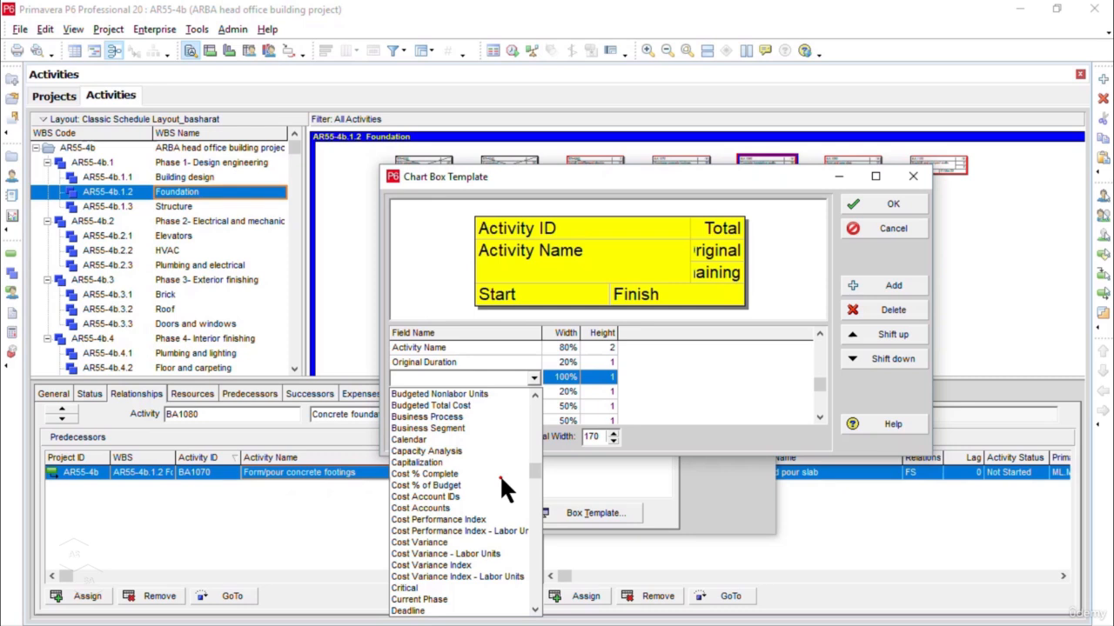
left_click(509, 439)
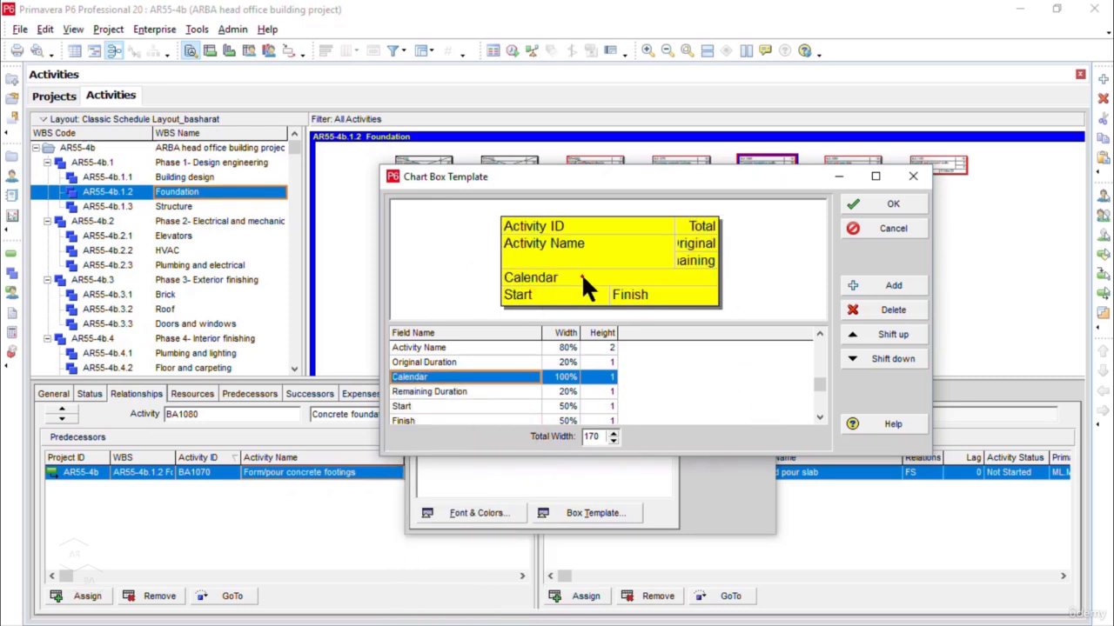
left_click(898, 312)
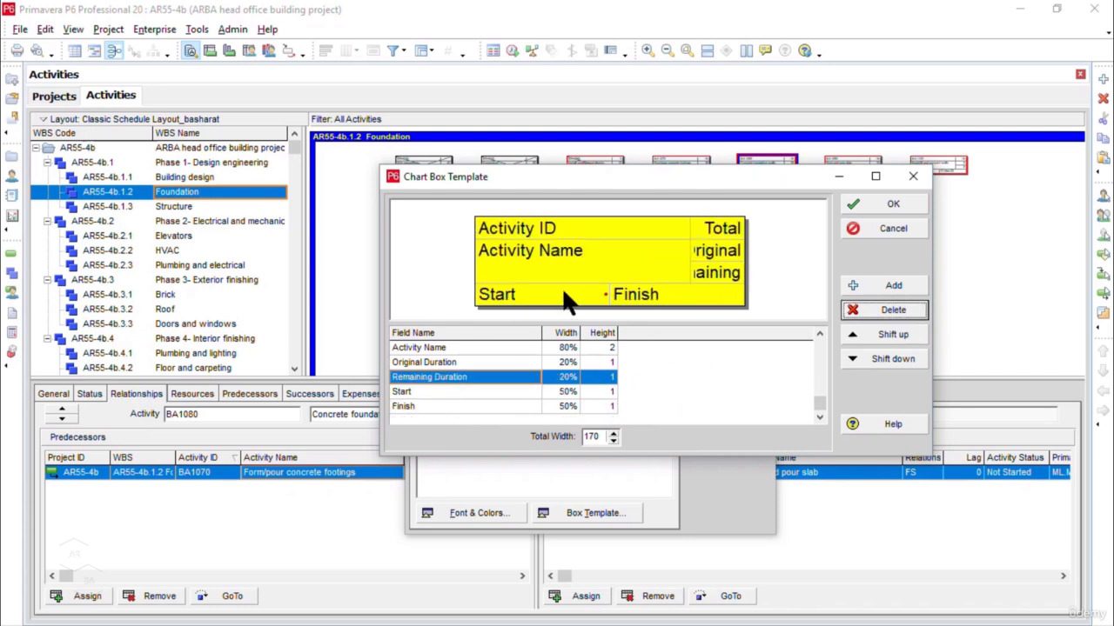
Confirm the box template and close the Activity Network Options.
left_click(887, 198)
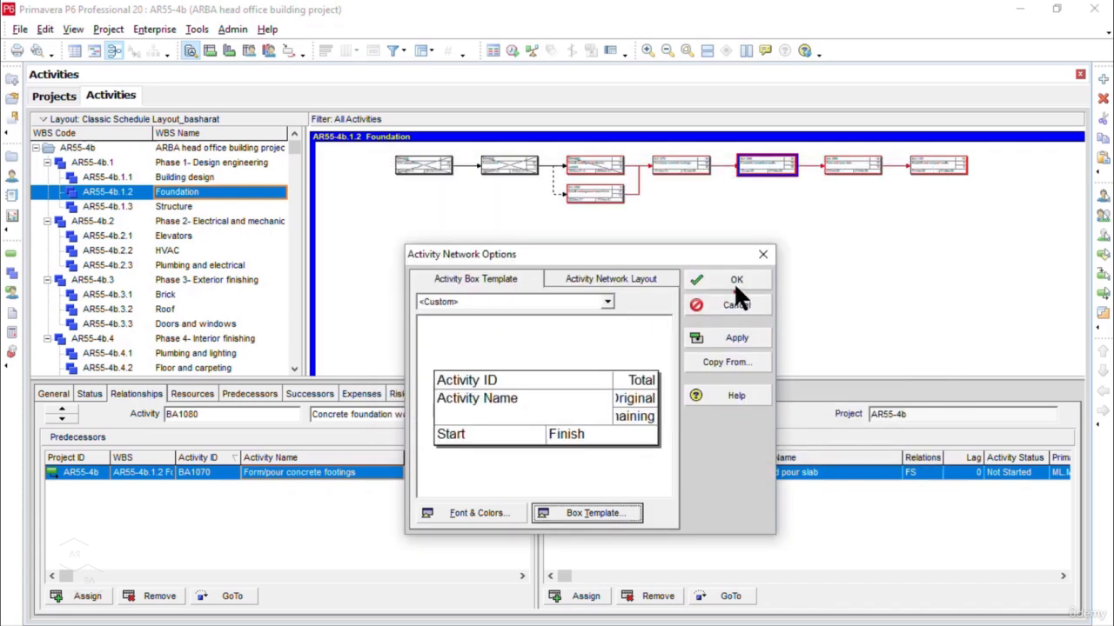
left_click(735, 288)
left_click(735, 280)
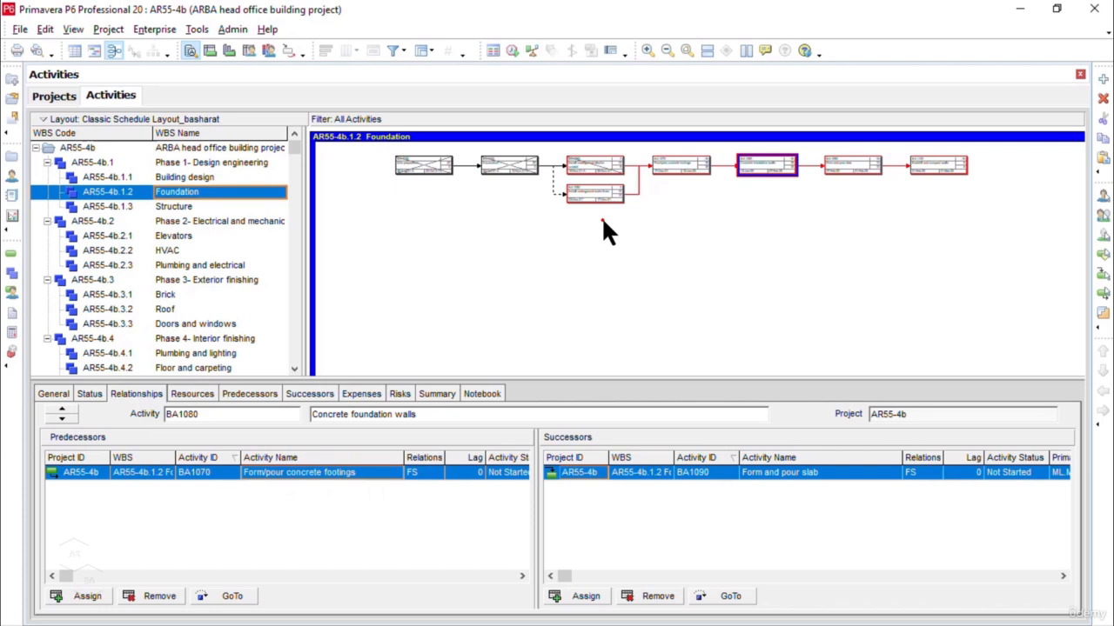
Add four new activities to the Foundation WBS in the activity network.
left_click_drag(602, 220, 644, 239)
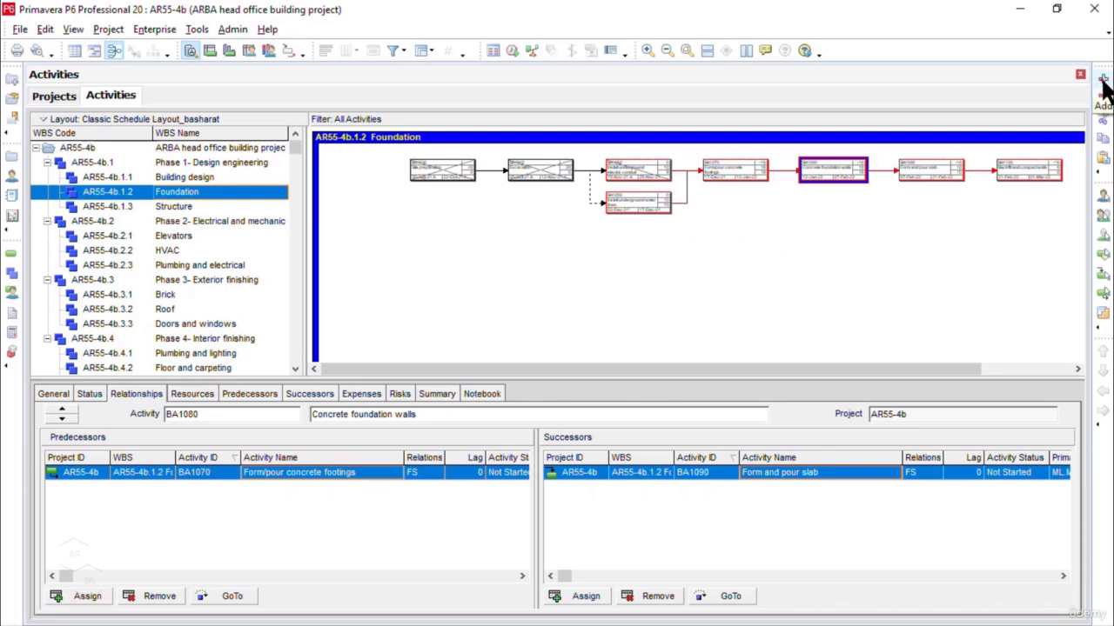
right_click(566, 244)
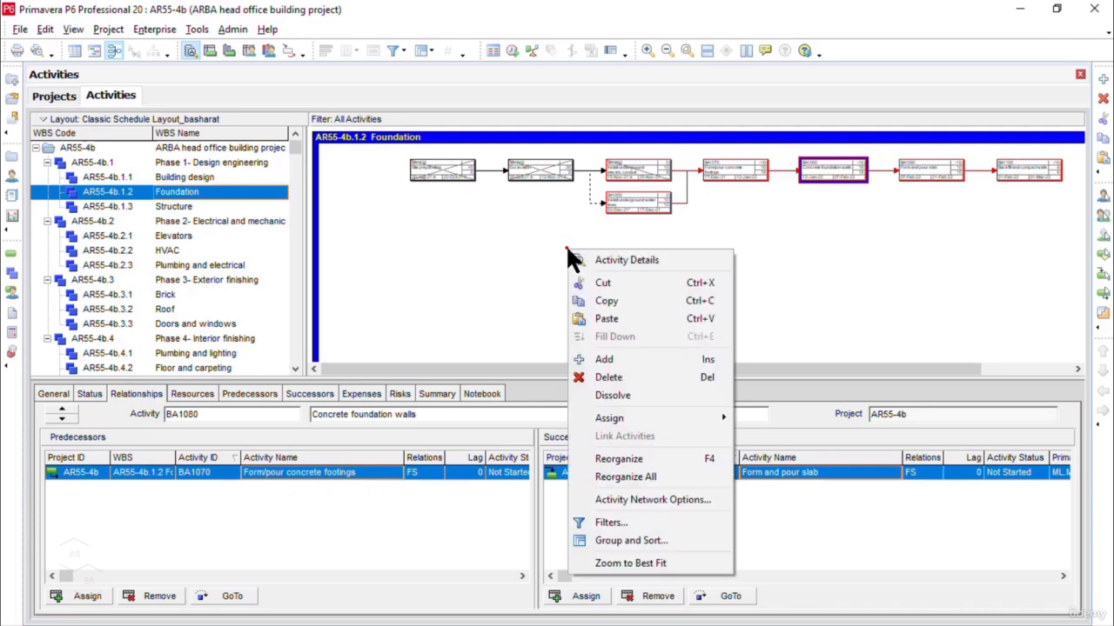
left_click(706, 363)
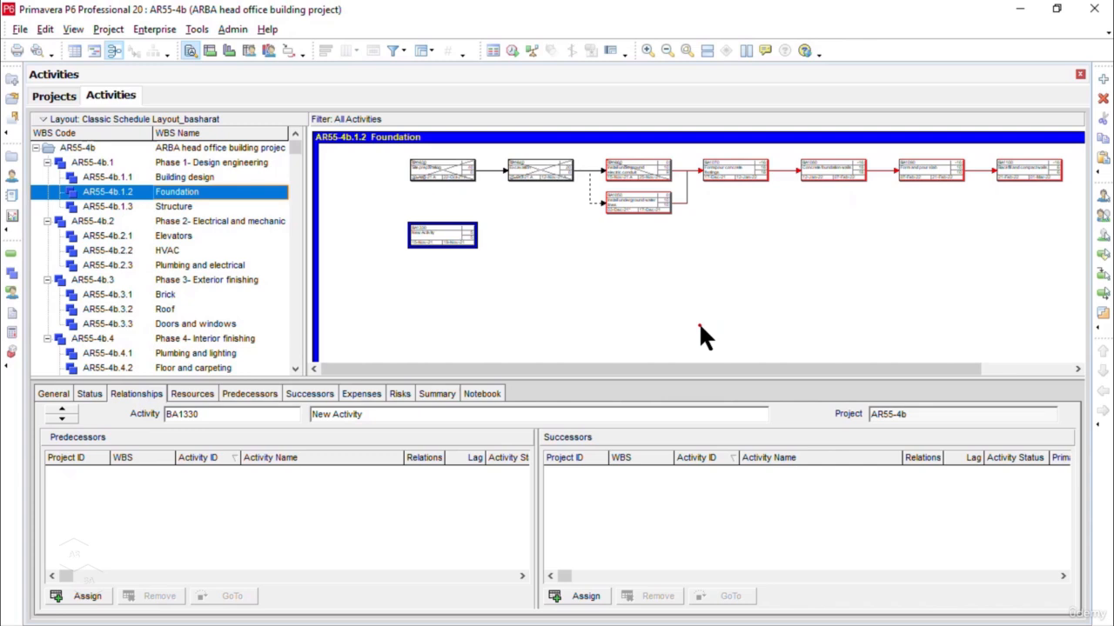
key("Insert")
key("Insert")
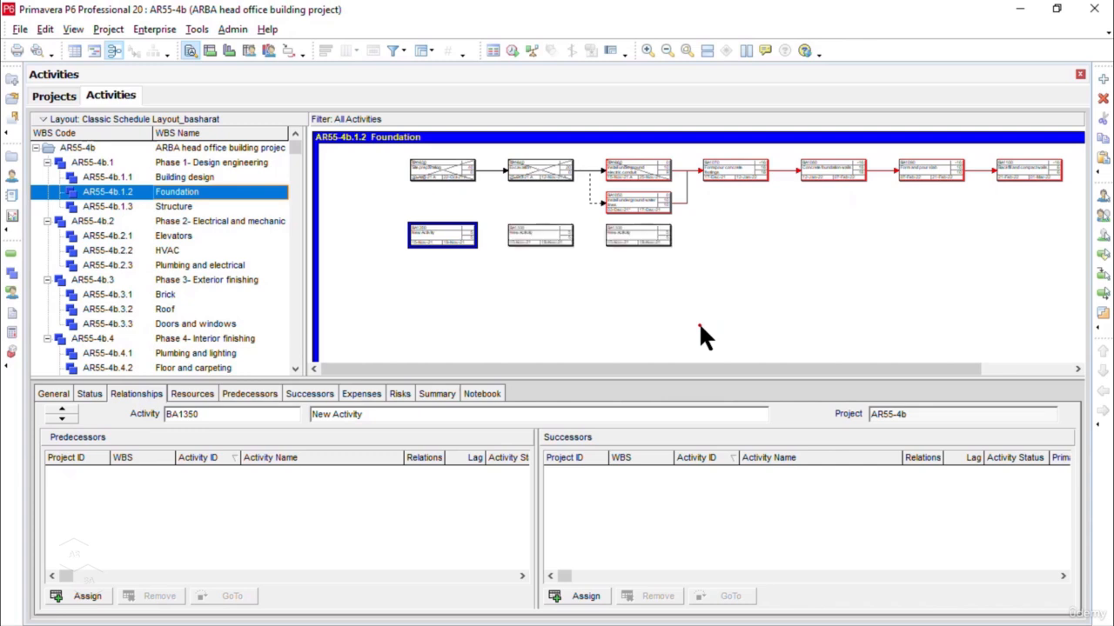
key("Insert")
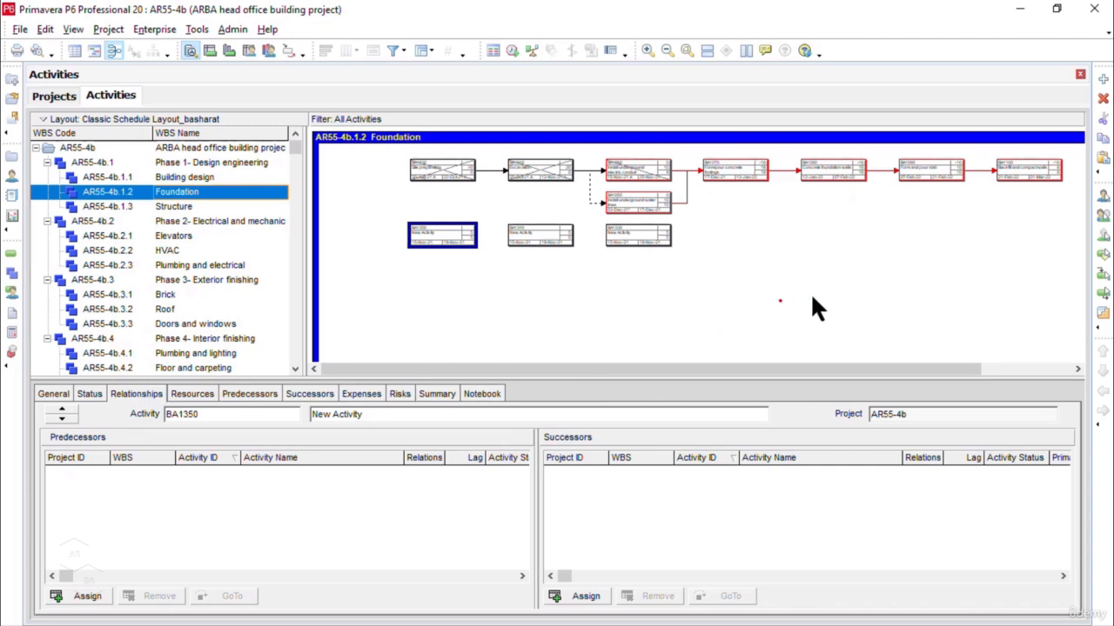
left_click(1103, 80)
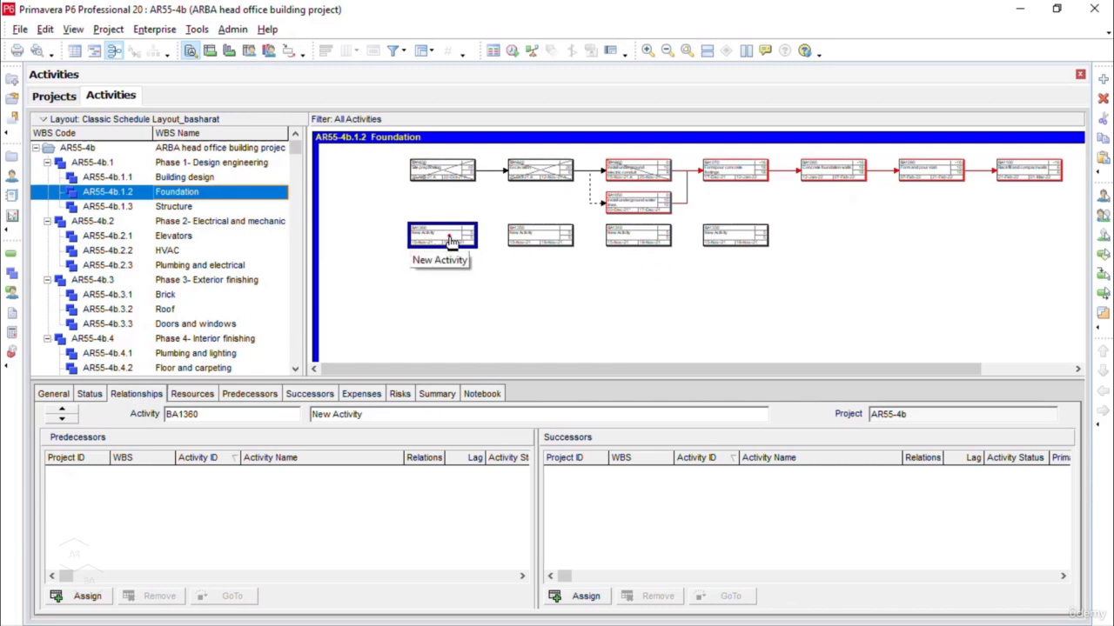
Rename the first new activity in the Foundation network New ActivityA and the second New ActivityB.
left_click(395, 414)
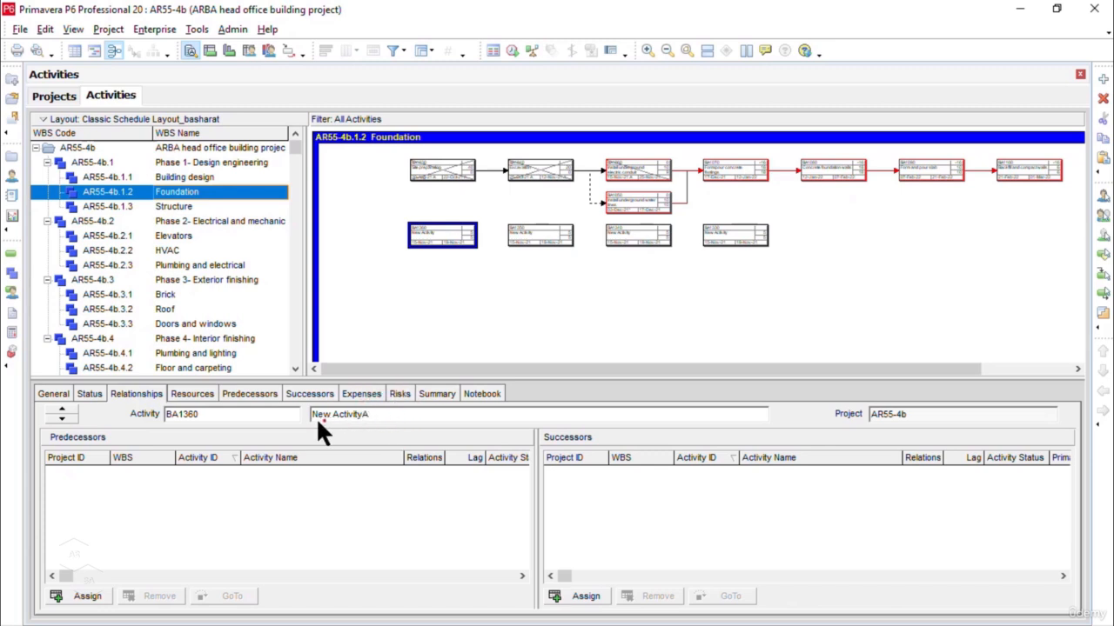
type("A")
left_click(540, 236)
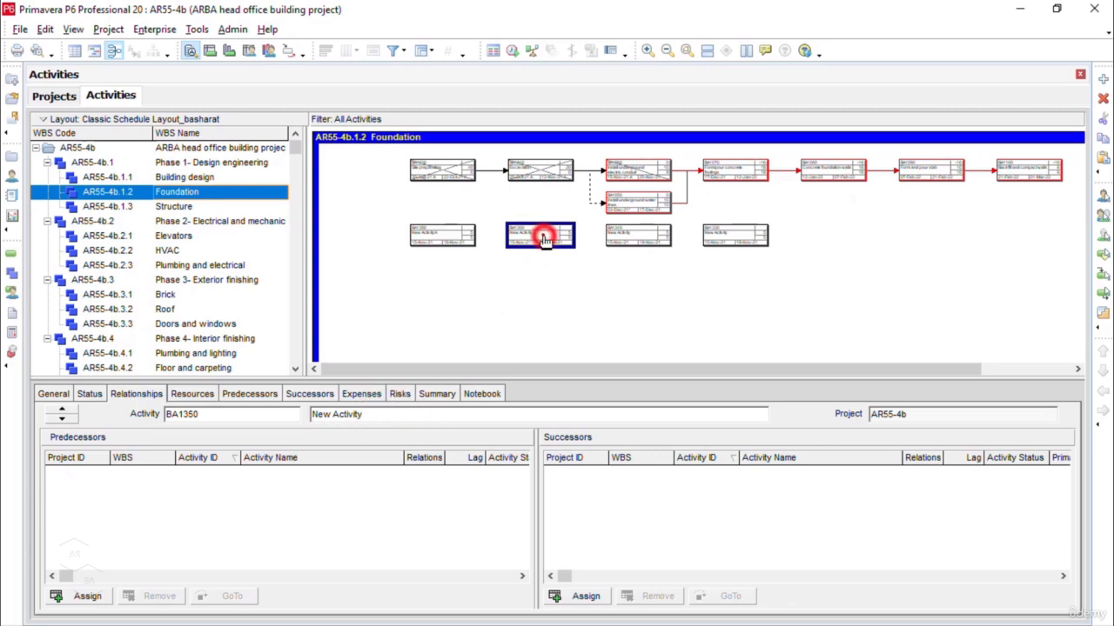
left_click(400, 414)
type("B")
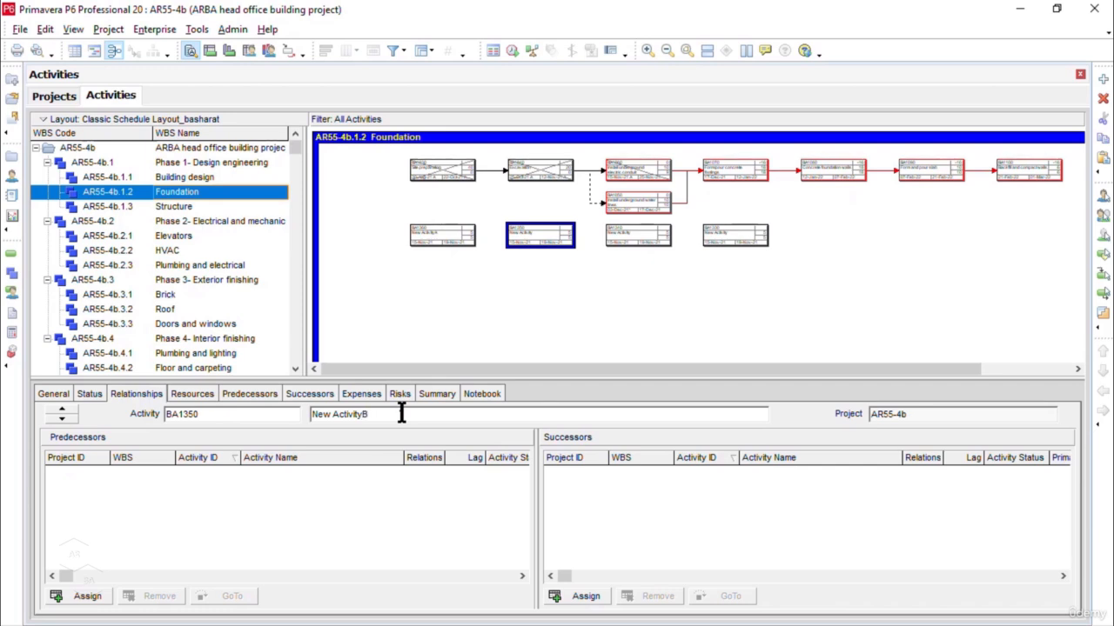
Rename the third new activity in the Foundation network New ActivityC and the fourth New ActivityD.
left_click(650, 237)
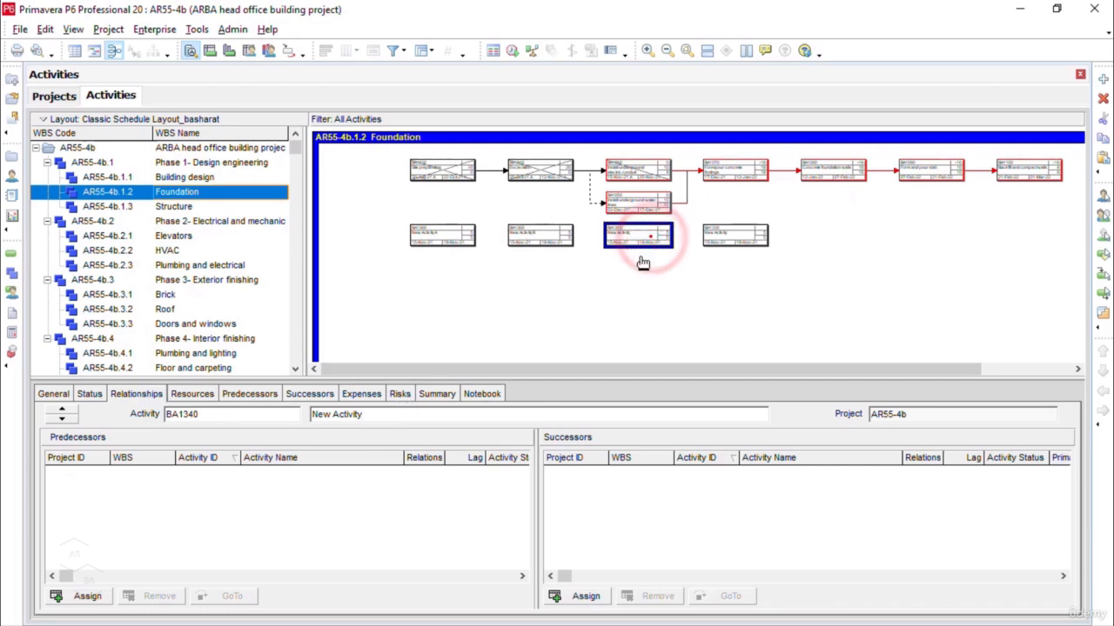
left_click(385, 416)
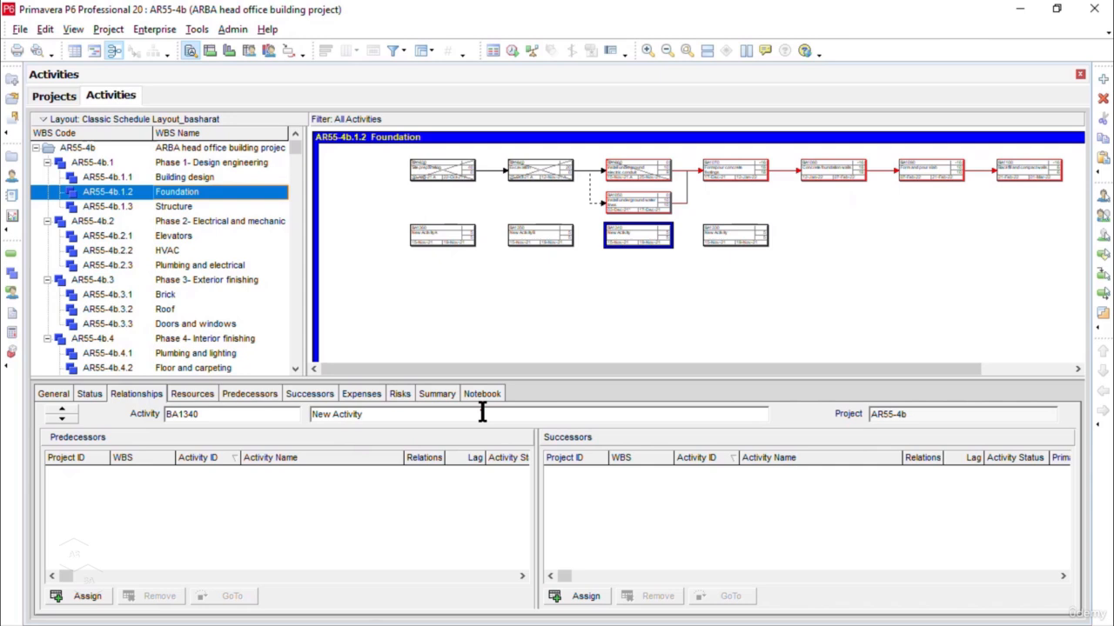
type("C")
left_click(754, 239)
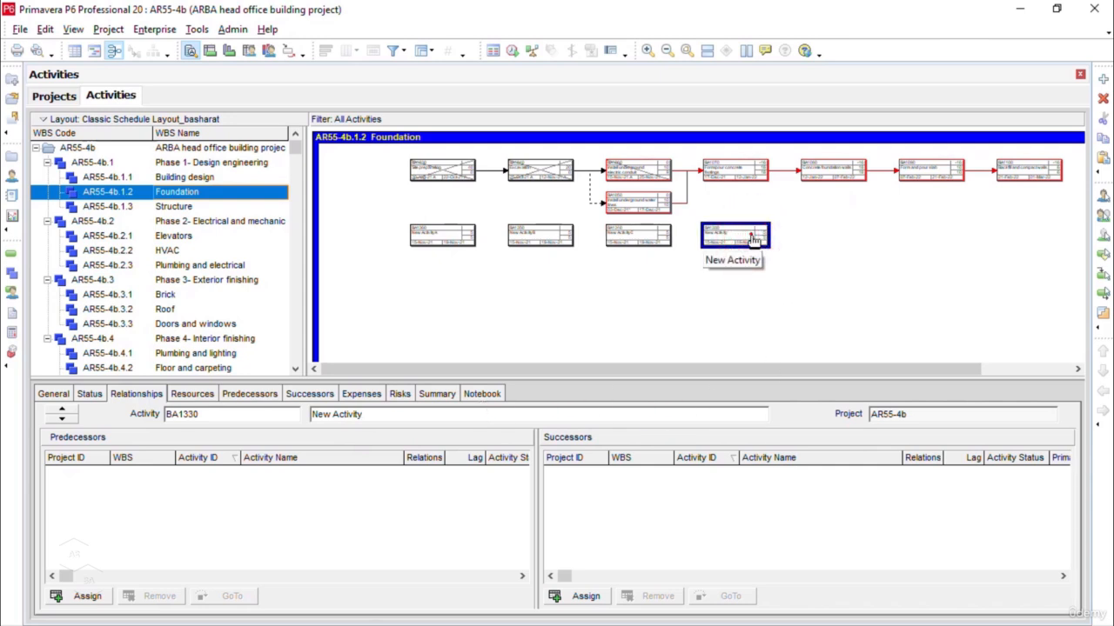
left_click(398, 416)
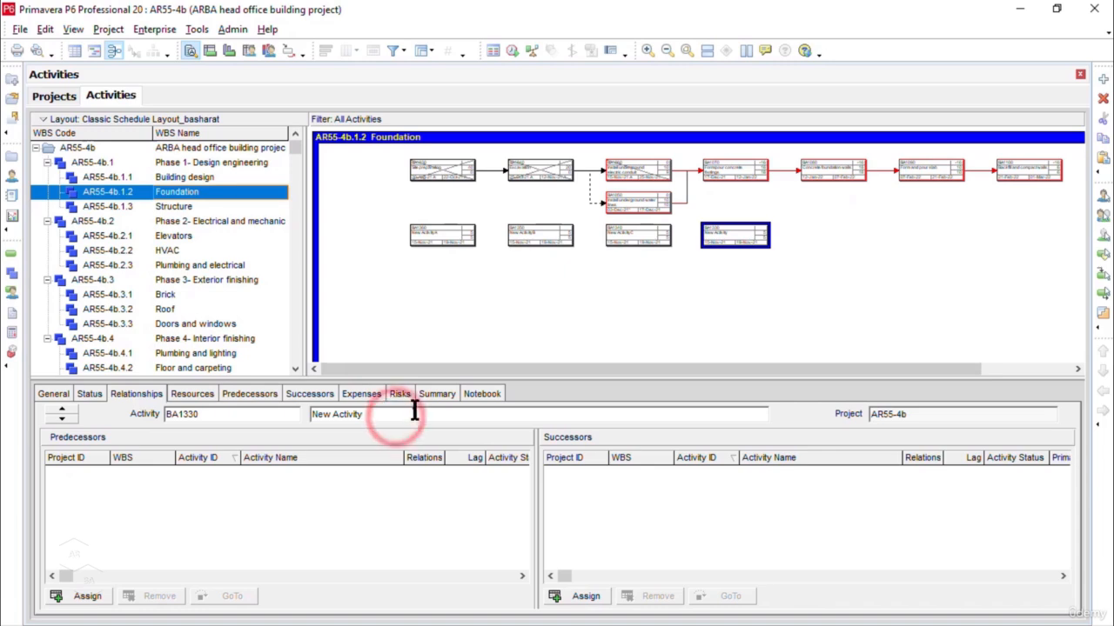
type("D")
left_click(388, 415)
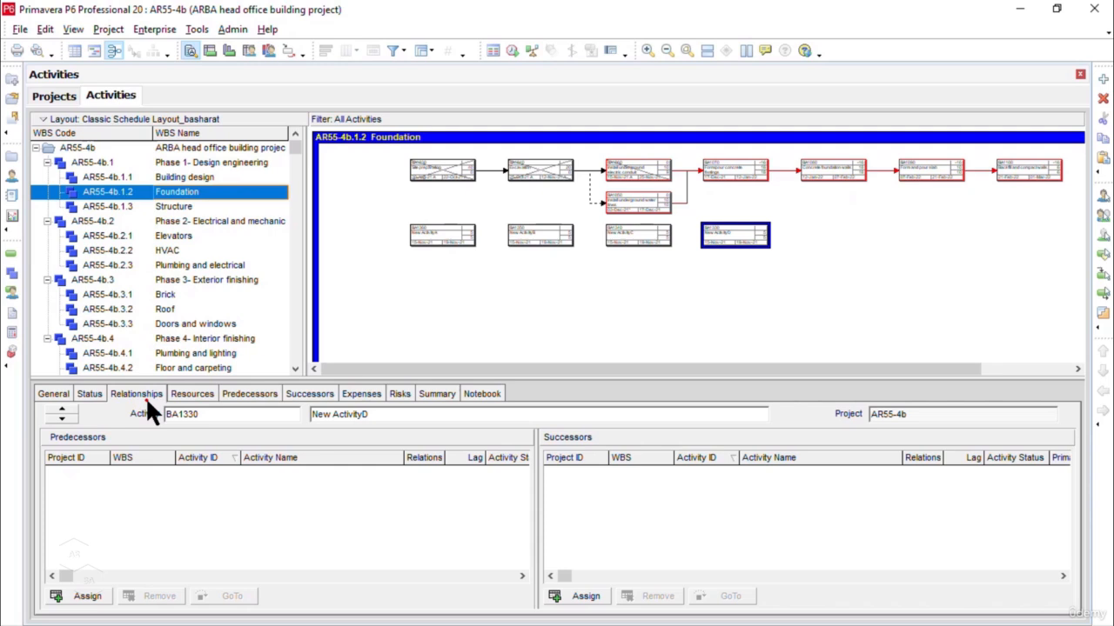
Assign New ActivityC as the predecessor of New ActivityD, then view New ActivityD's predecessor and successor lists.
left_click(91, 599)
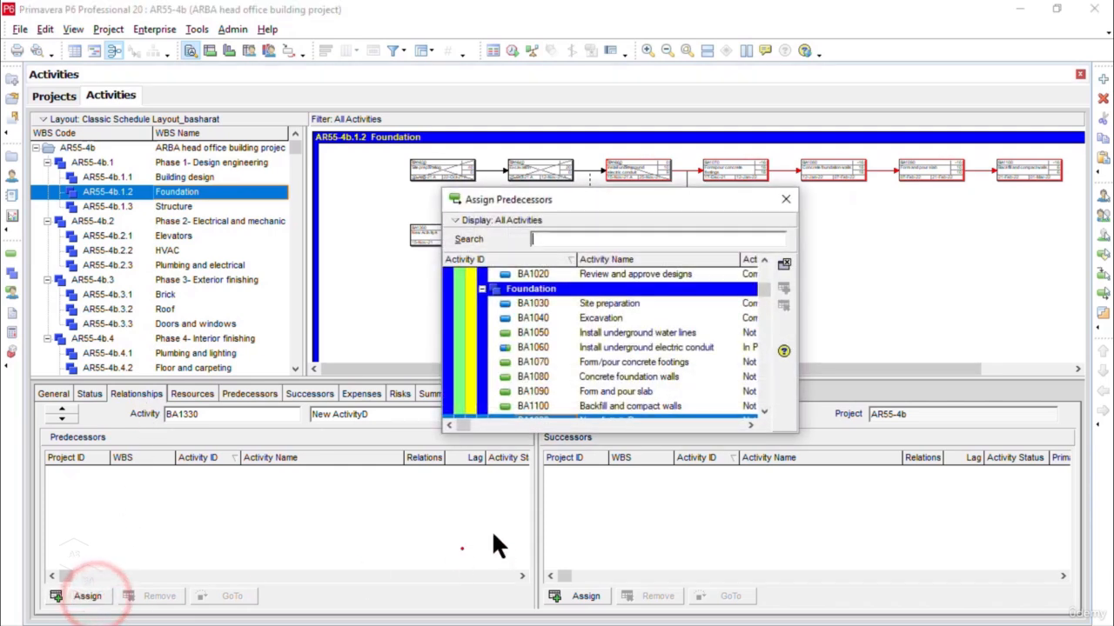
left_click(765, 412)
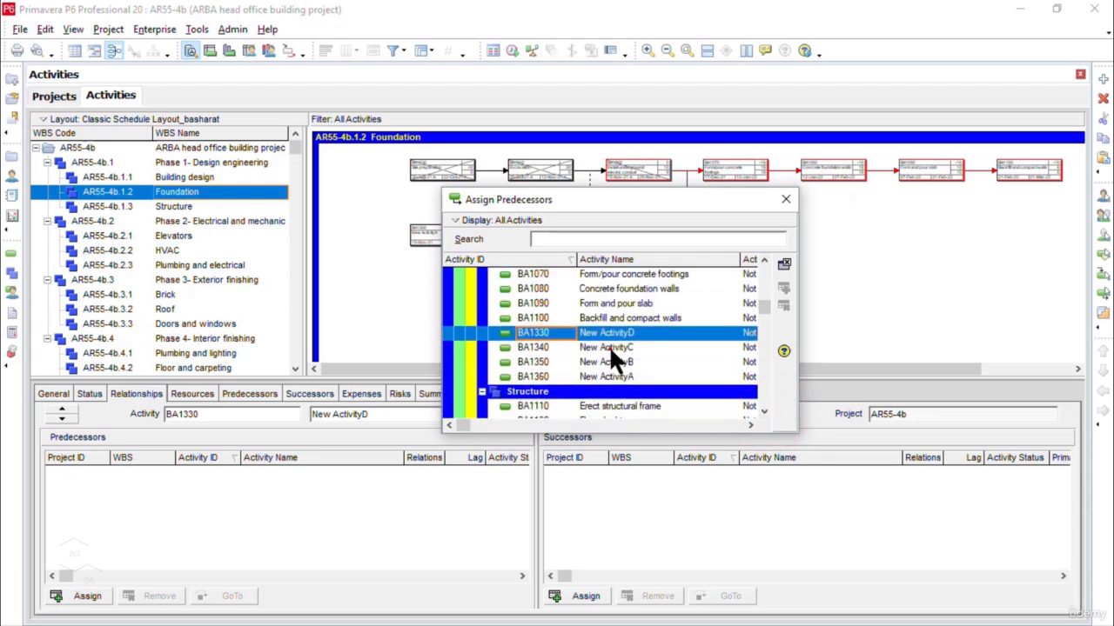
left_click(609, 347)
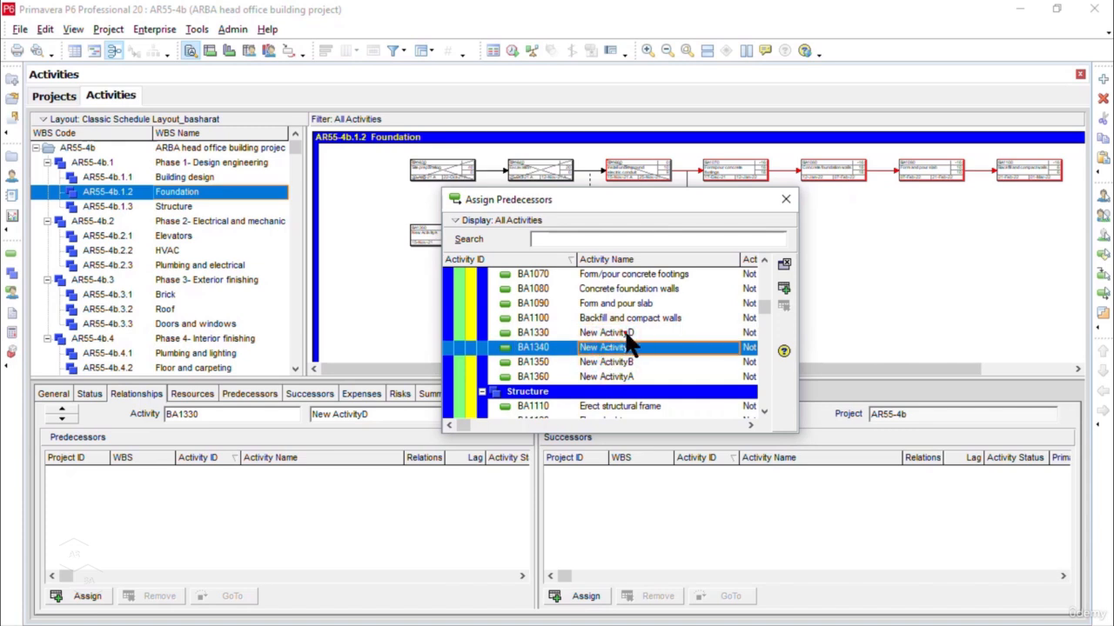
left_click_drag(658, 200, 703, 294)
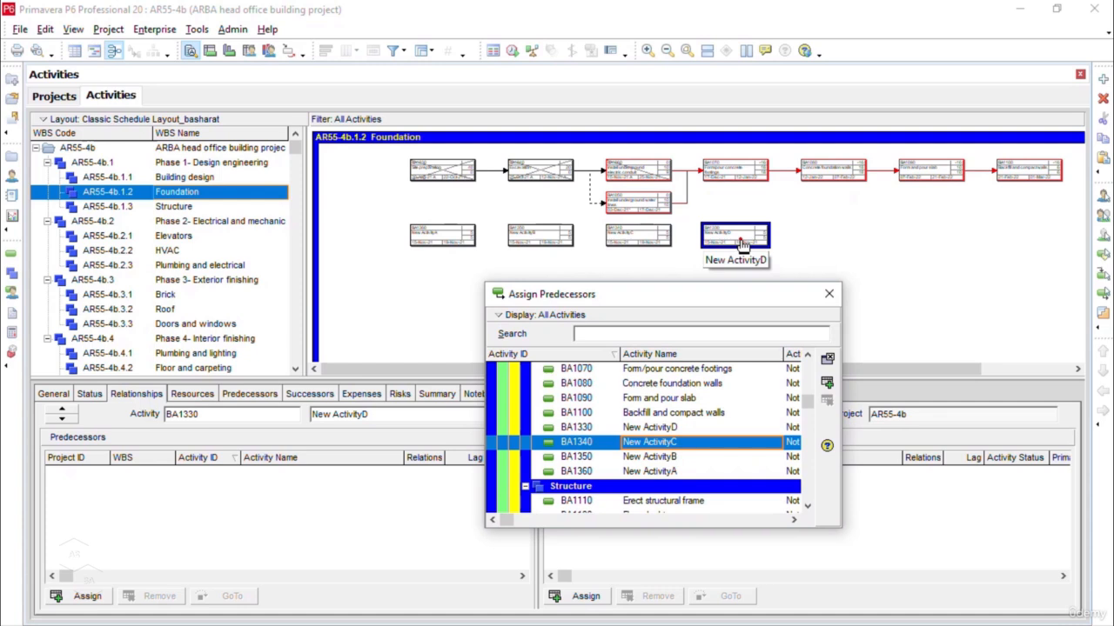
left_click(827, 381)
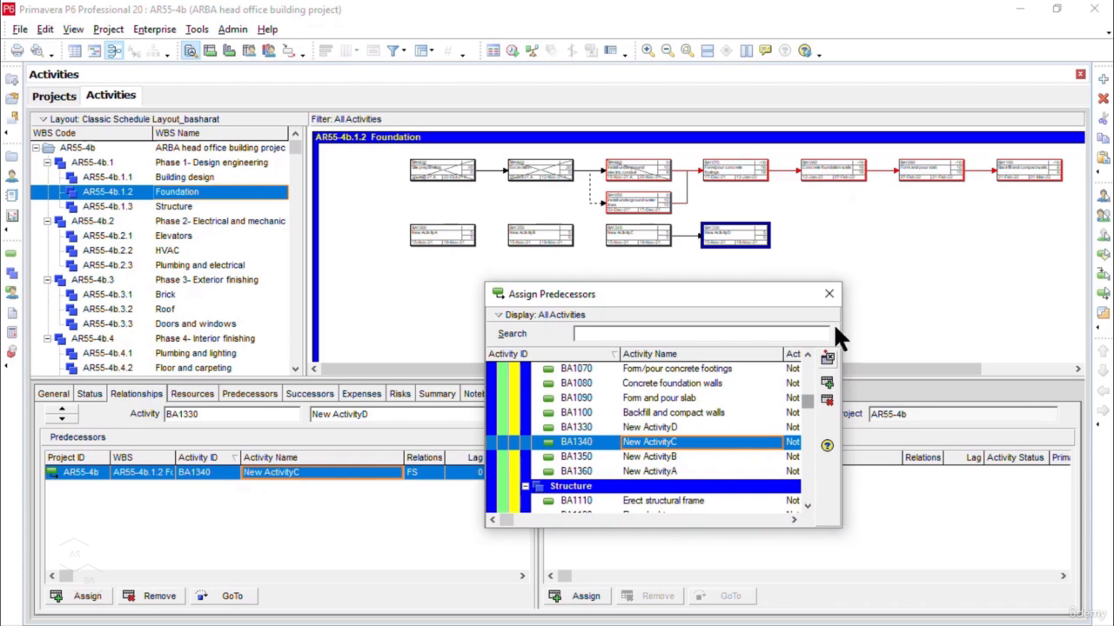
left_click(829, 293)
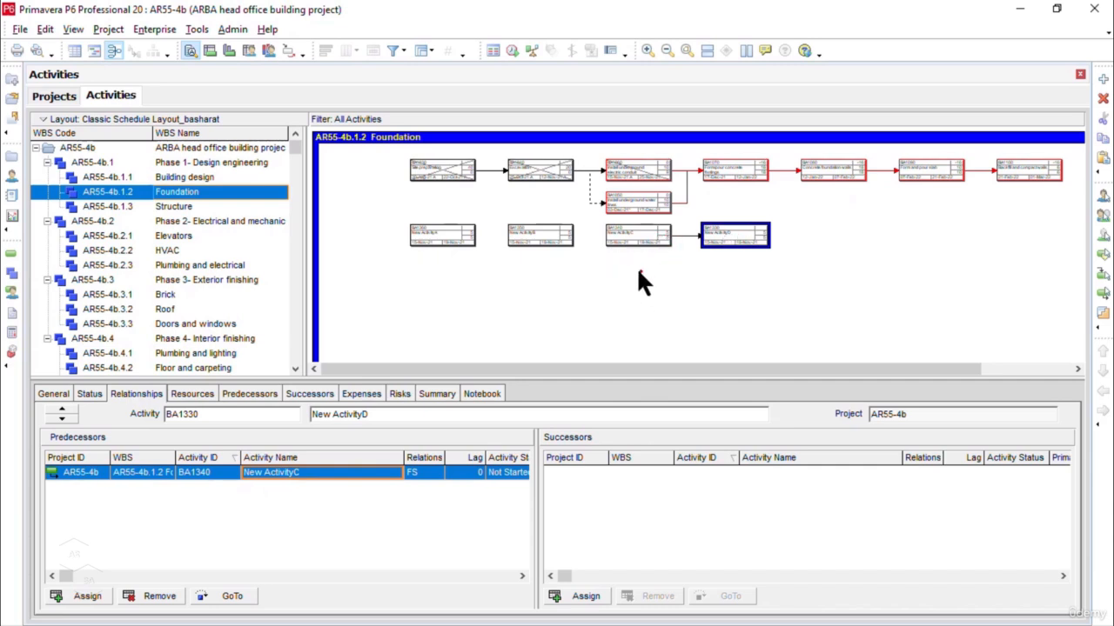
left_click(257, 393)
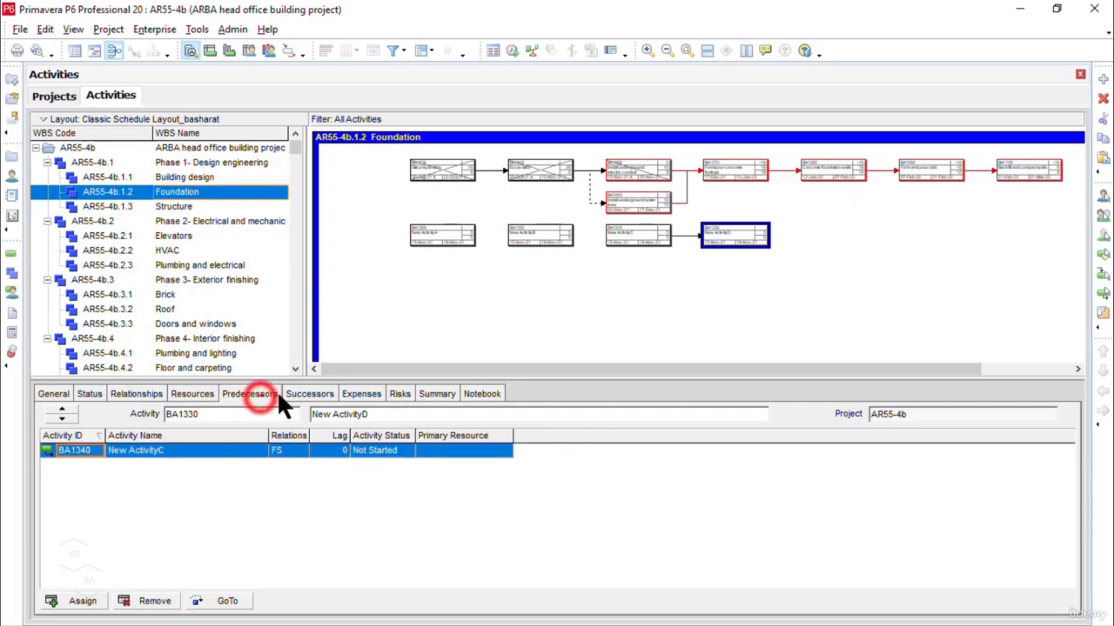
left_click(317, 393)
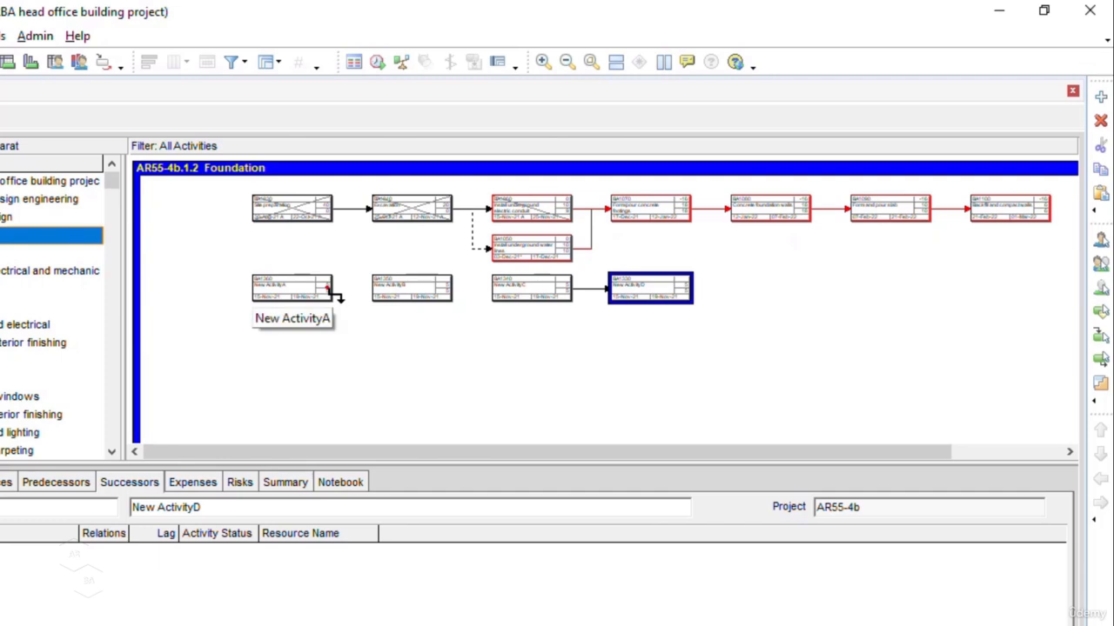
Link New ActivityA to New ActivityB and New ActivityB to New ActivityC directly in the Foundation network.
left_click_drag(330, 288, 376, 292)
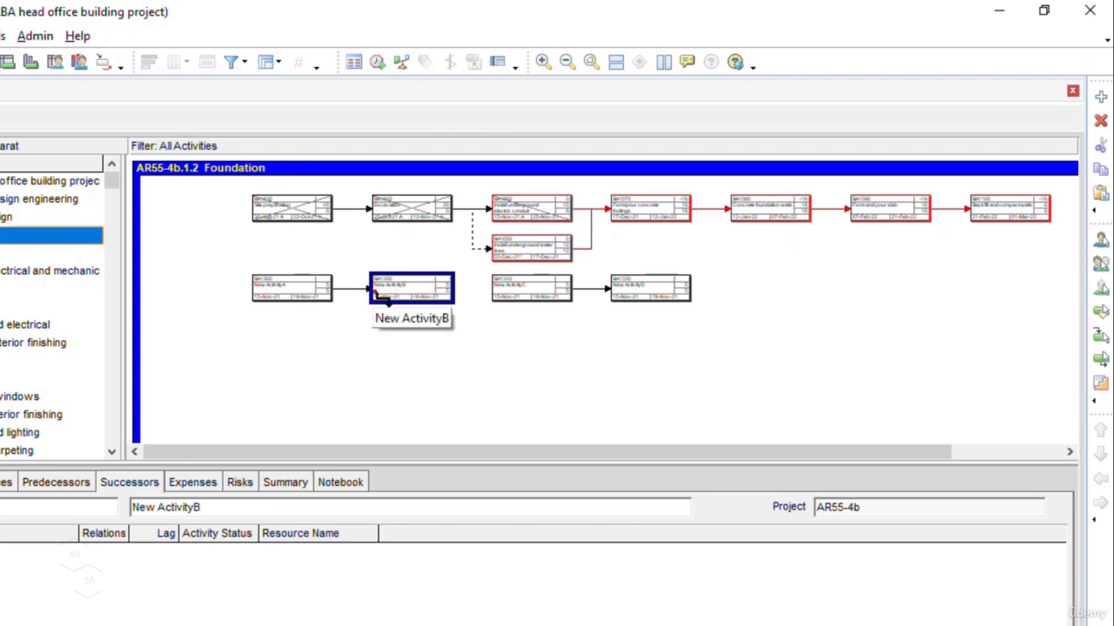
left_click(448, 287)
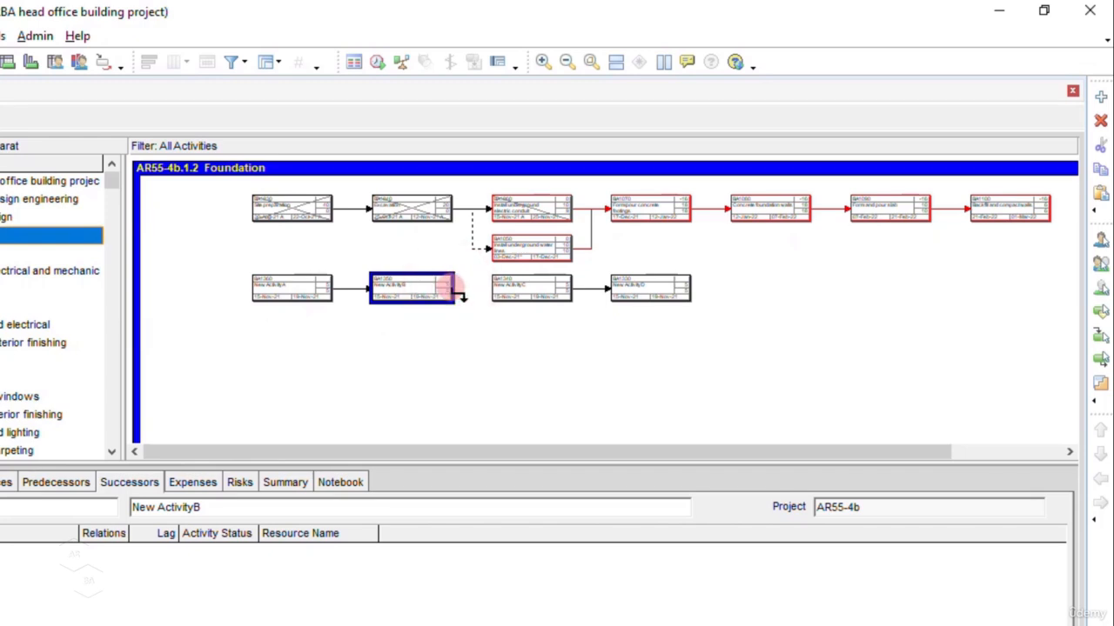
left_click_drag(448, 287, 505, 289)
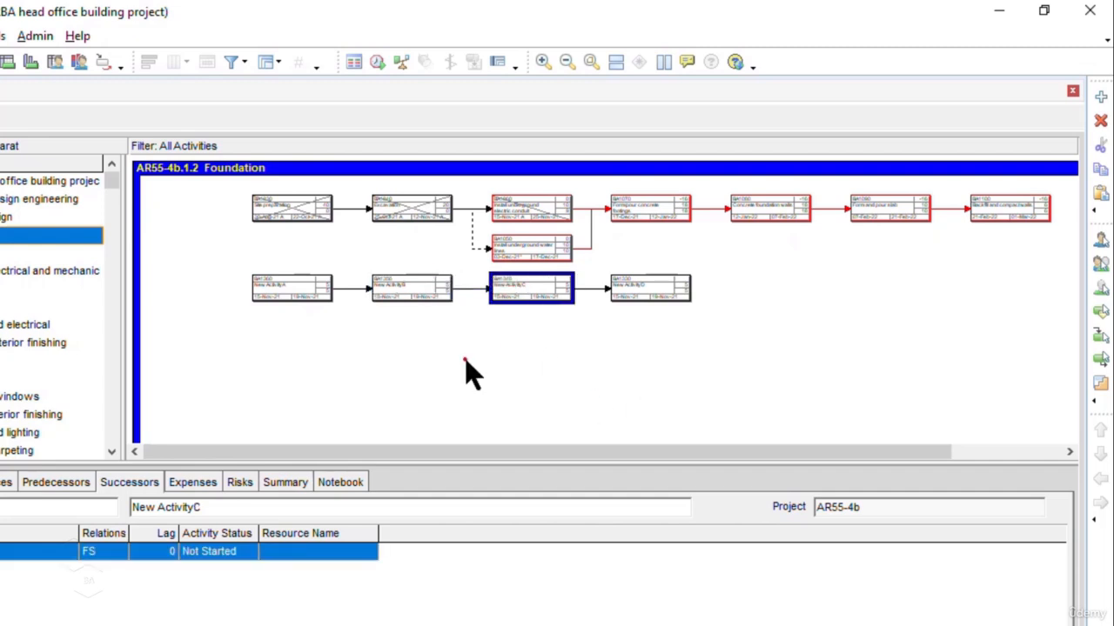
Delete New ActivityB from the Foundation network and confirm the deletion.
left_click_drag(485, 342, 630, 424)
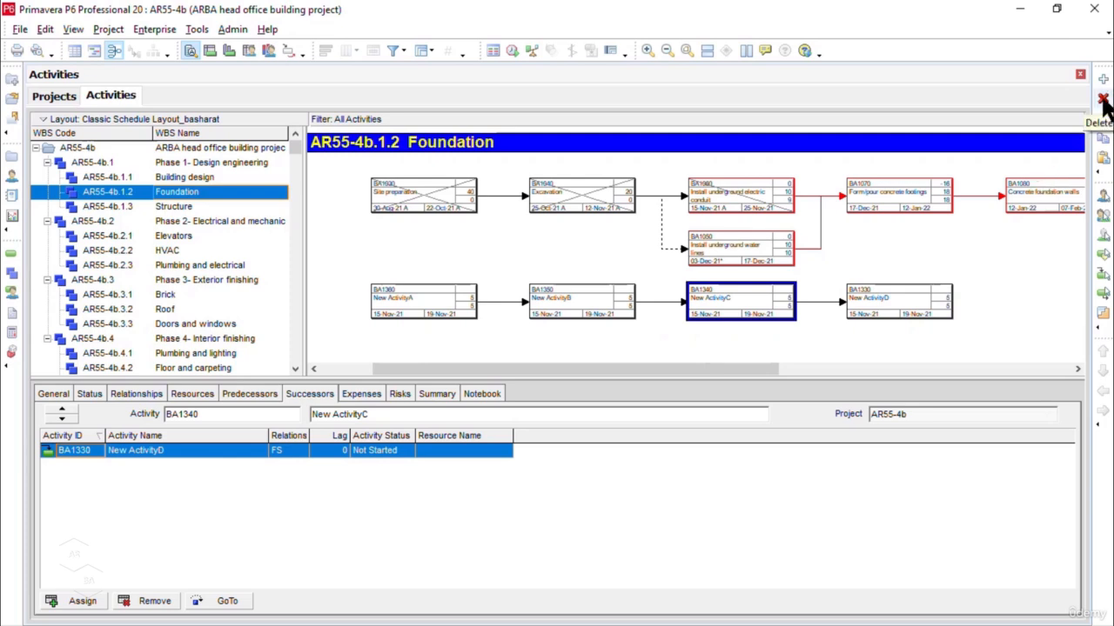
left_click(574, 307)
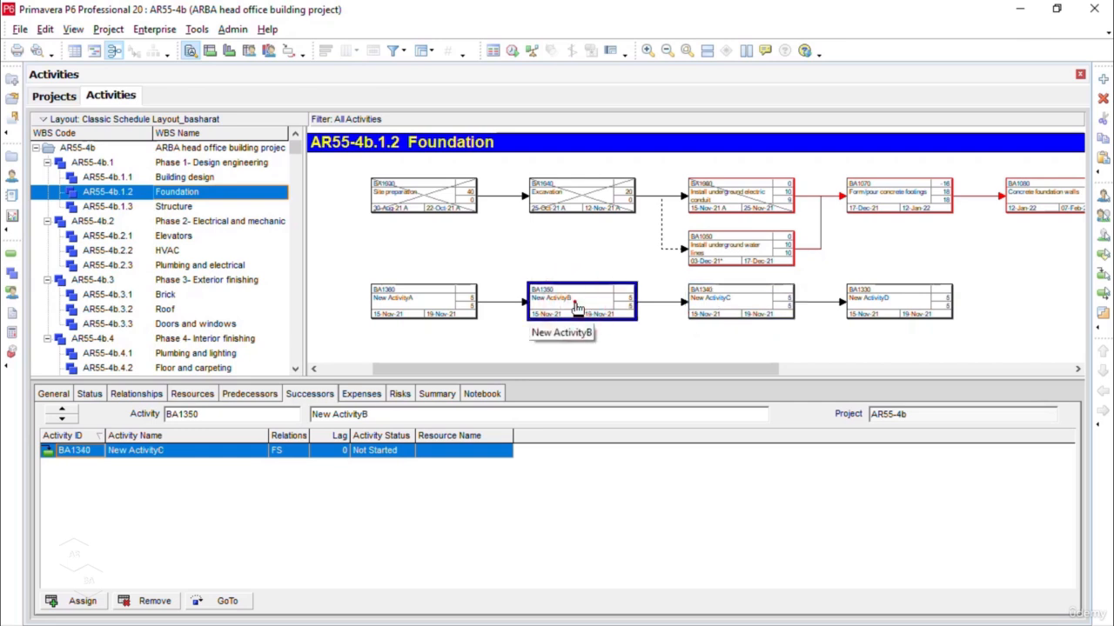
right_click(575, 306)
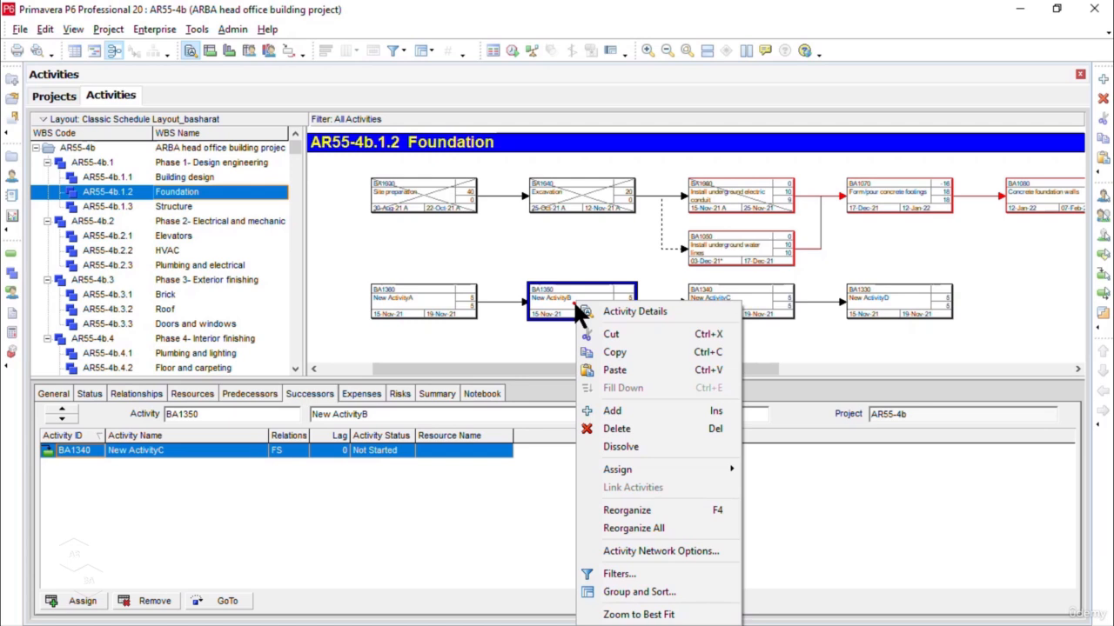
left_click(646, 428)
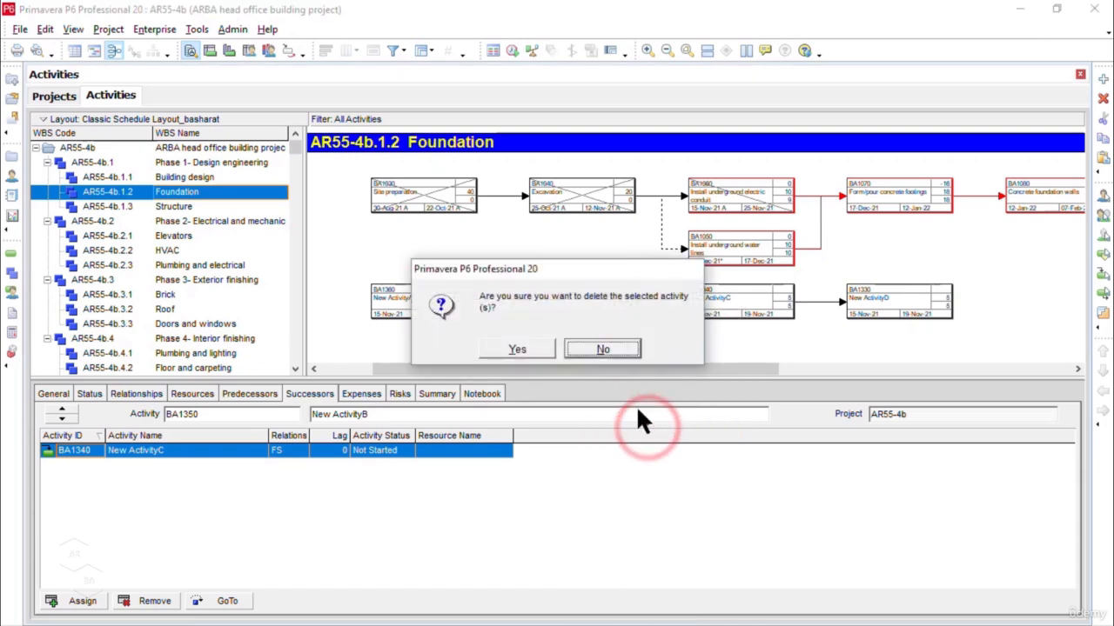
left_click(517, 349)
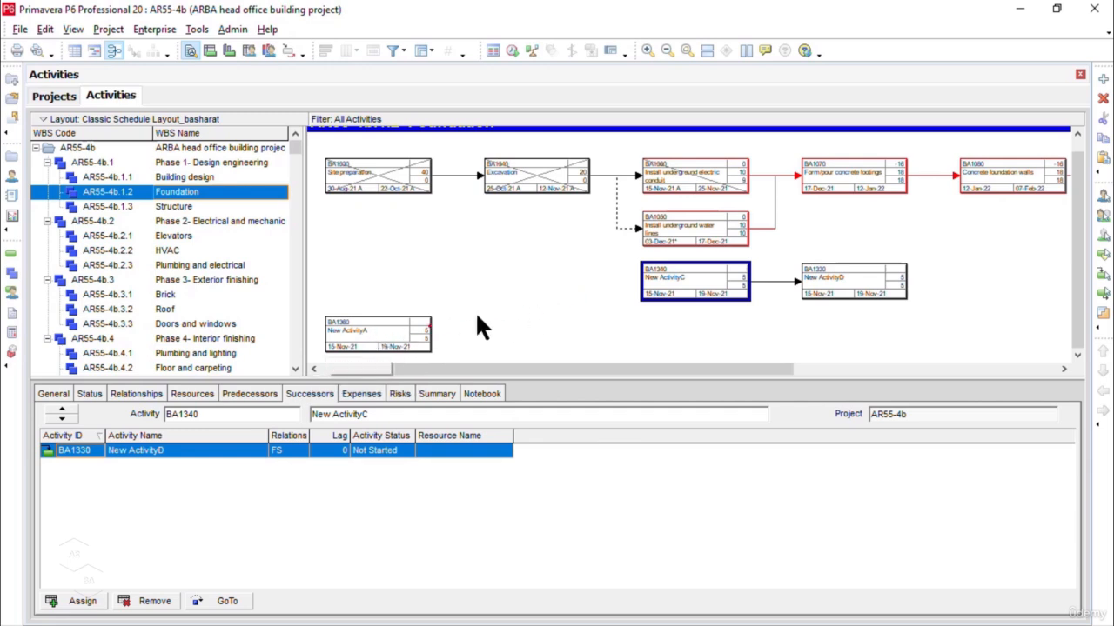
Assign New ActivityA as the predecessor of New ActivityC.
left_click(690, 287)
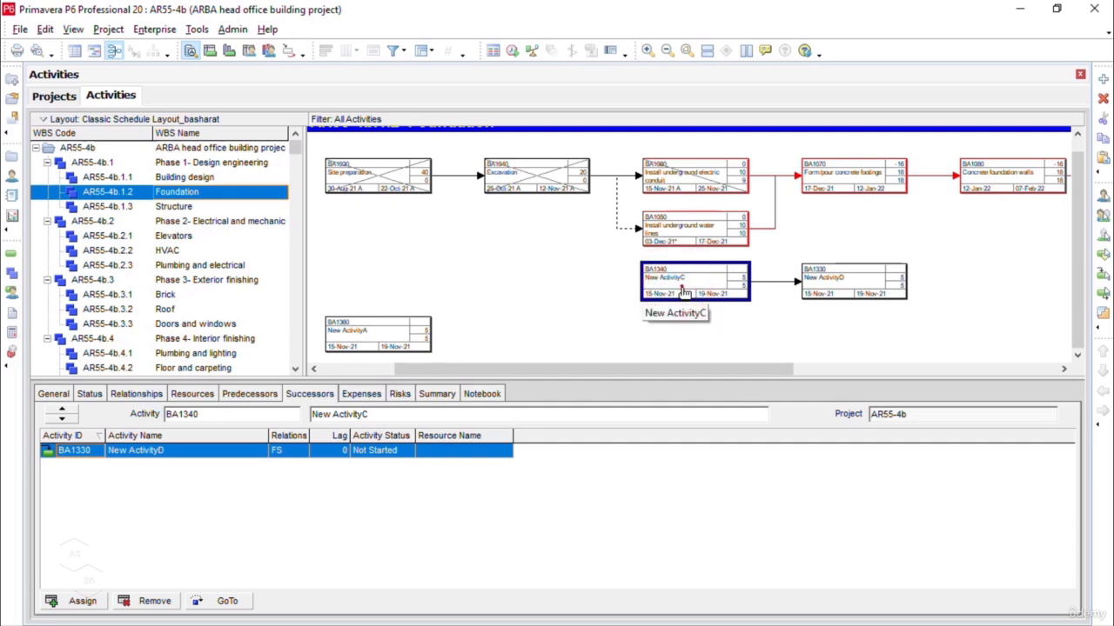
left_click(250, 394)
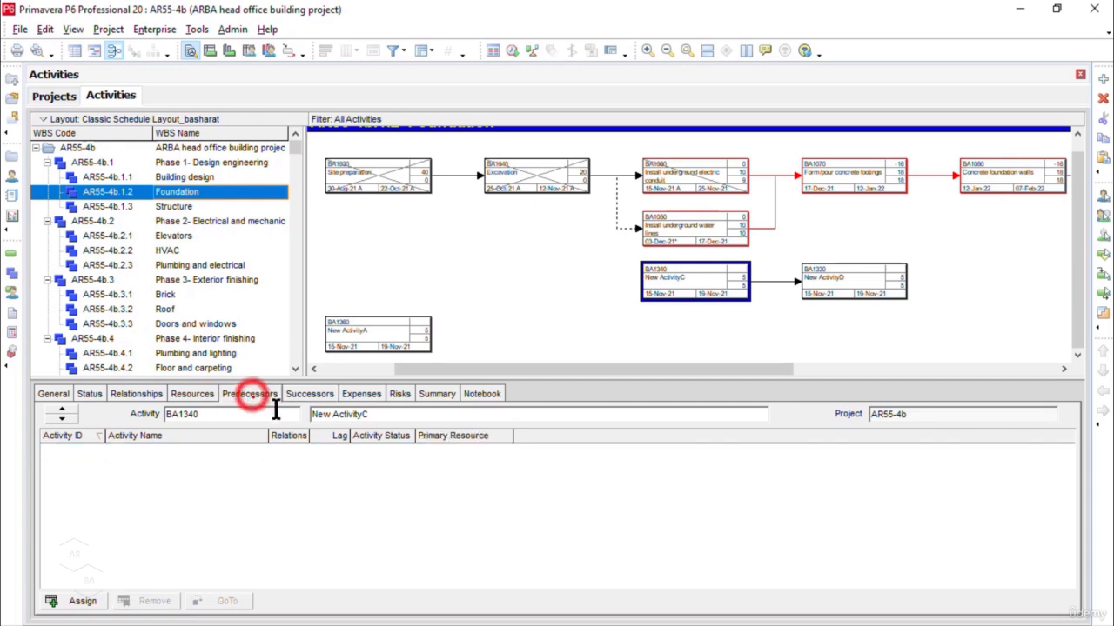
left_click(83, 601)
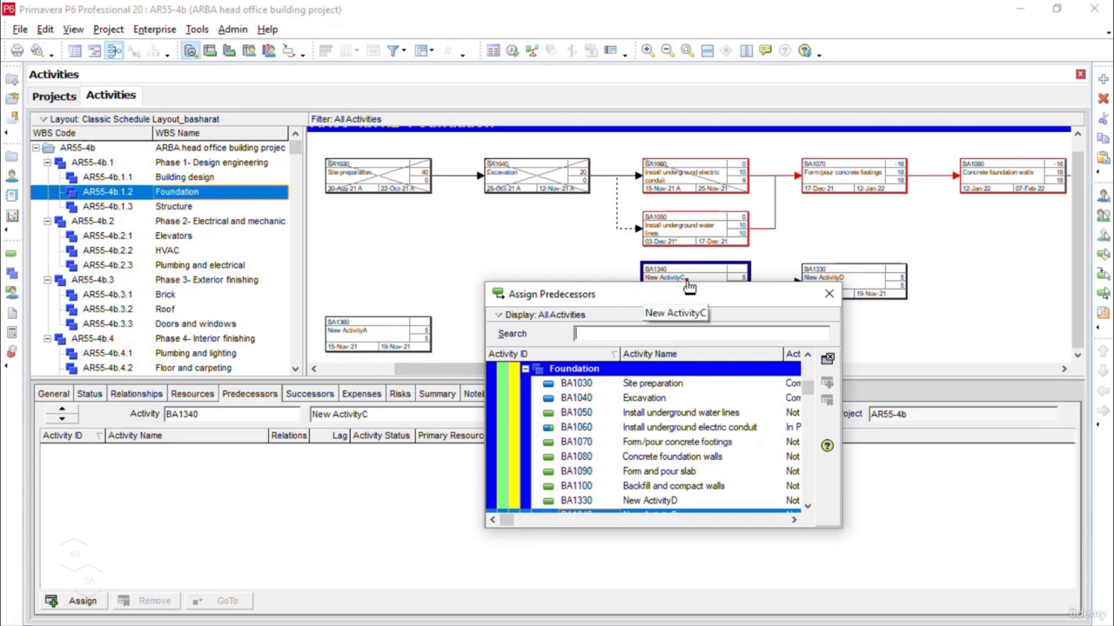
left_click(808, 507)
left_click(809, 507)
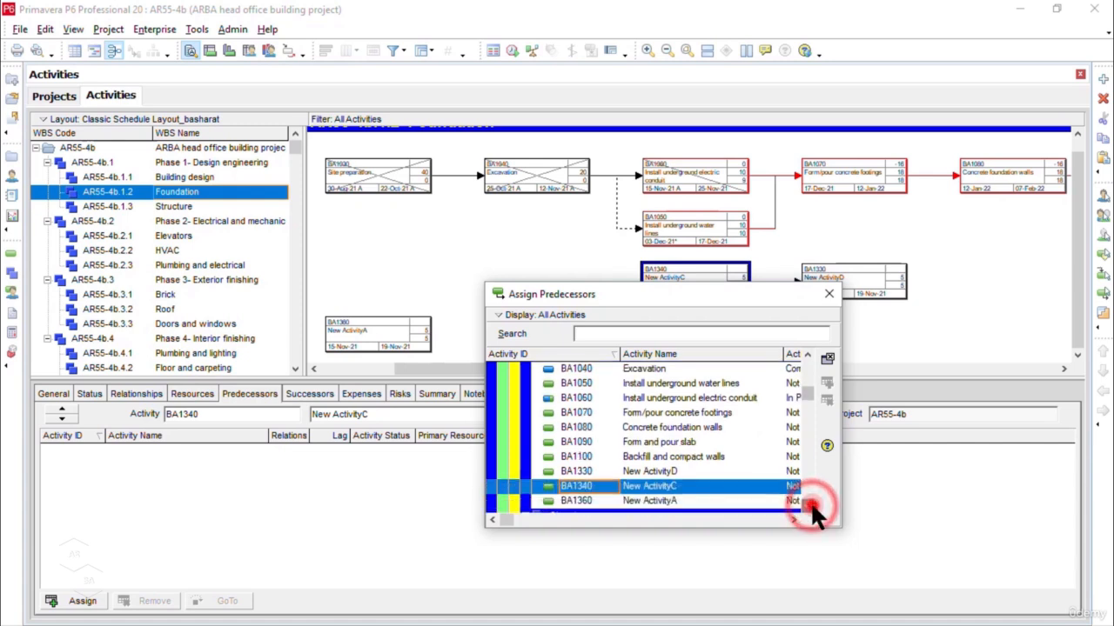
left_click(810, 507)
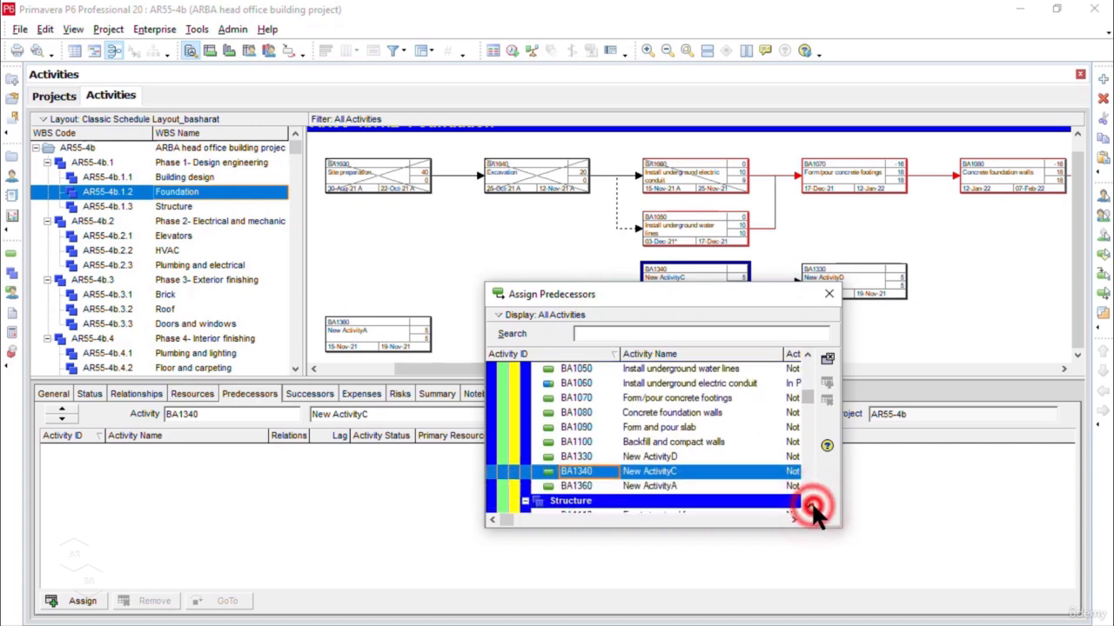
left_click(661, 489)
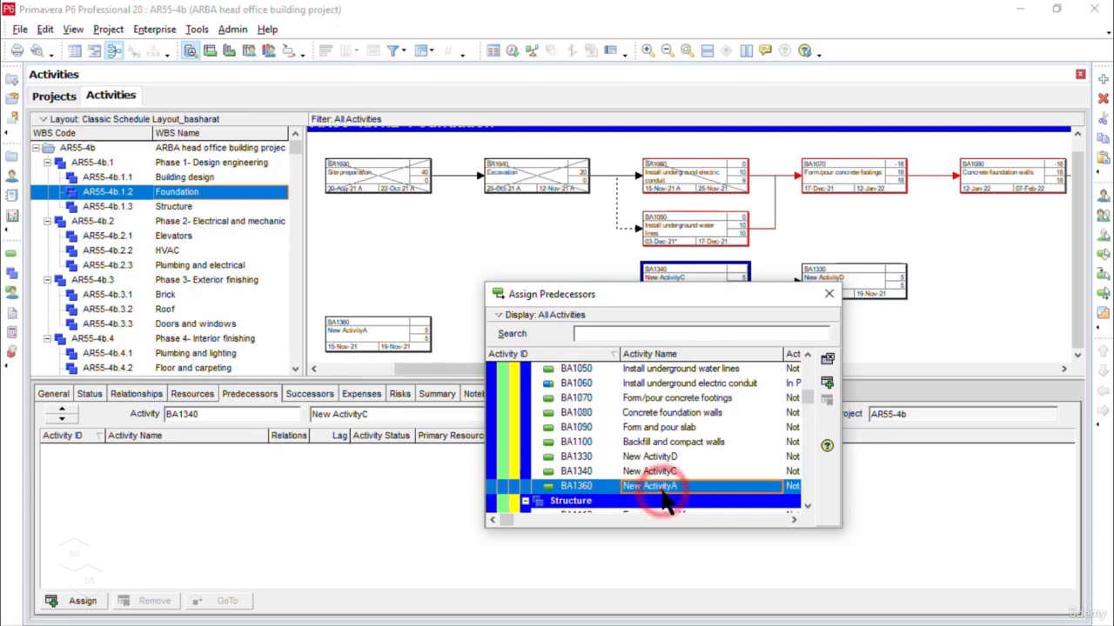
left_click(826, 382)
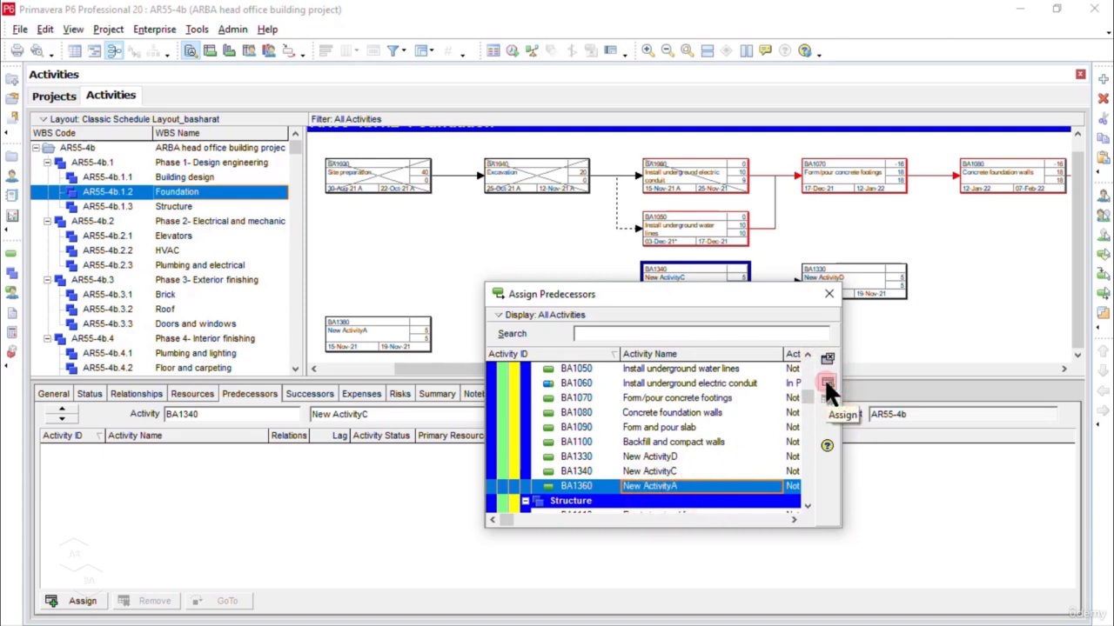
left_click(823, 377)
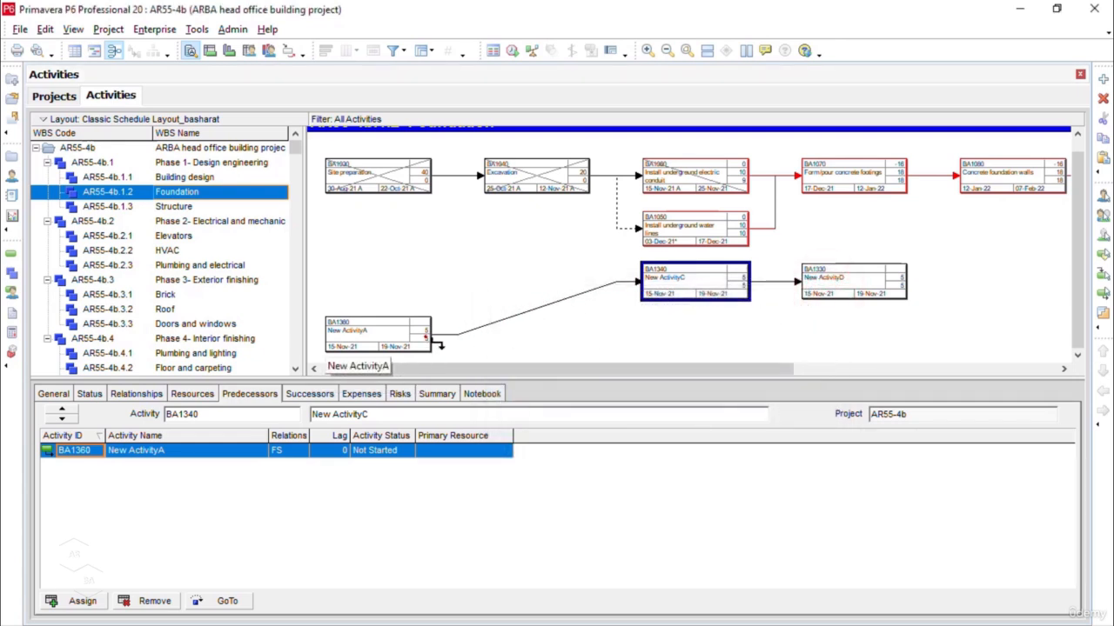
Remove the relationship line between New ActivityA and New ActivityC from the network and confirm the removal.
left_click(493, 322)
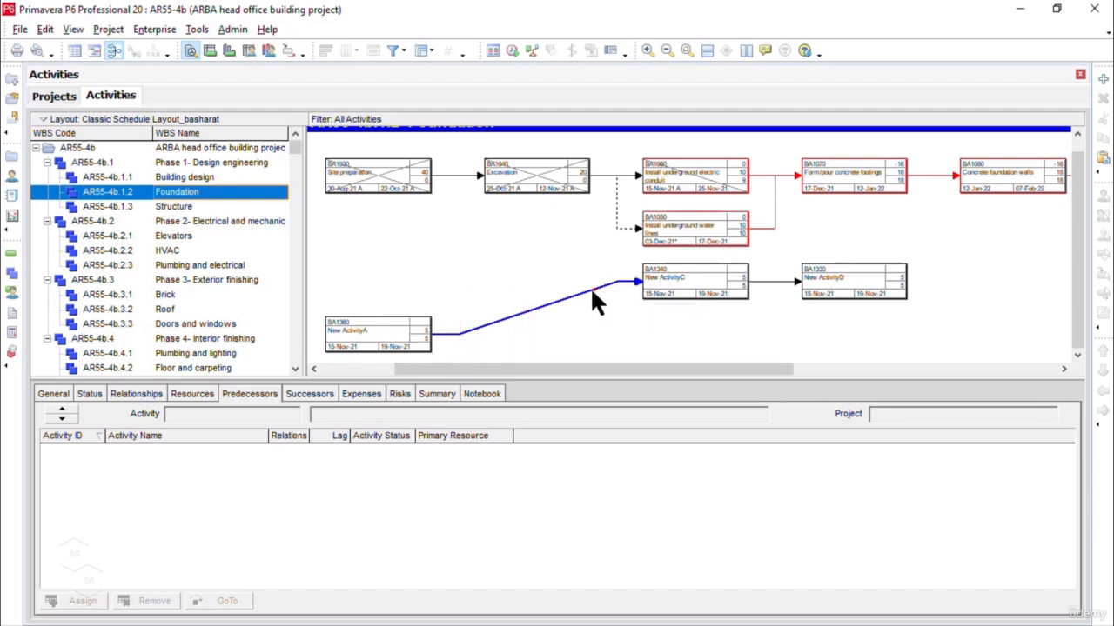
left_click(765, 281)
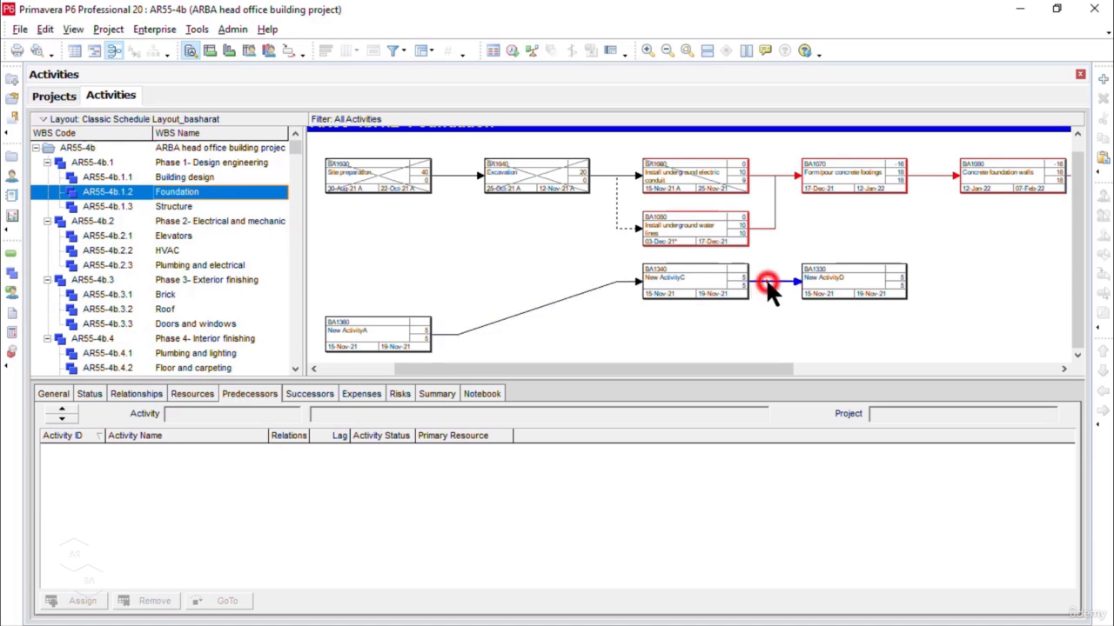
left_click(537, 310)
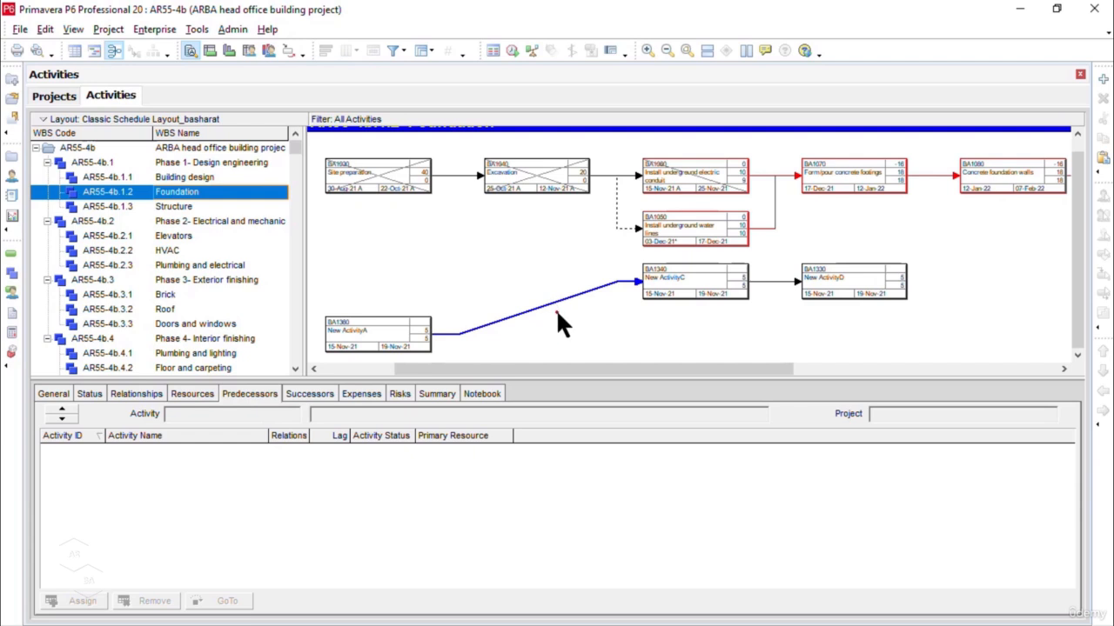
key("Delete")
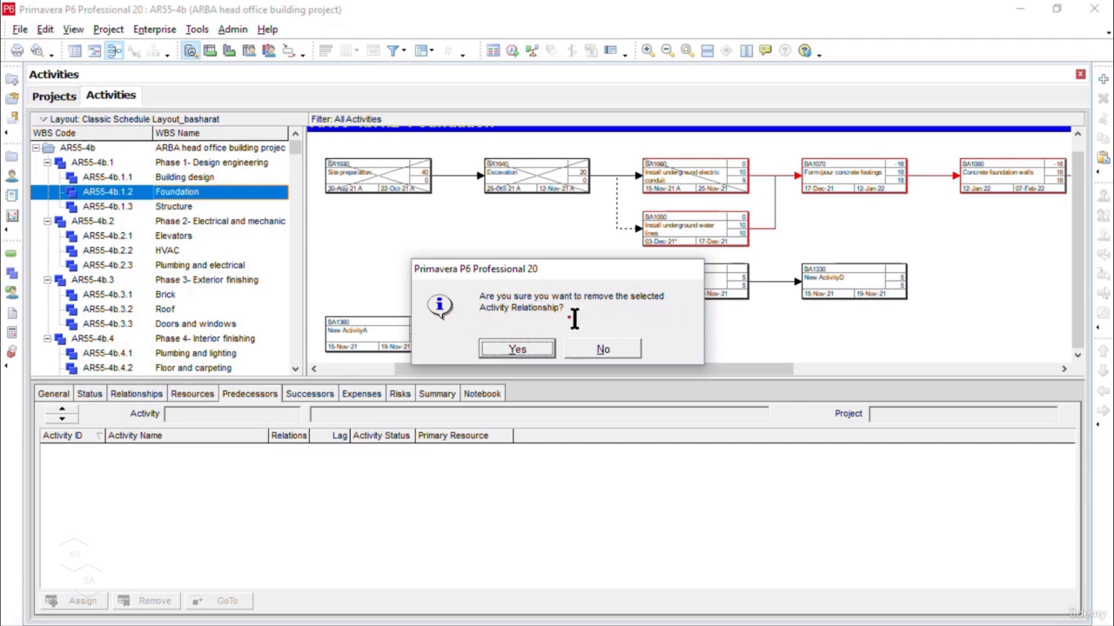
left_click(532, 346)
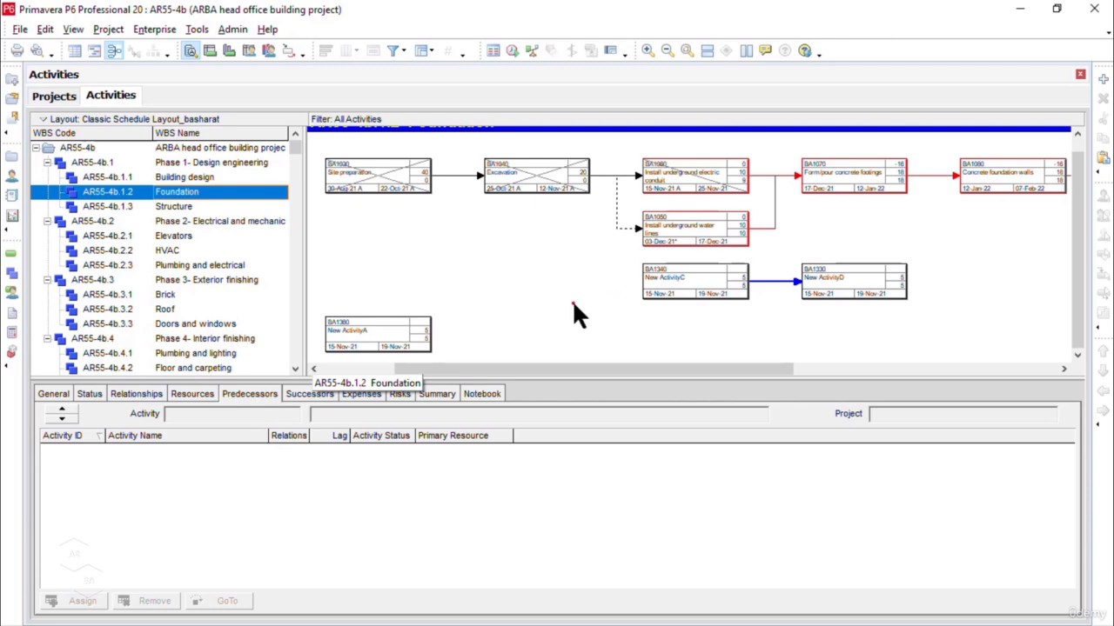
Reassign New ActivityA as the predecessor of New ActivityC and close the predecessor assignment dialog.
left_click(695, 287)
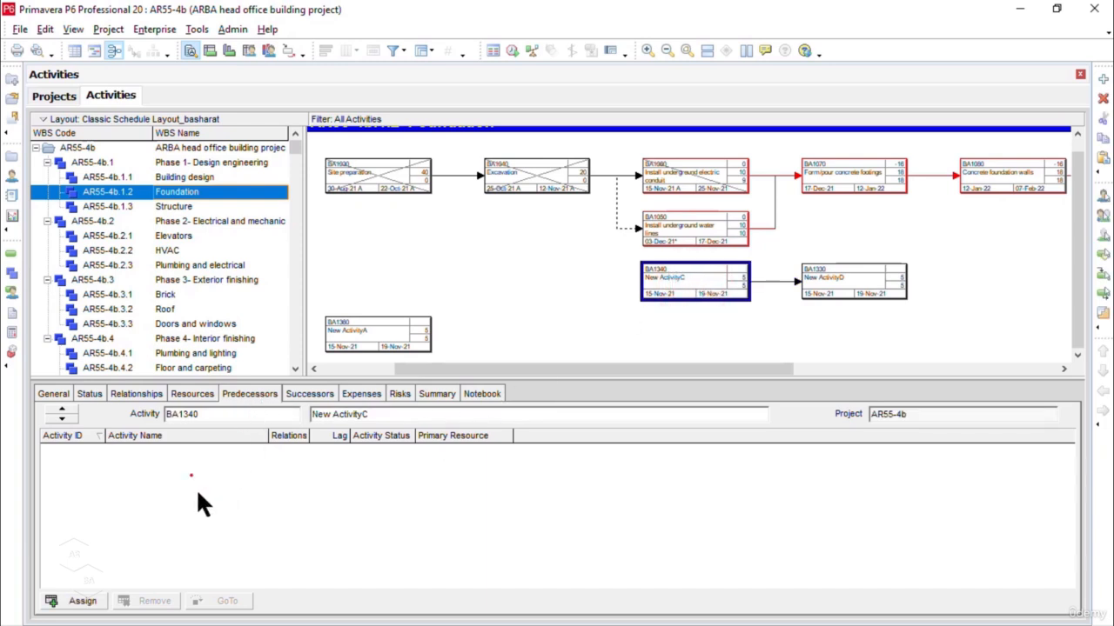
left_click(82, 601)
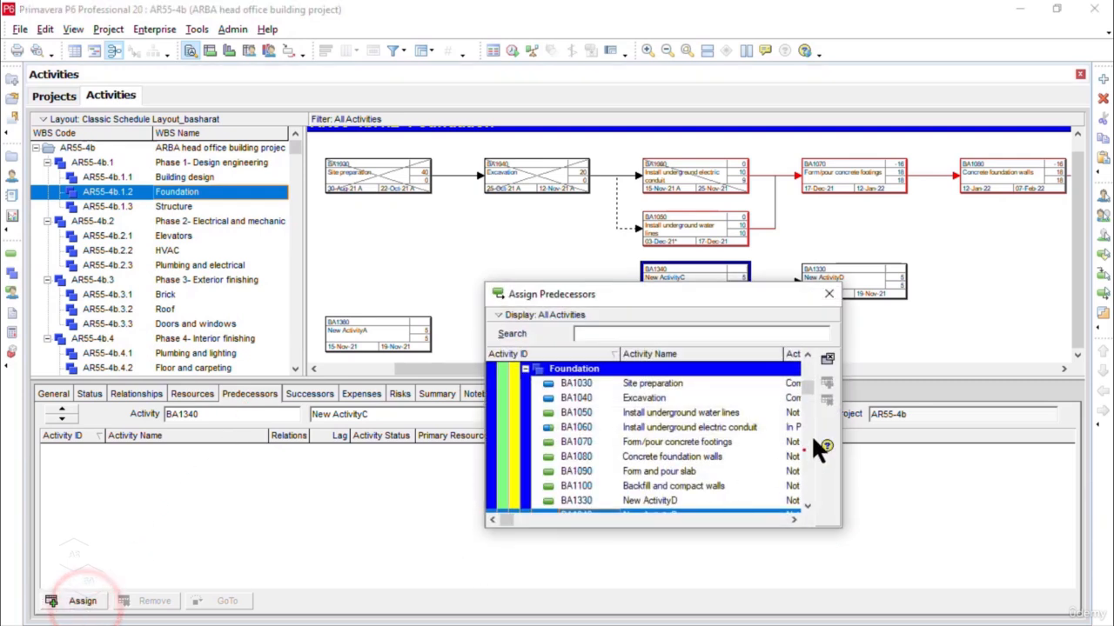
left_click_drag(805, 385, 805, 403)
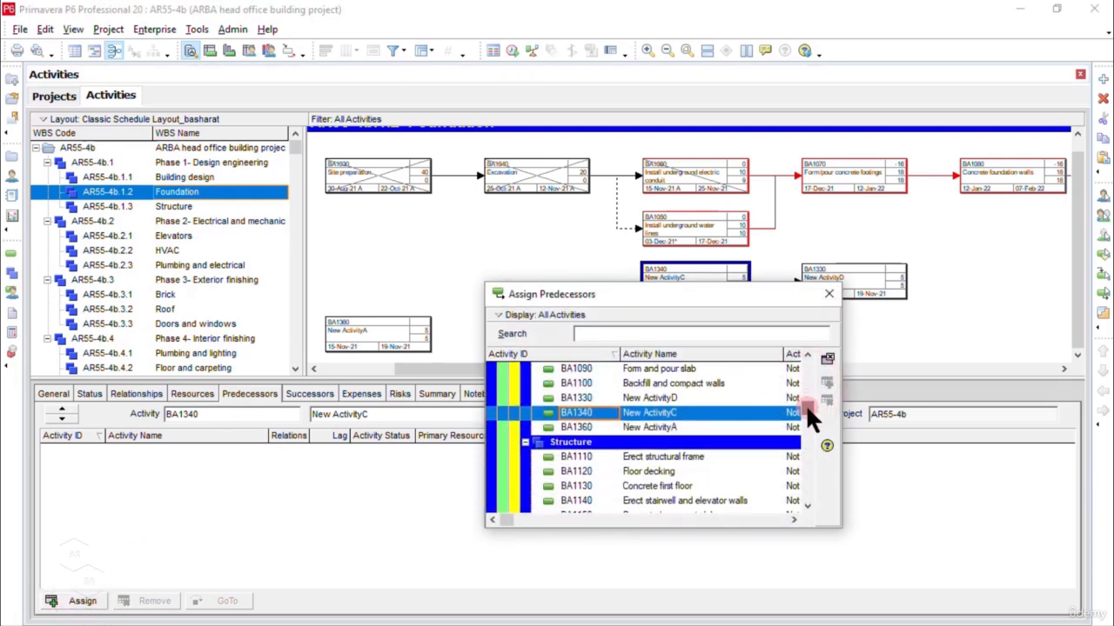
left_click(691, 428)
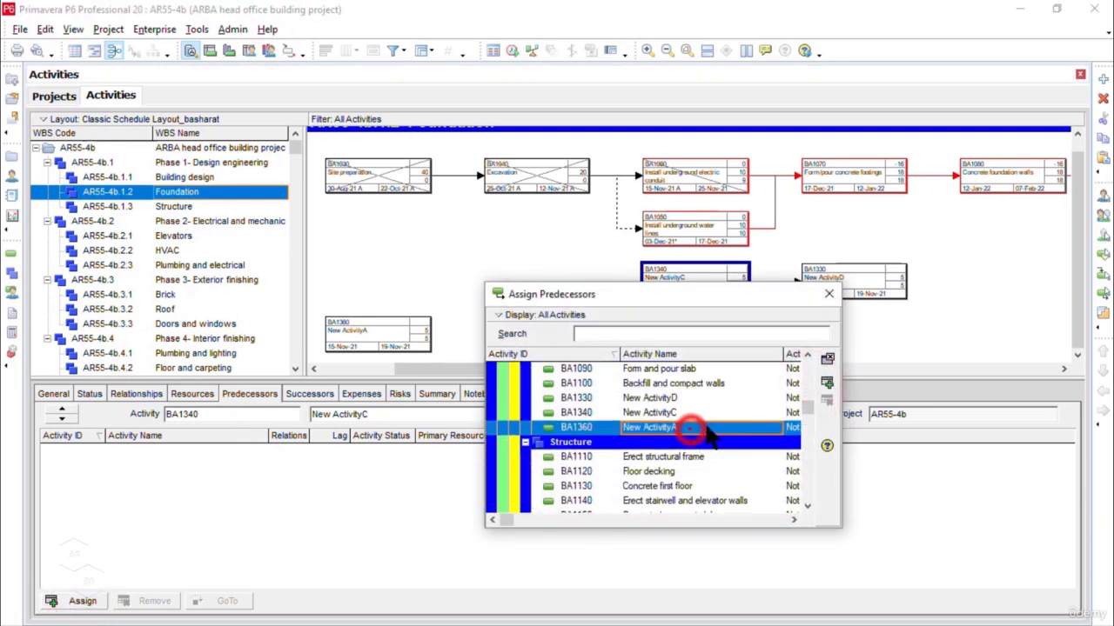
left_click(831, 385)
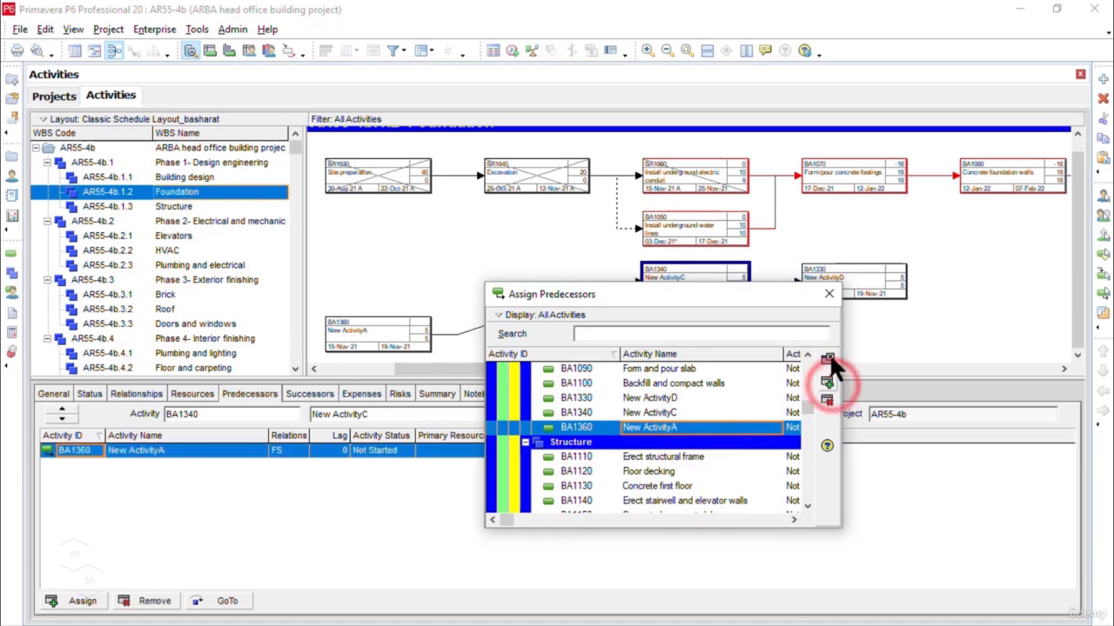
left_click(829, 294)
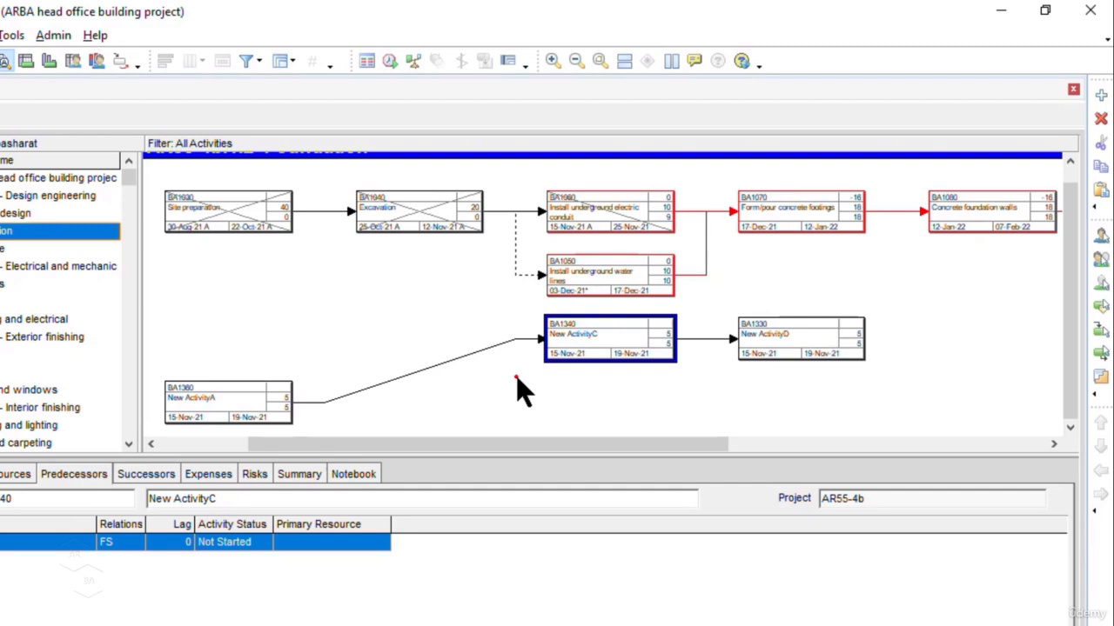
Dissolve New ActivityC in the Foundation network and confirm the operation.
left_click(601, 343)
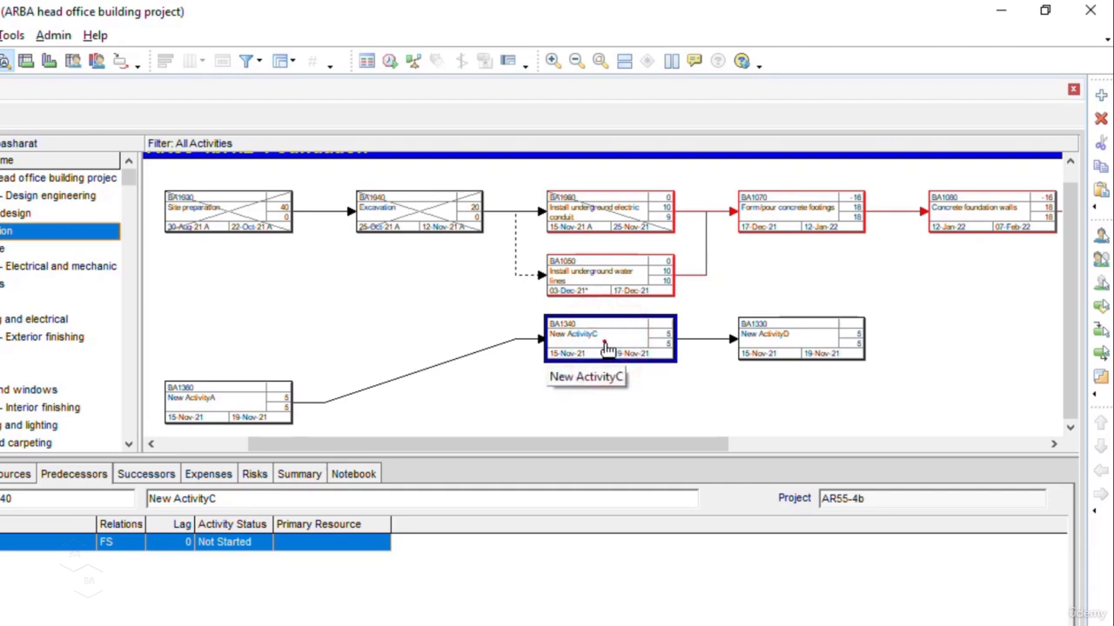
right_click(609, 349)
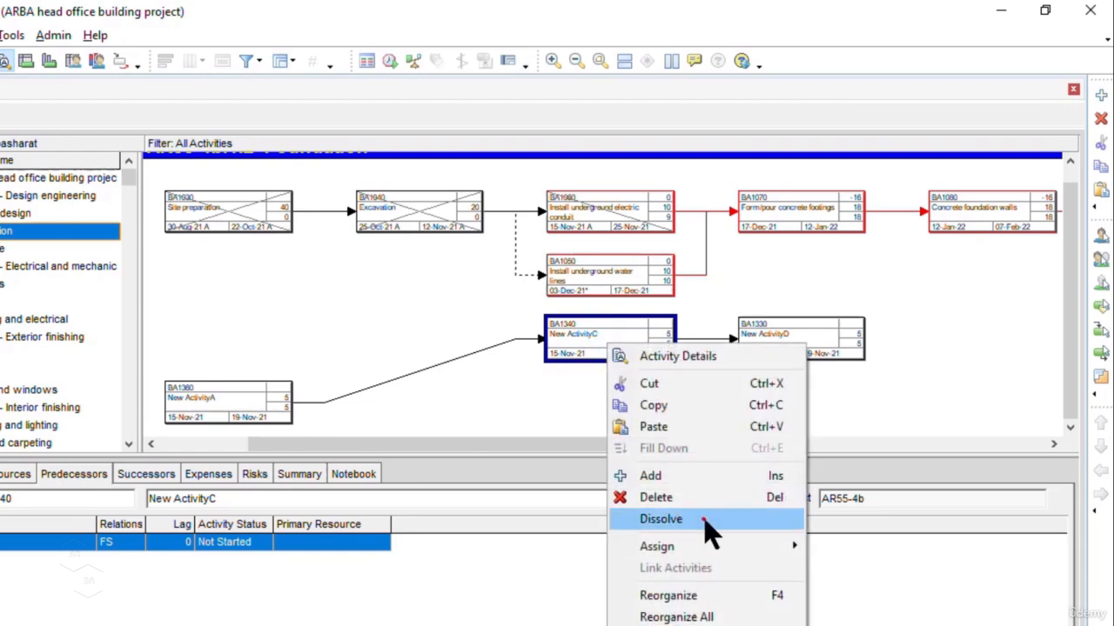
left_click(702, 518)
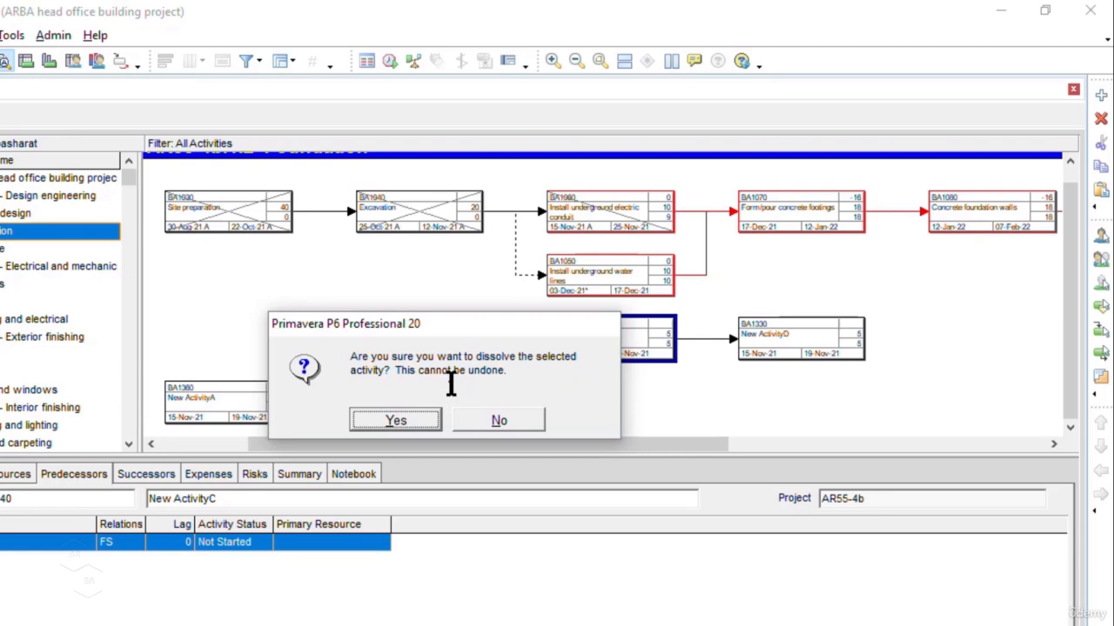
left_click(415, 424)
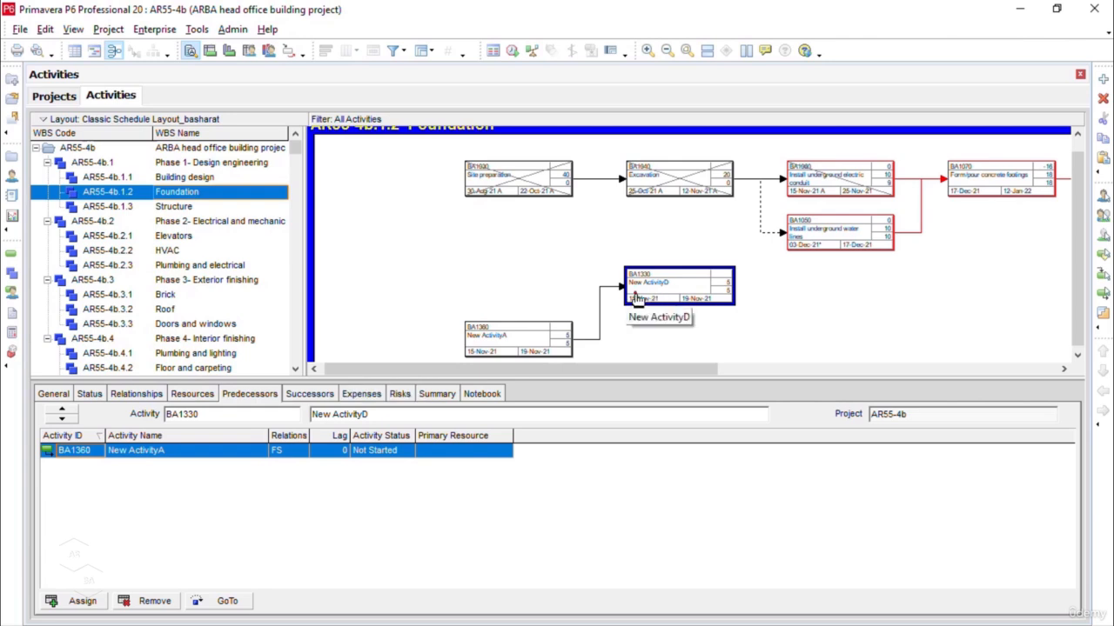
Align New ActivityA level with New ActivityD, move New ActivityD one column right, and shift both boxes together one more column right.
left_click(519, 348)
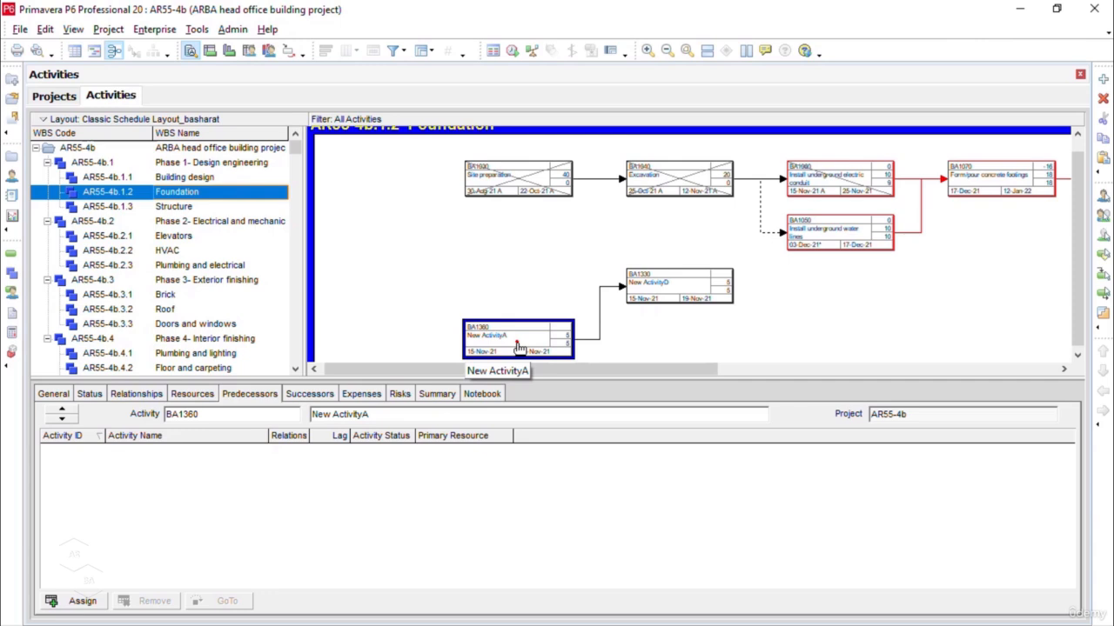
left_click(518, 346)
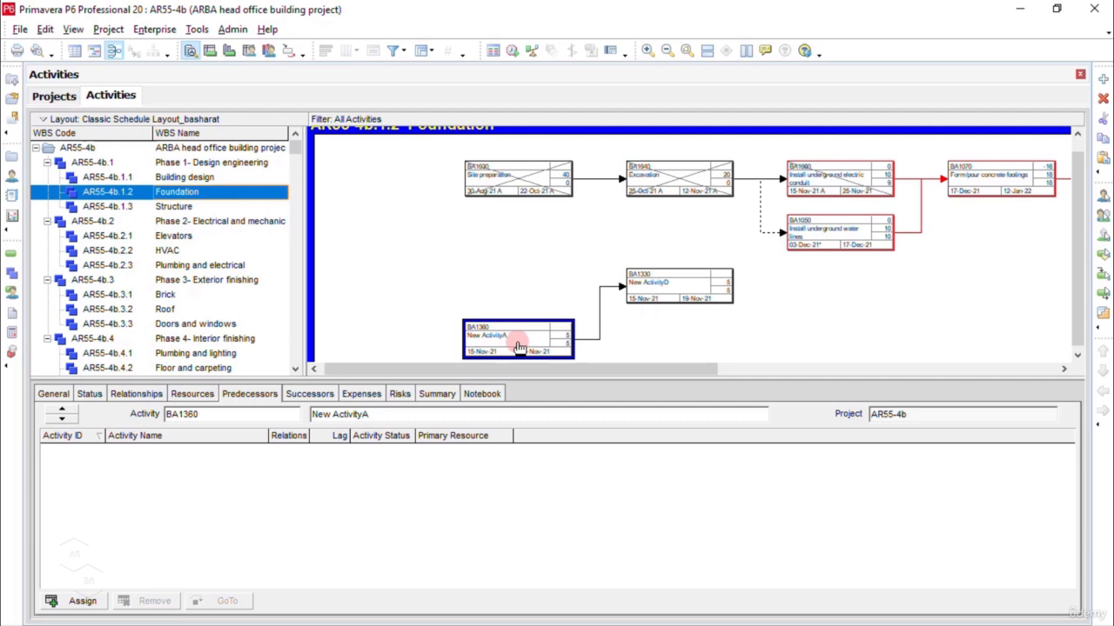
left_click_drag(518, 348, 446, 262)
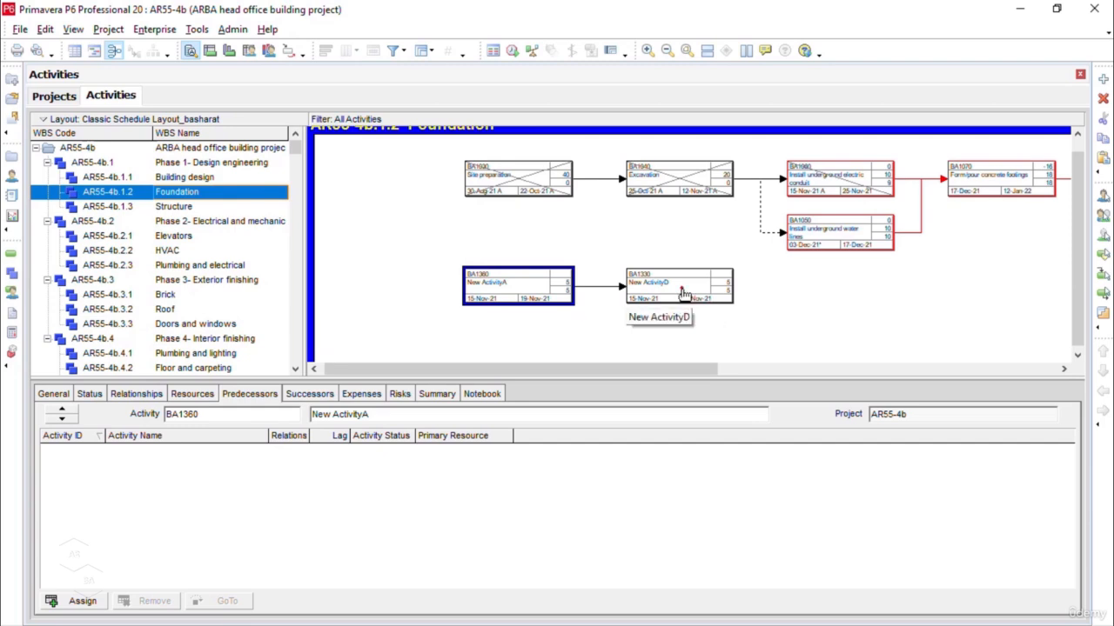
left_click_drag(684, 294, 903, 293)
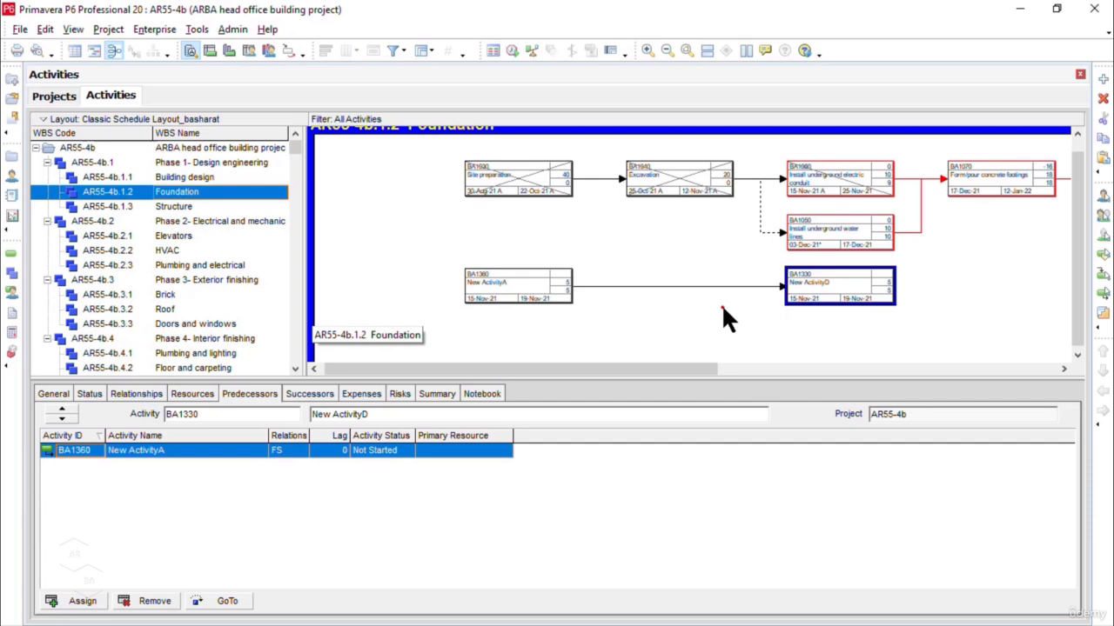
left_click_drag(975, 261, 470, 313)
left_click_drag(538, 292, 648, 305)
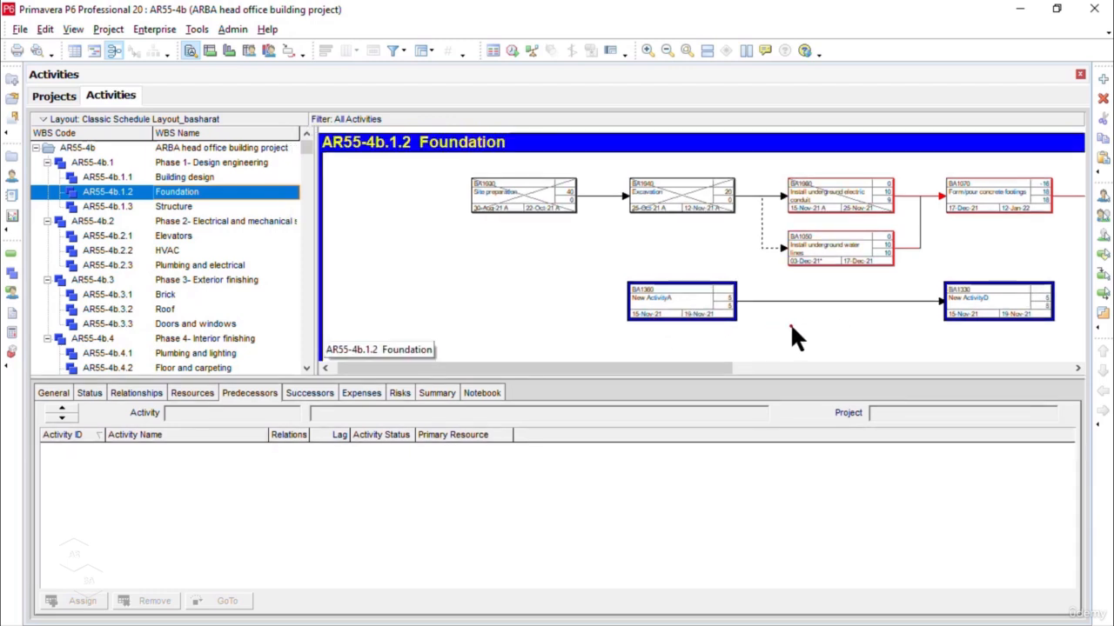
Switch to the Gantt Chart without saving the network position changes, and return to the Activity Network.
left_click(94, 51)
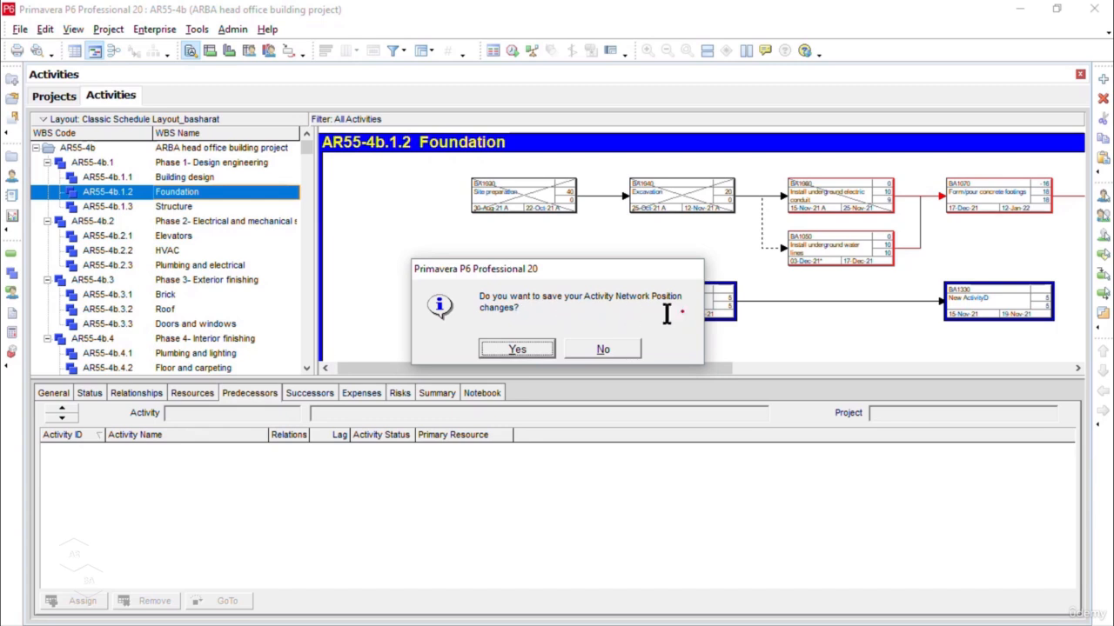
left_click(622, 348)
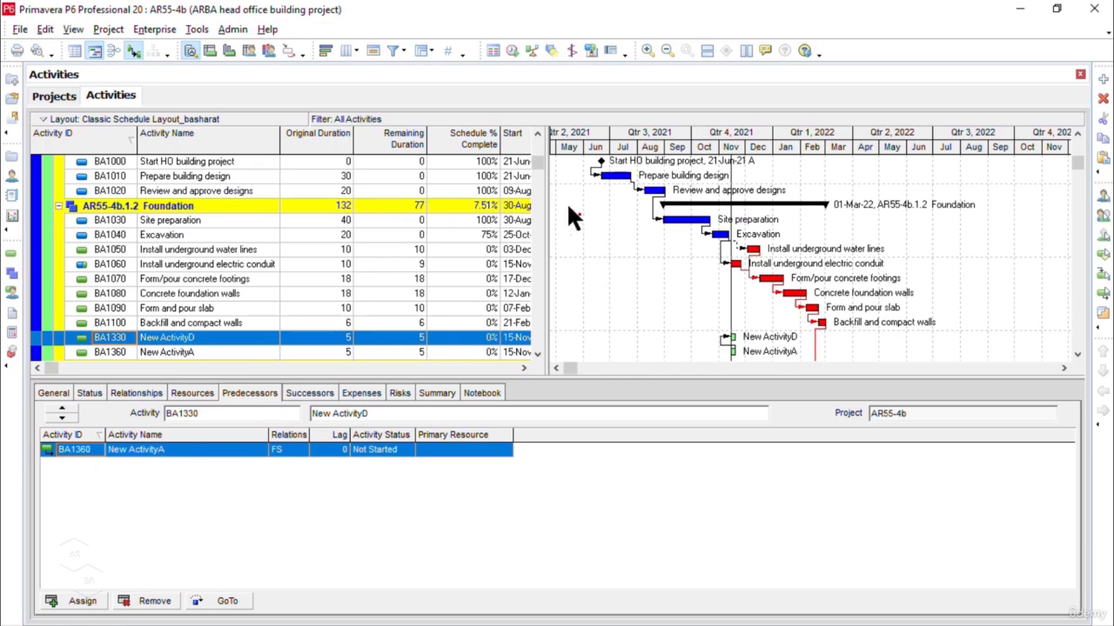
left_click(114, 49)
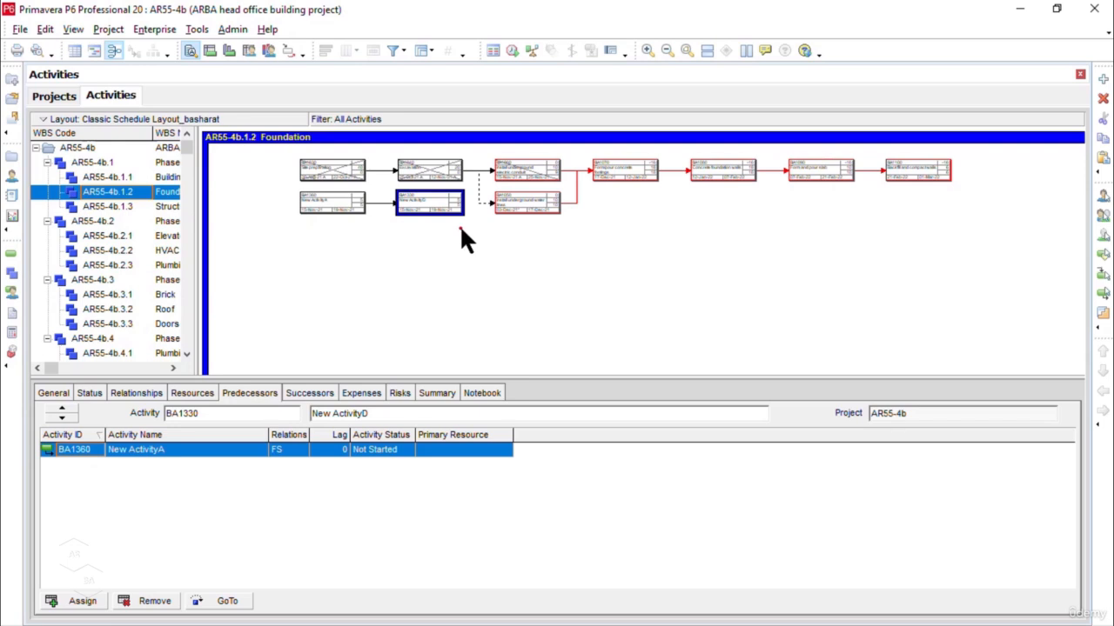
Move New ActivityD straight down, two rows below its place beside New ActivityA.
left_click(447, 303)
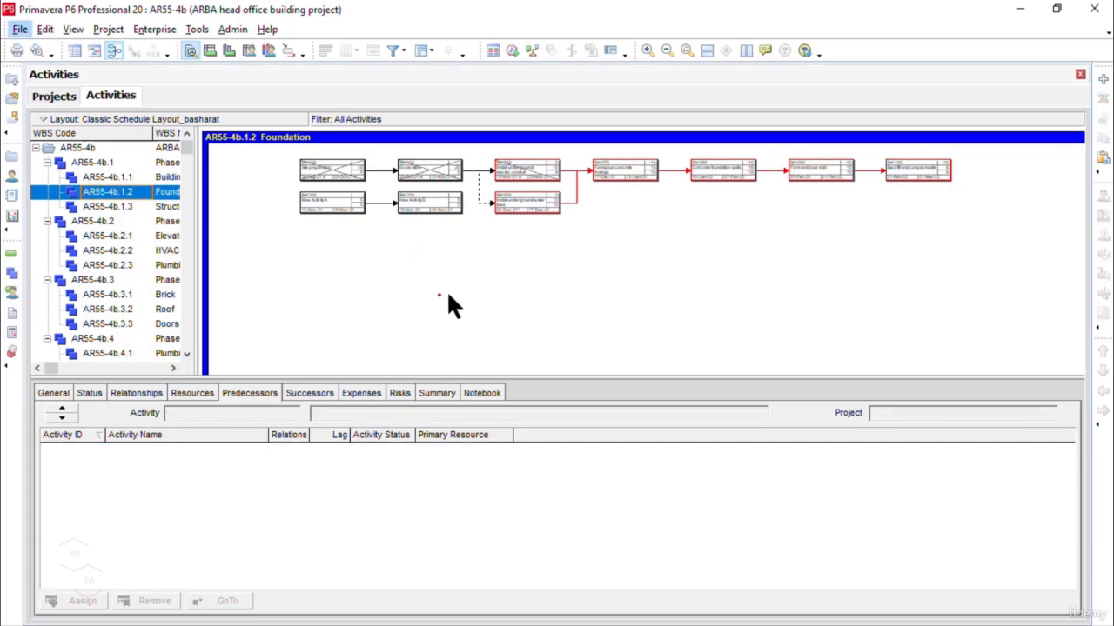
left_click(435, 209)
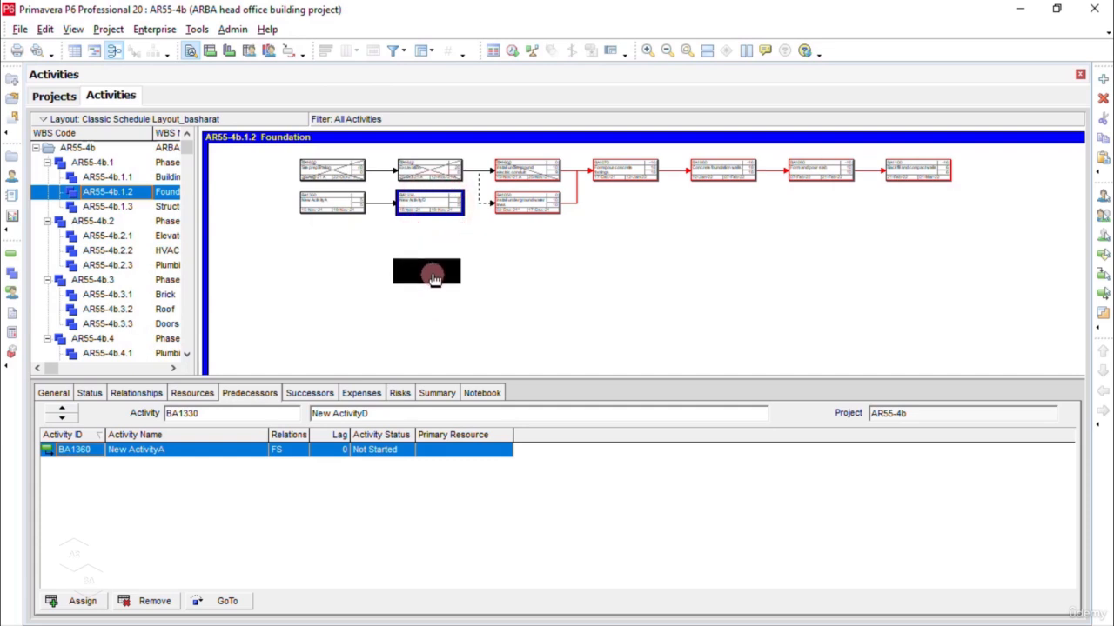
left_click_drag(434, 277, 435, 278)
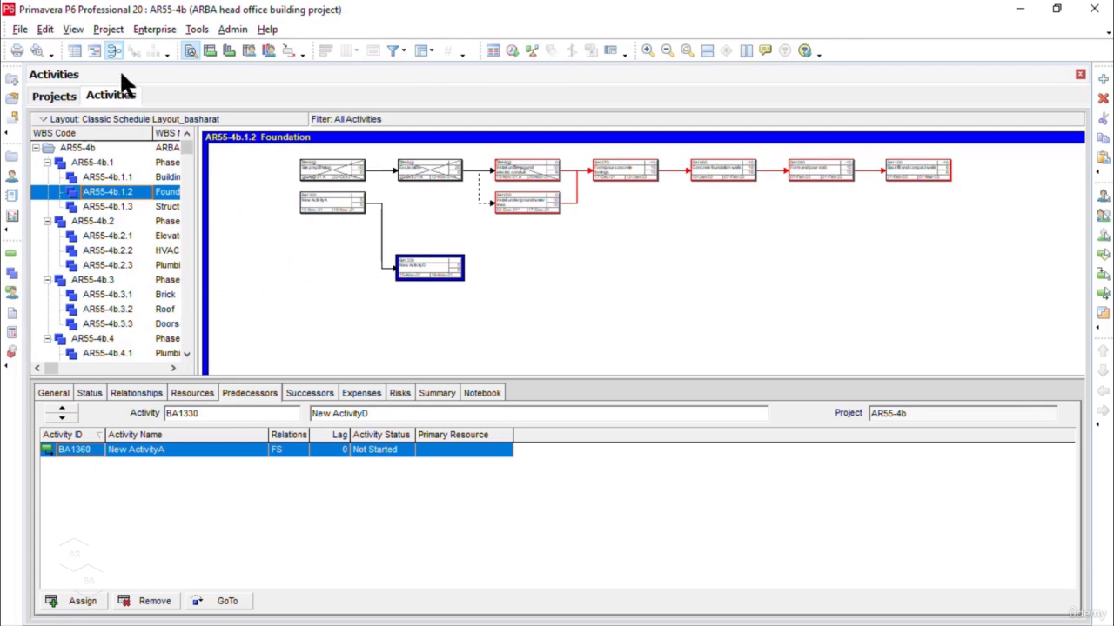
Save the network positions to test.anp in the Primavera P6 folder, replacing the existing file.
left_click(72, 28)
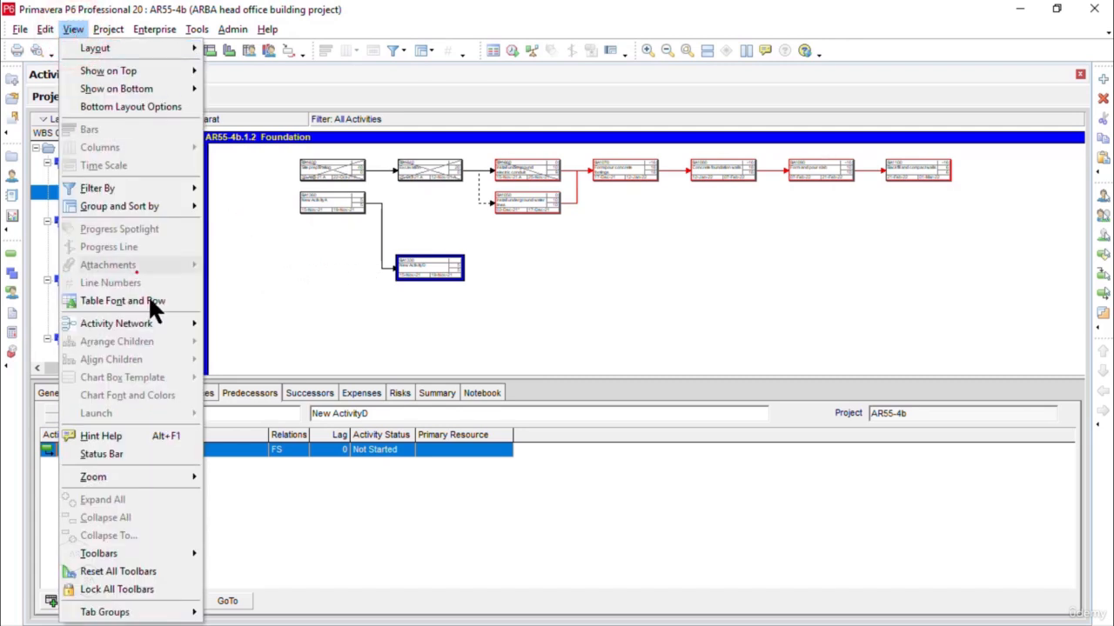
mouse_move(161, 324)
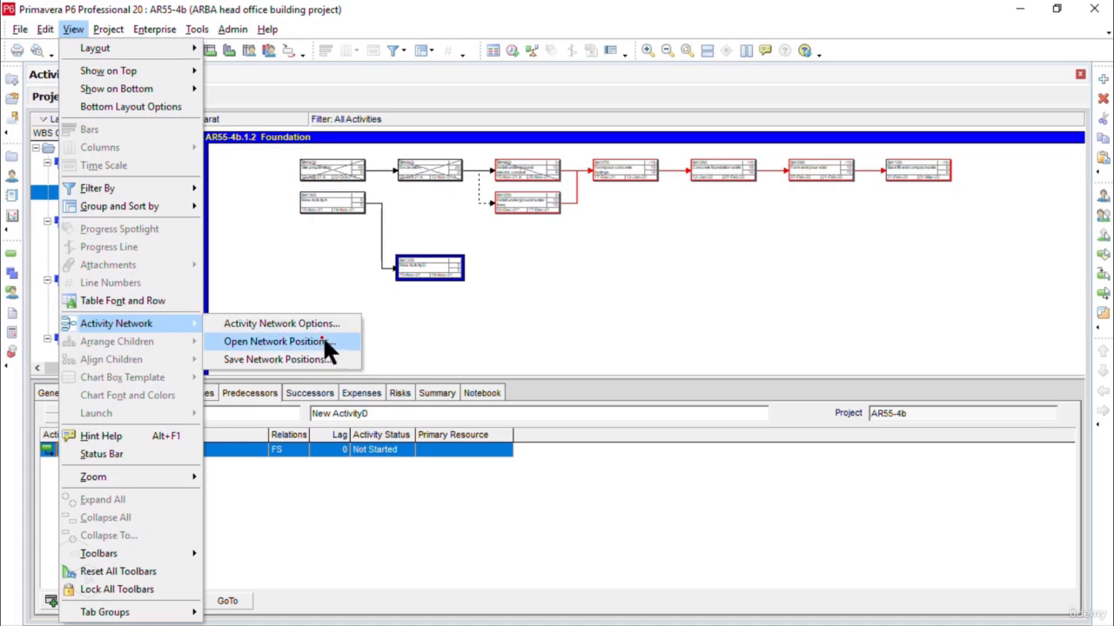
left_click(326, 362)
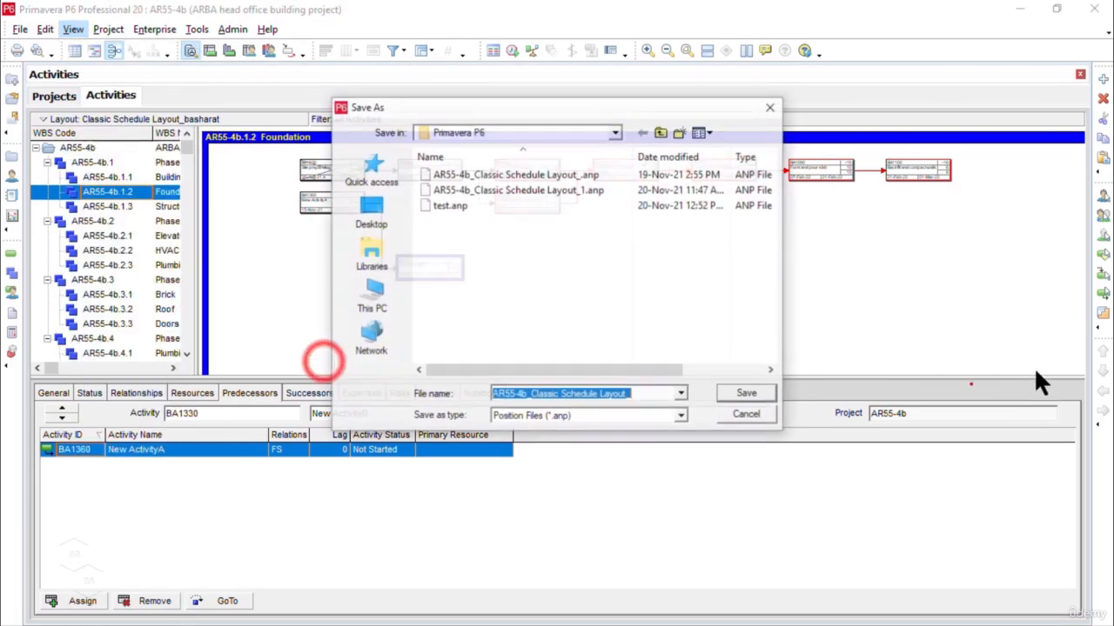
left_click(454, 205)
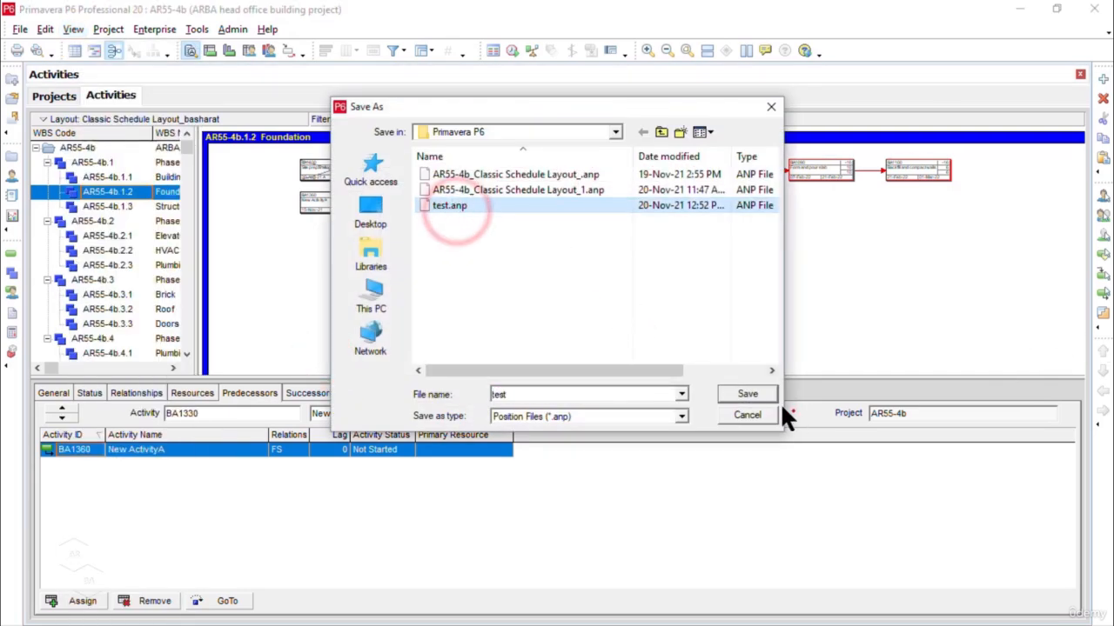
left_click(754, 395)
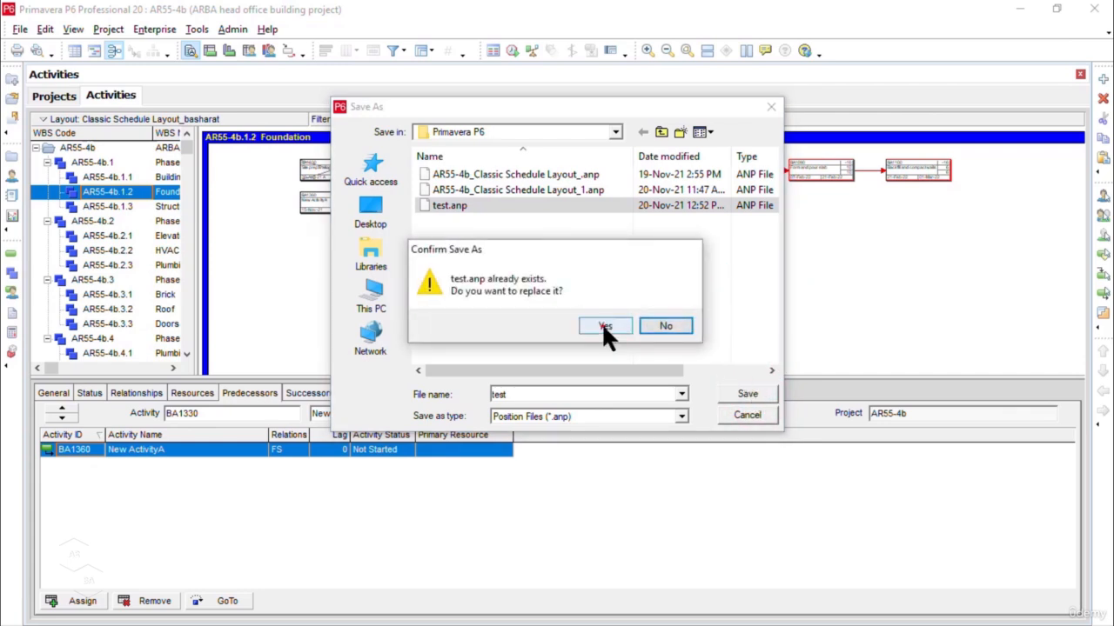
left_click(604, 327)
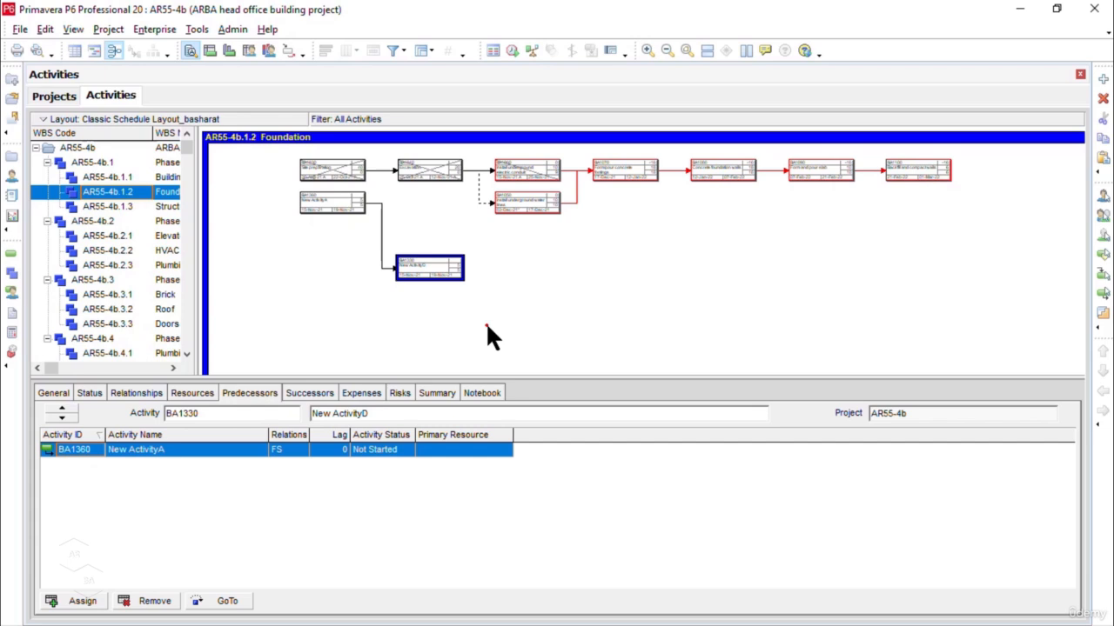
Open the network positions from test.anp without saving the current positions first.
right_click(489, 244)
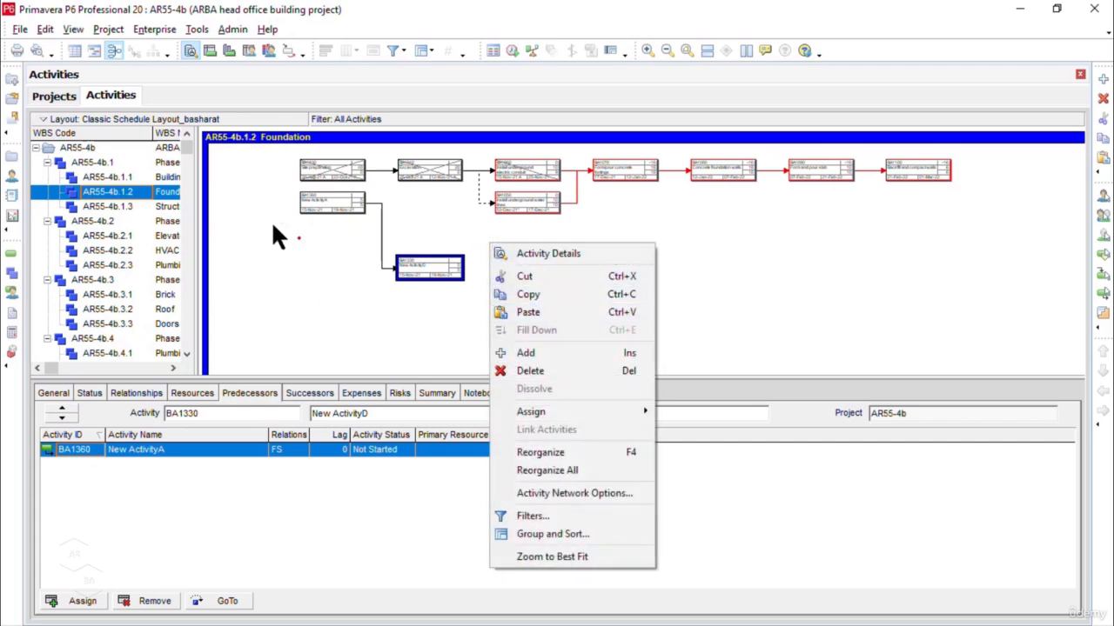
left_click(69, 27)
left_click(71, 29)
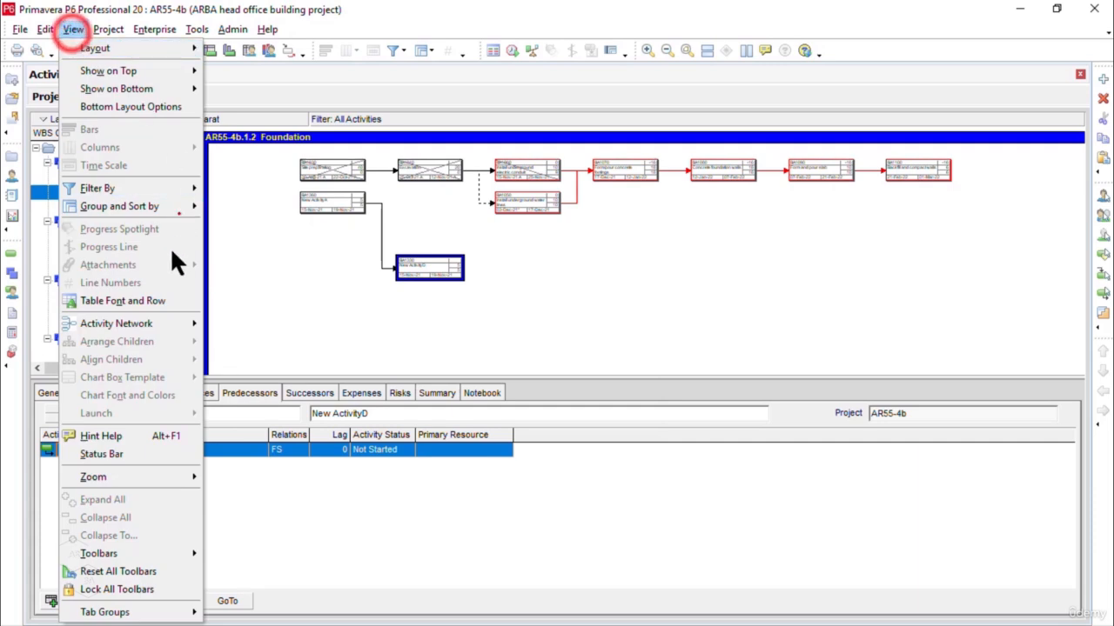
mouse_move(184, 323)
left_click(325, 343)
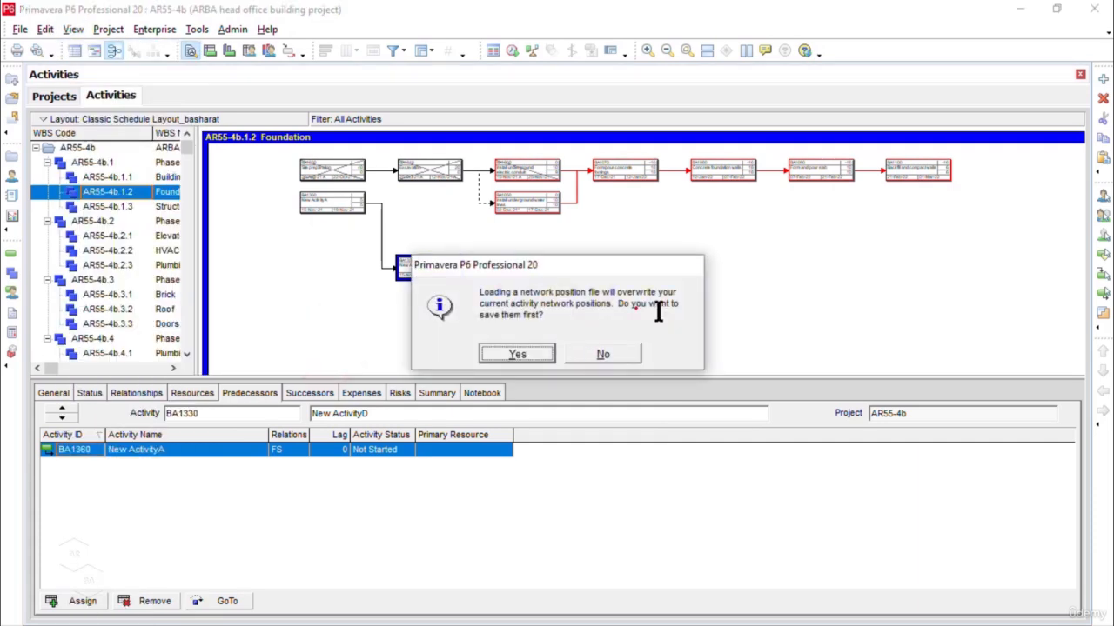
left_click(592, 357)
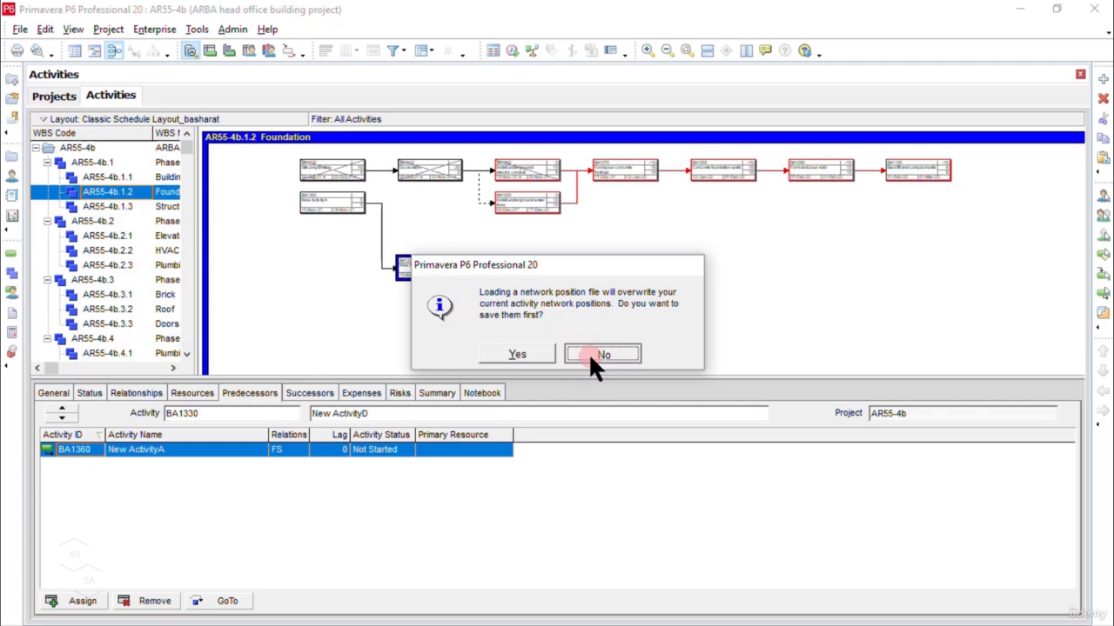
left_click(600, 354)
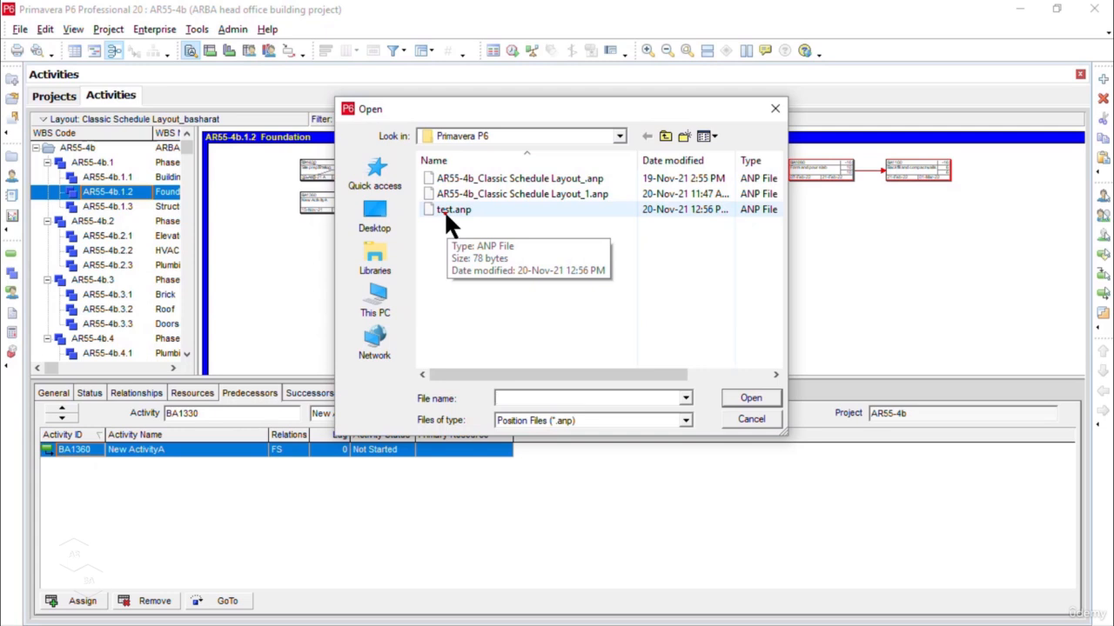
left_click(444, 209)
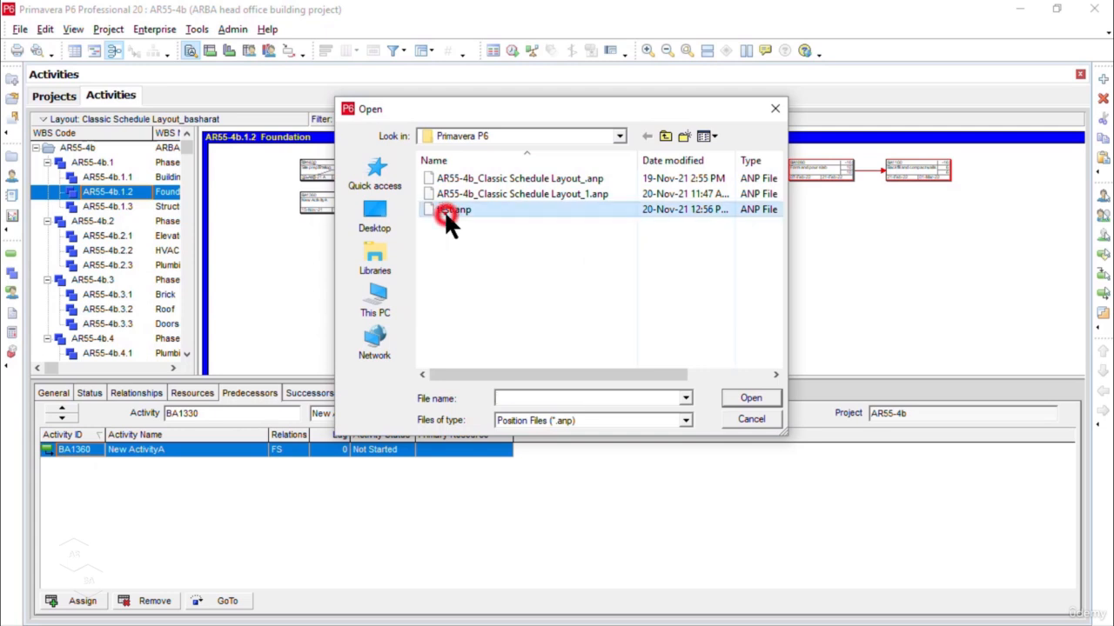
left_click(751, 398)
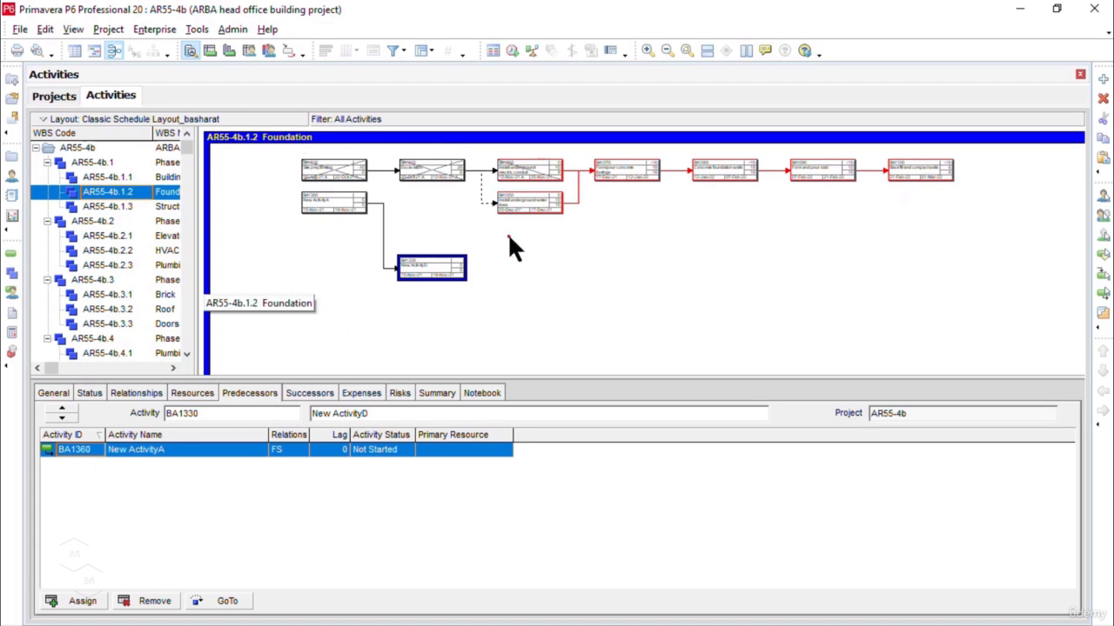
Switch to the Gantt Chart and back to the Activity Network, and reload the test.anp network positions without saving the current ones.
left_click(92, 51)
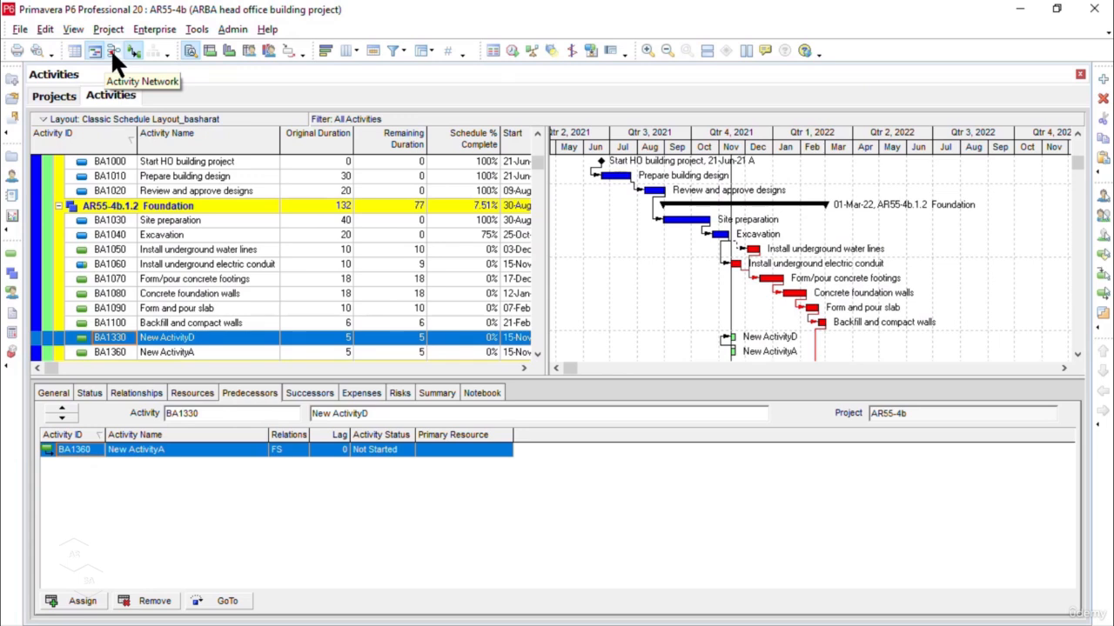
left_click(112, 51)
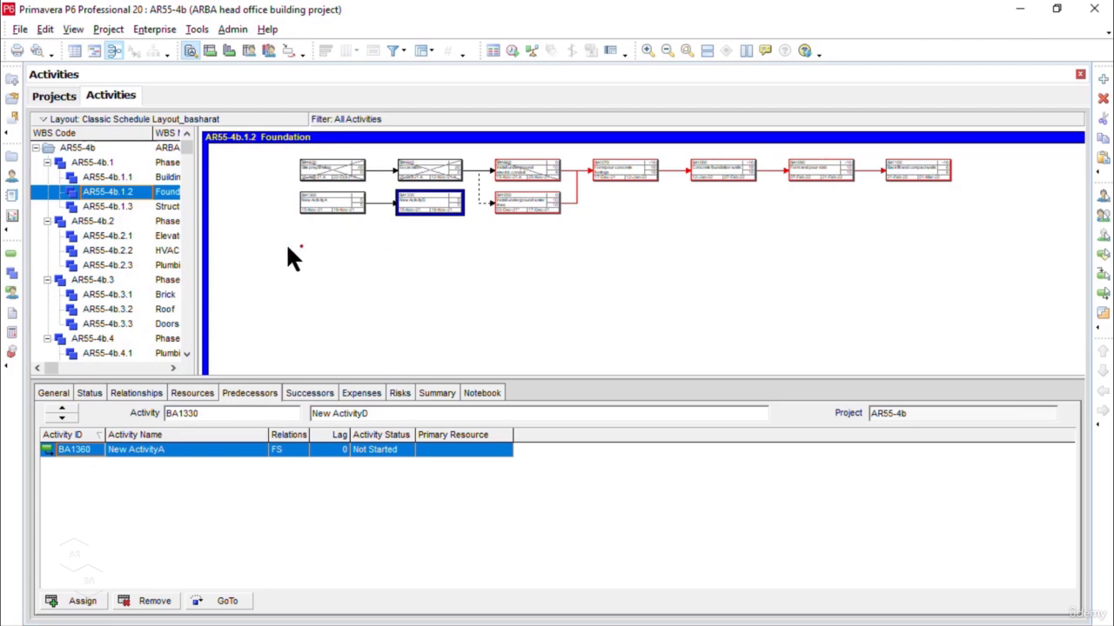
left_click(77, 27)
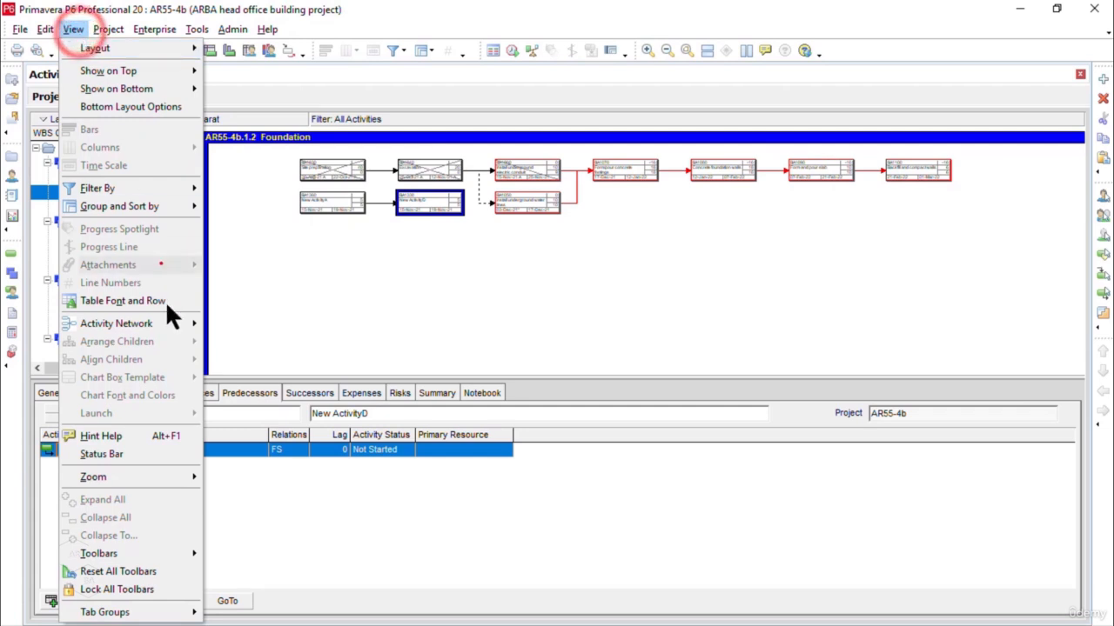
left_click(191, 323)
left_click(329, 344)
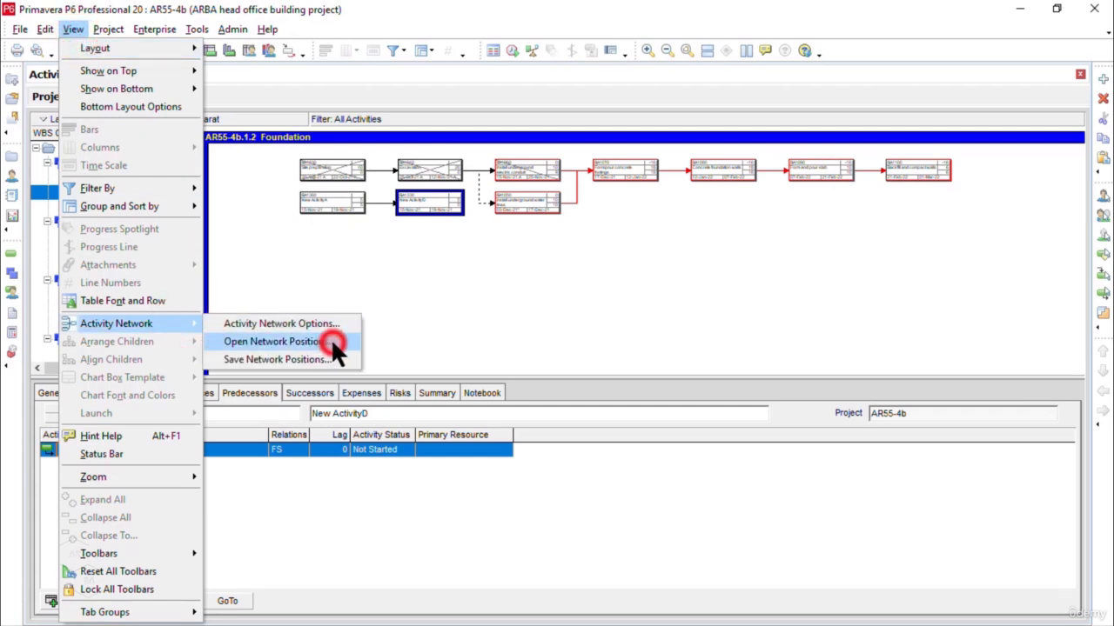
left_click(610, 357)
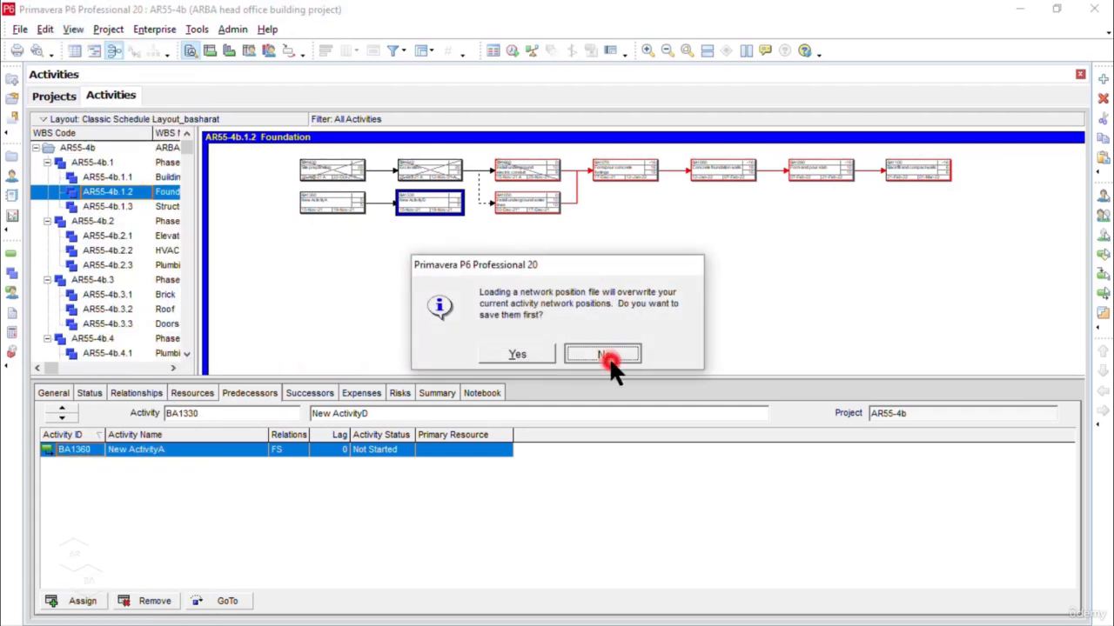
left_click(452, 210)
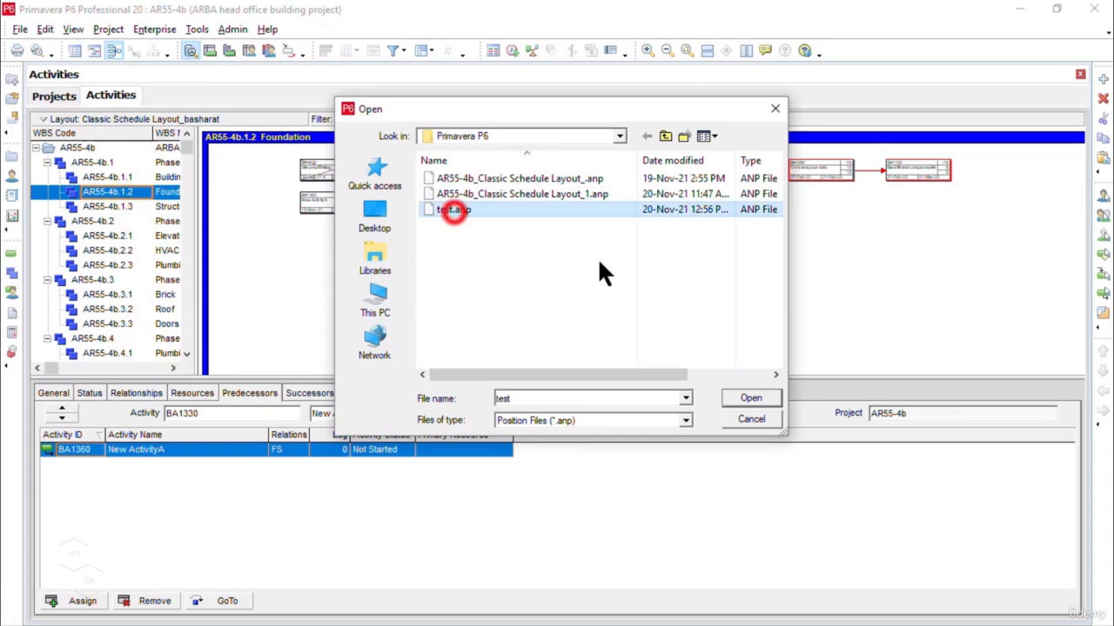
left_click(751, 397)
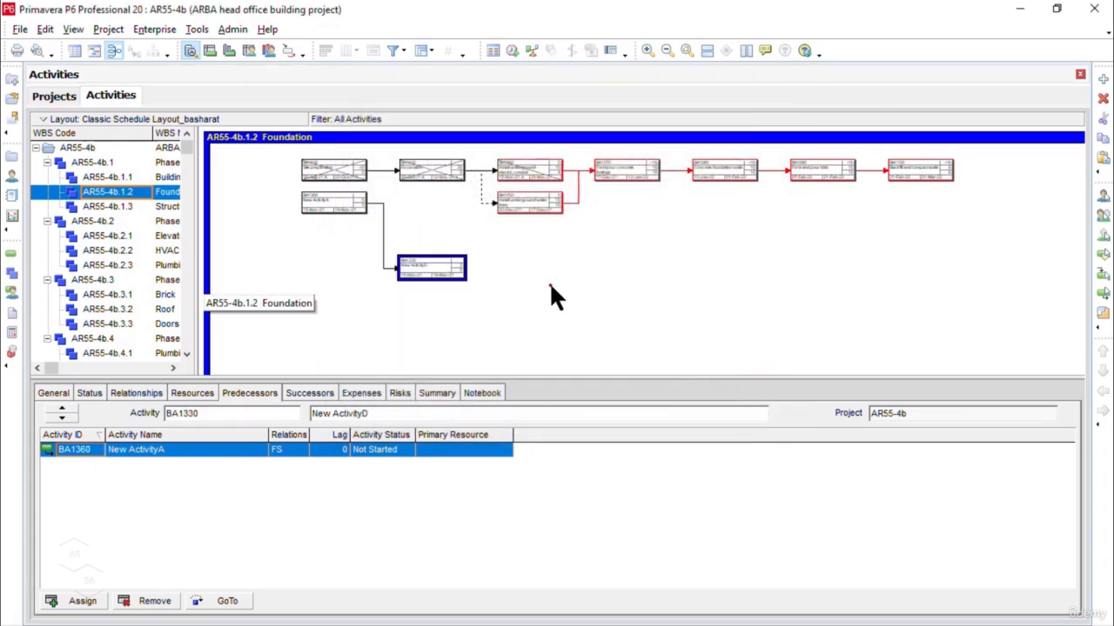